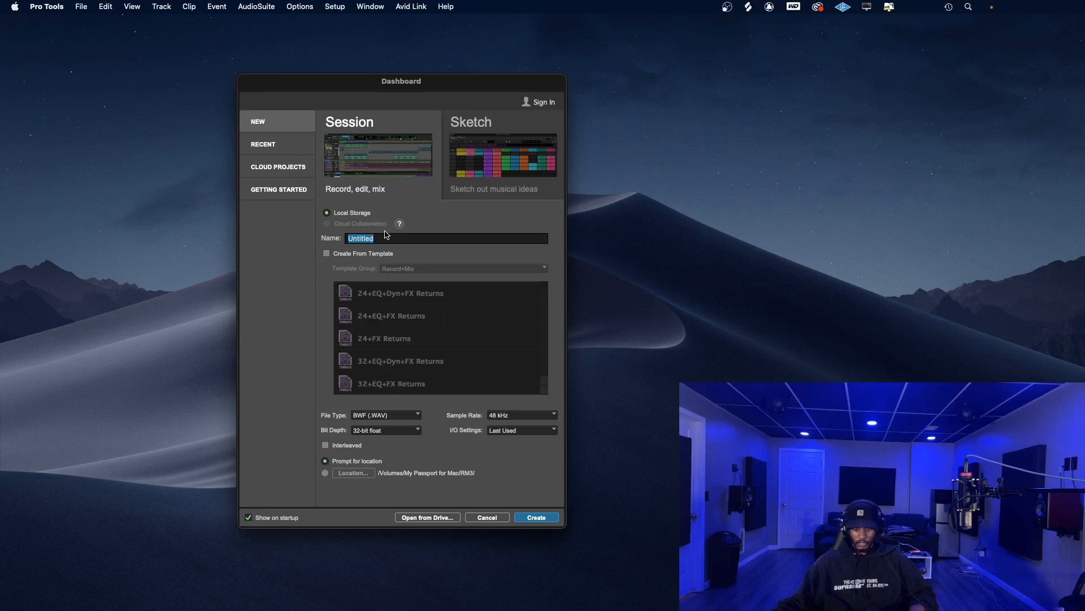
# Create a local session named "Youtube recording tutorial" with location prompting enabled and save it in the Youtube Tutorials folder.
pyautogui.moveTo(386, 239); pyautogui.dragTo(344, 236)
pyautogui.press('BackSpace')
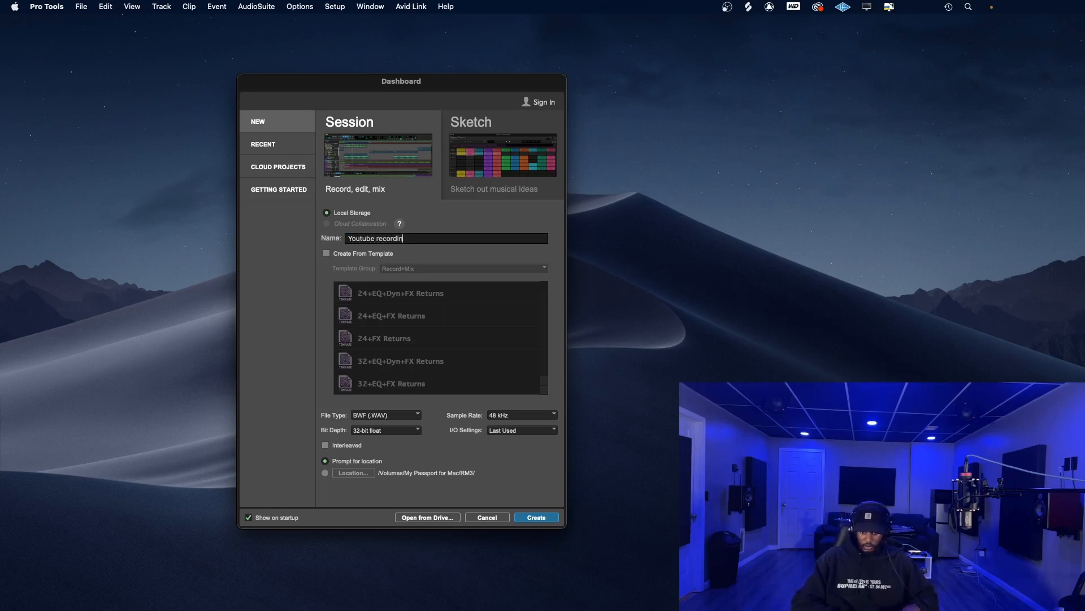
pyautogui.write('Youtube recording tutorial')
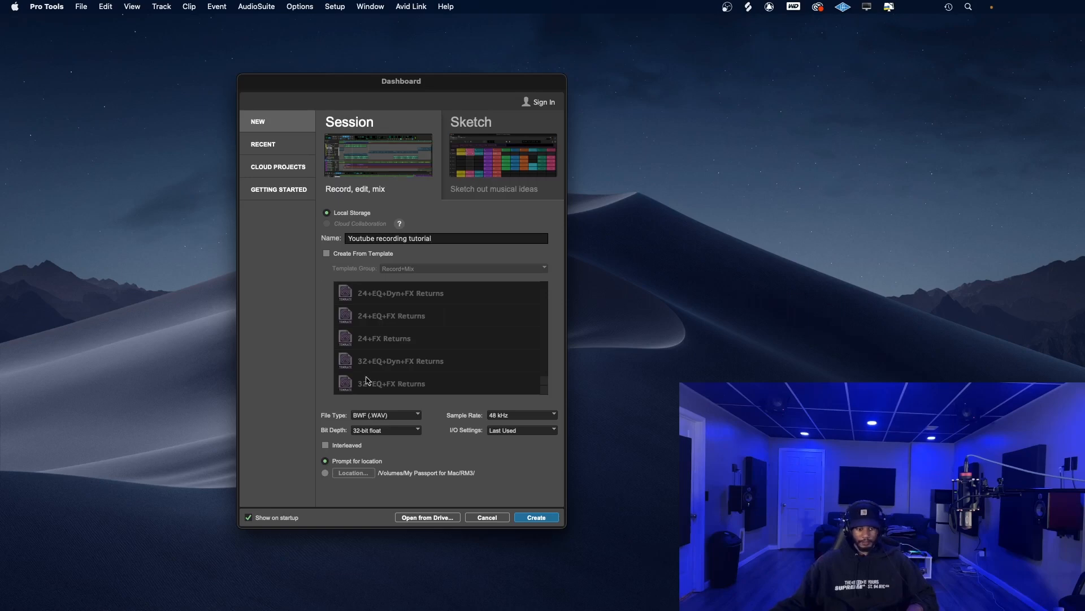
pyautogui.click(325, 473)
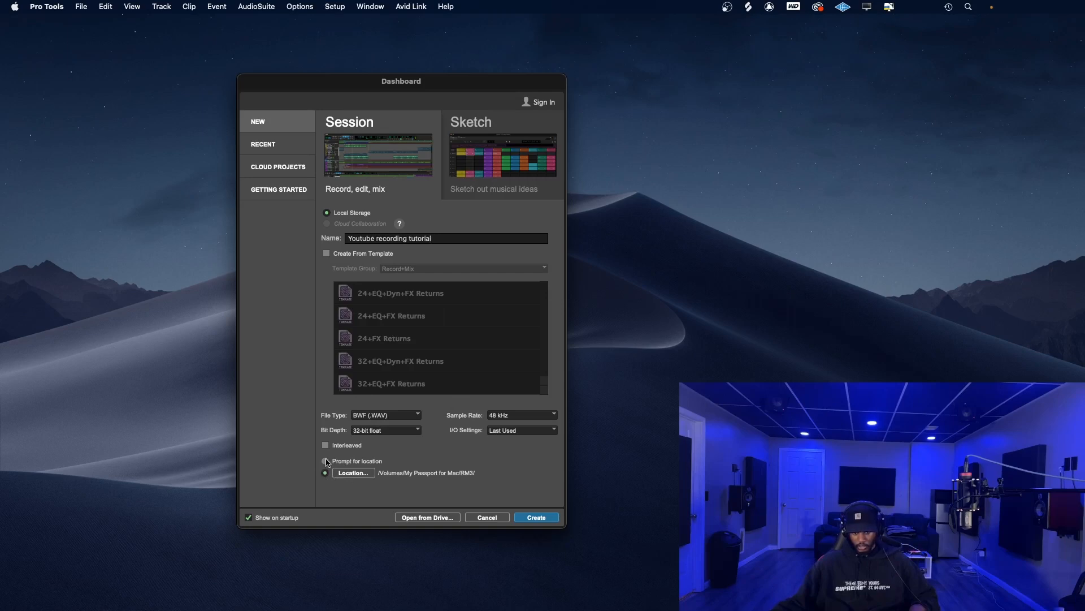
pyautogui.click(326, 461)
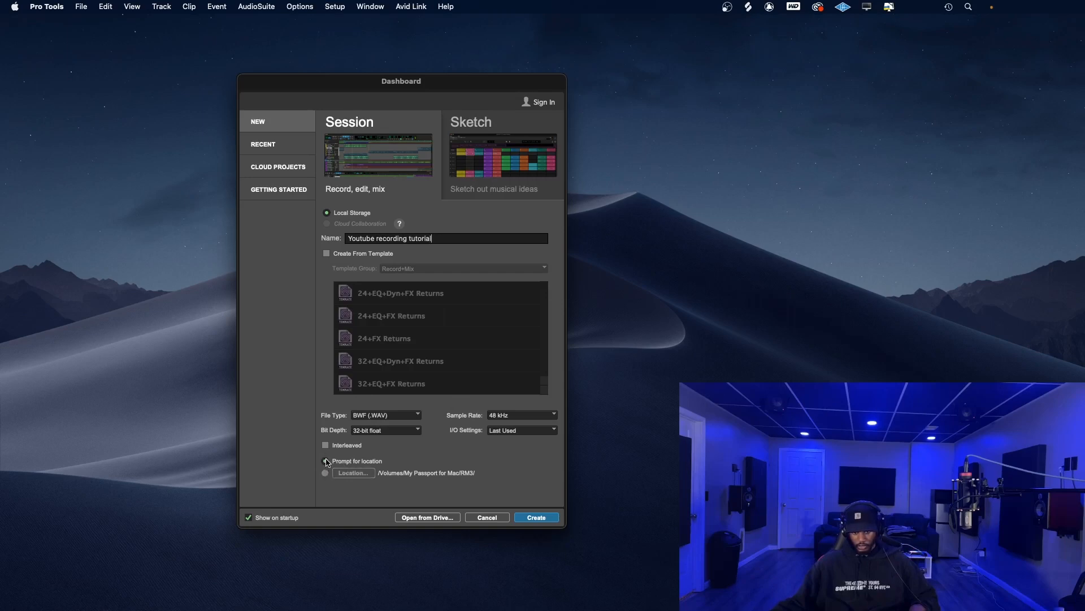
pyautogui.click(536, 516)
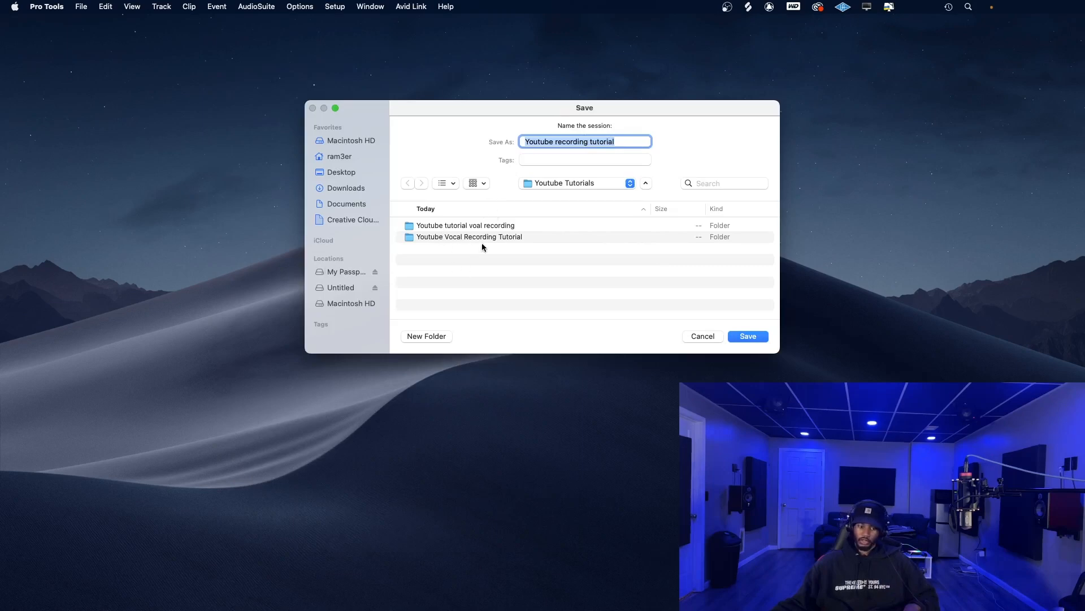
pyautogui.click(745, 337)
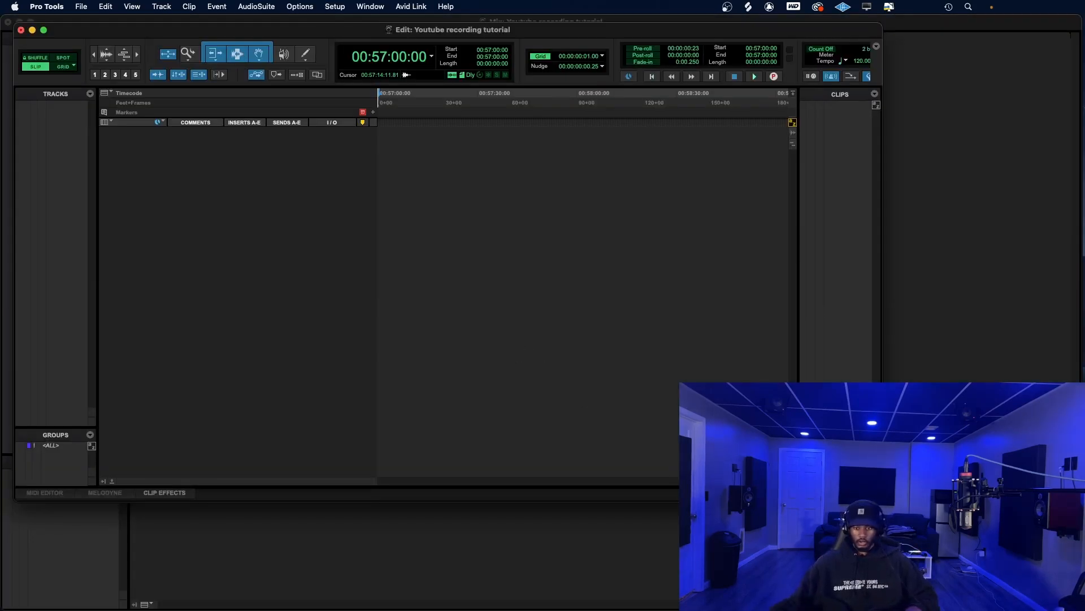
# Set the playback engine to Universal Audio Thunderbolt and let the session reopen without saving a detailed report.
pyautogui.click(341, 8)
pyautogui.click(380, 35)
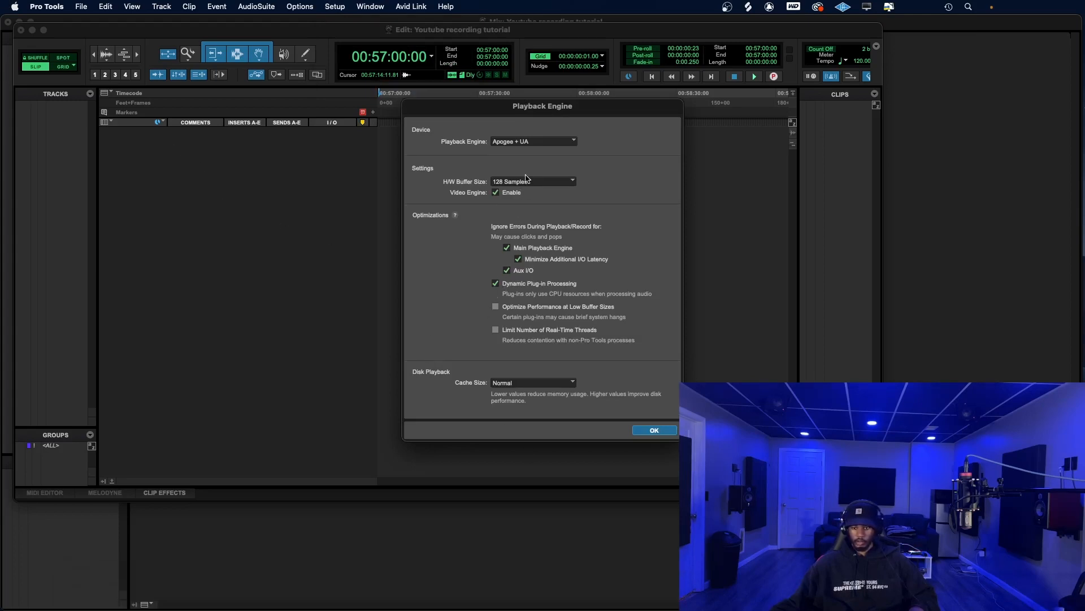
pyautogui.click(534, 143)
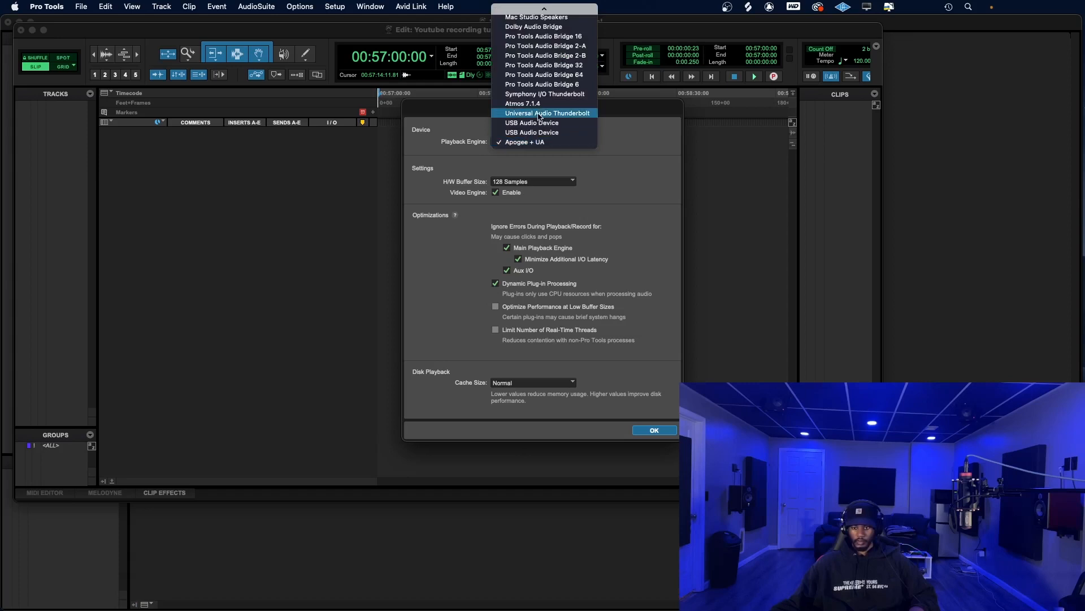
pyautogui.click(539, 115)
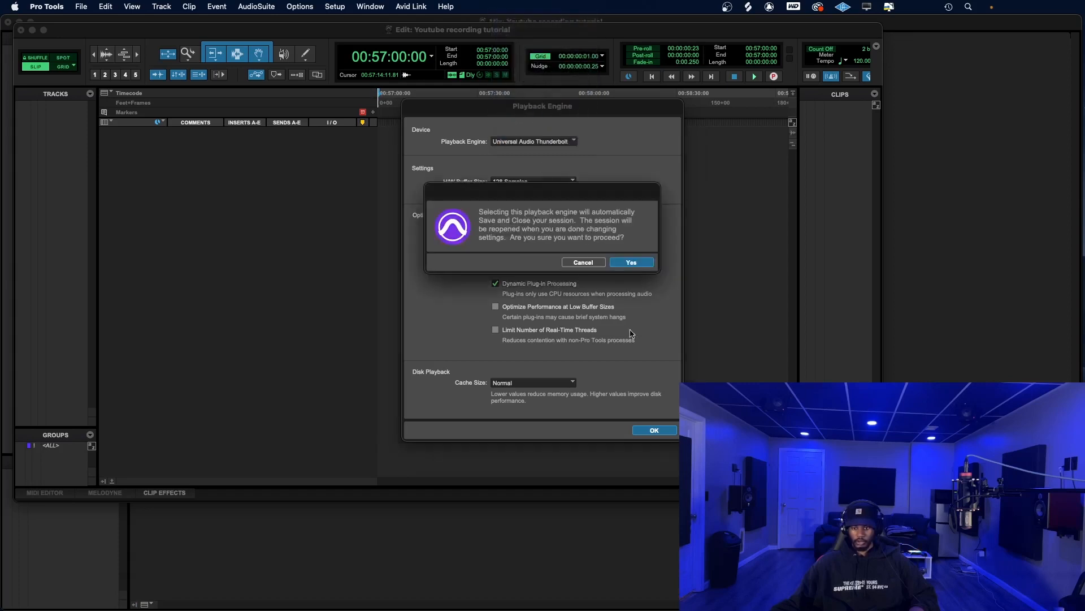
pyautogui.click(631, 262)
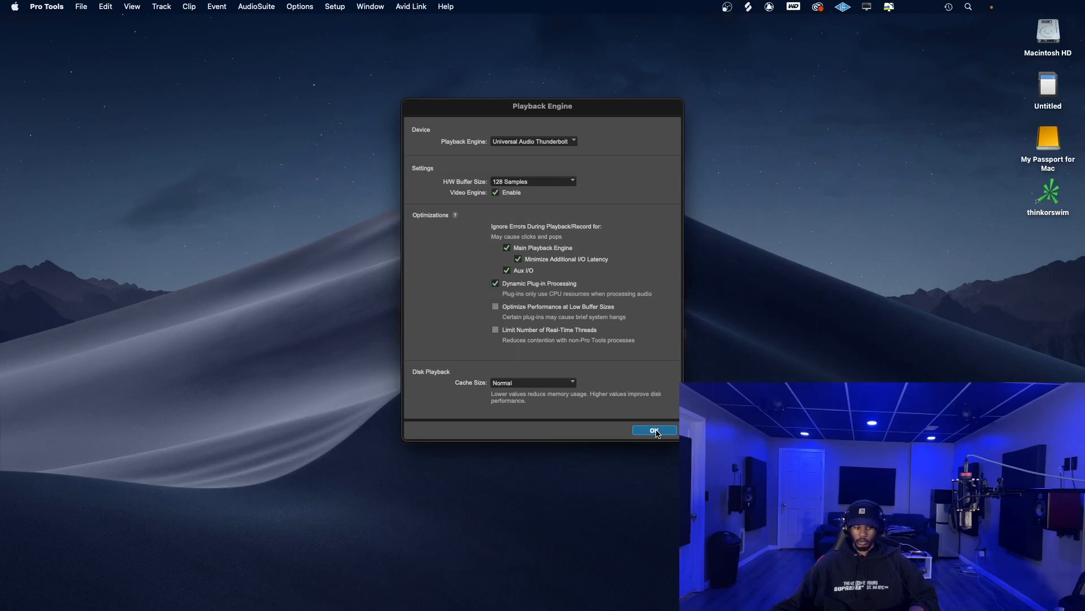
pyautogui.click(656, 432)
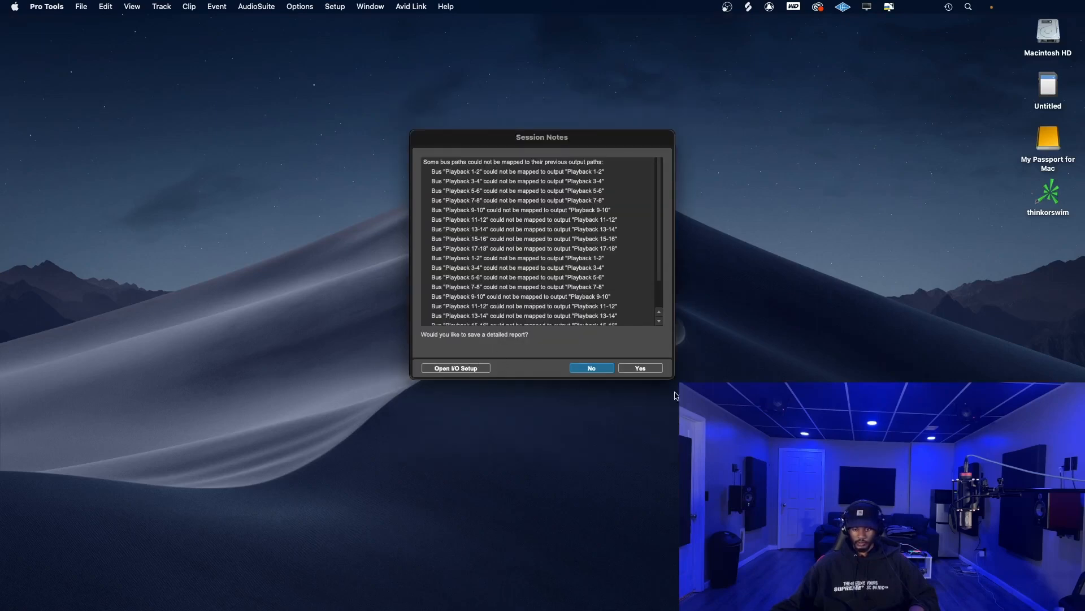
pyautogui.click(588, 370)
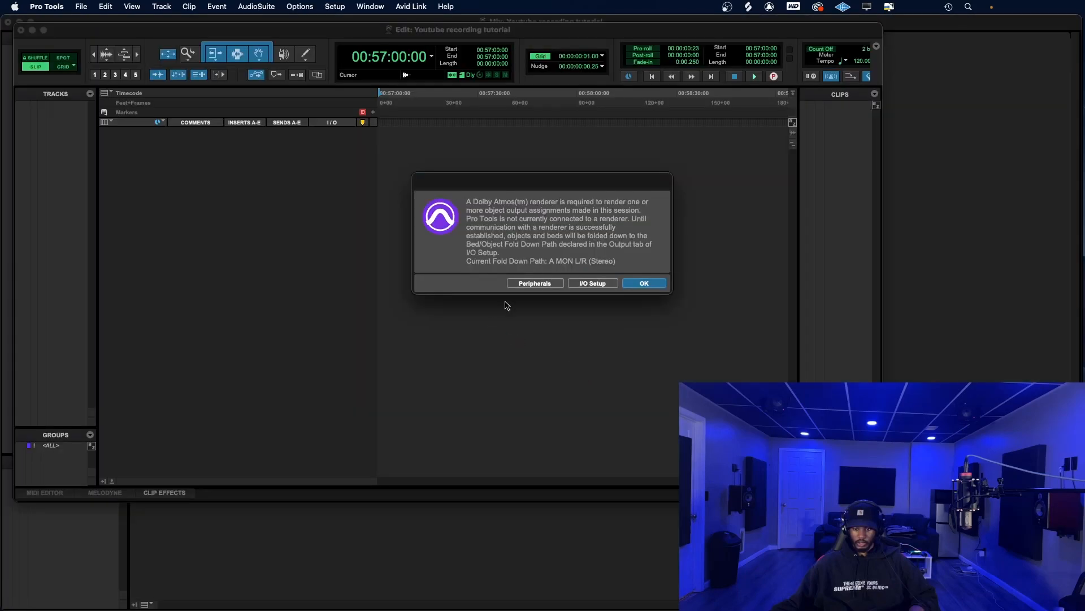
pyautogui.click(645, 283)
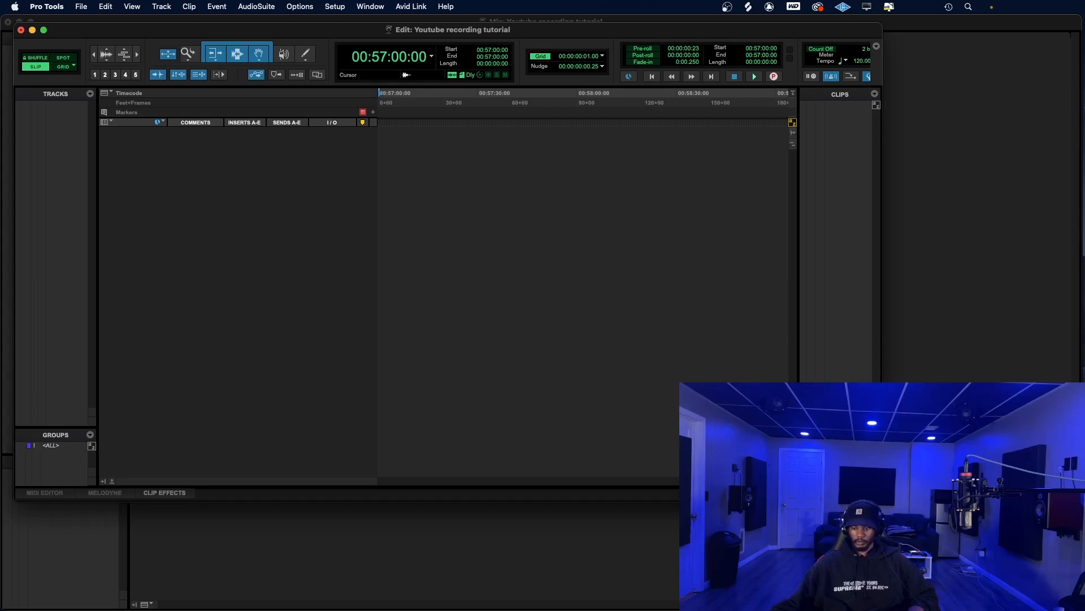
# Enlarge the Edit window to fill the screen and reset the input paths to their defaults in I/O Setup.
pyautogui.moveTo(882, 501); pyautogui.dragTo(1083, 608)
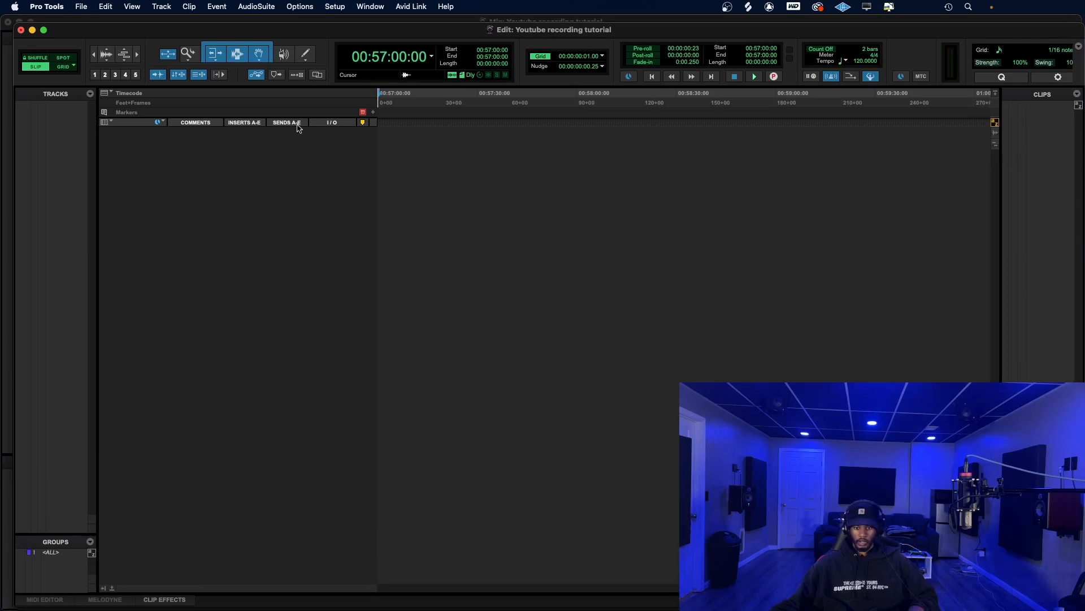
pyautogui.click(334, 7)
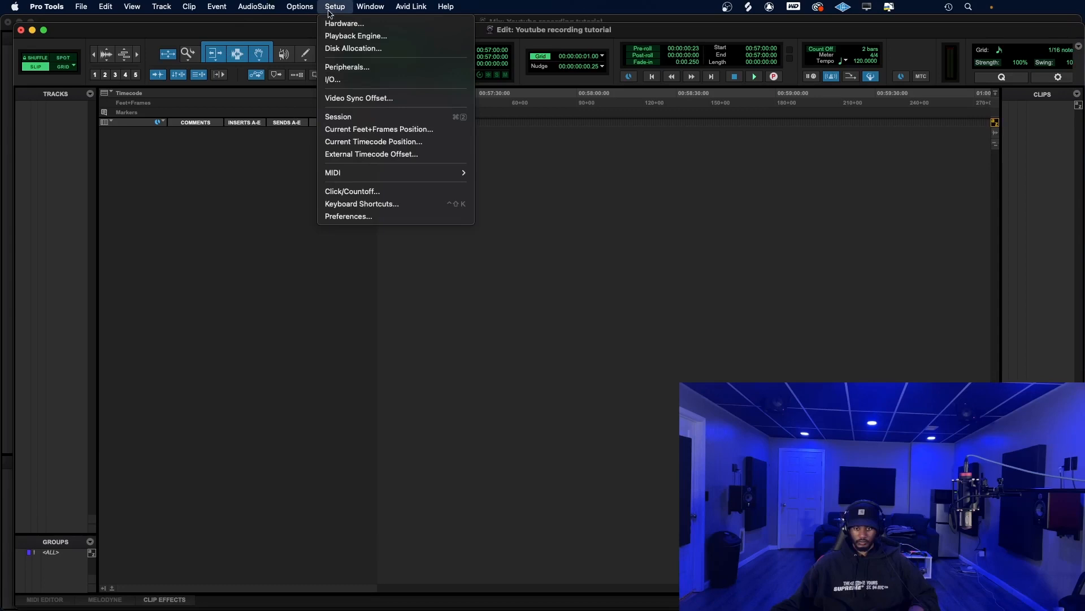
pyautogui.click(363, 78)
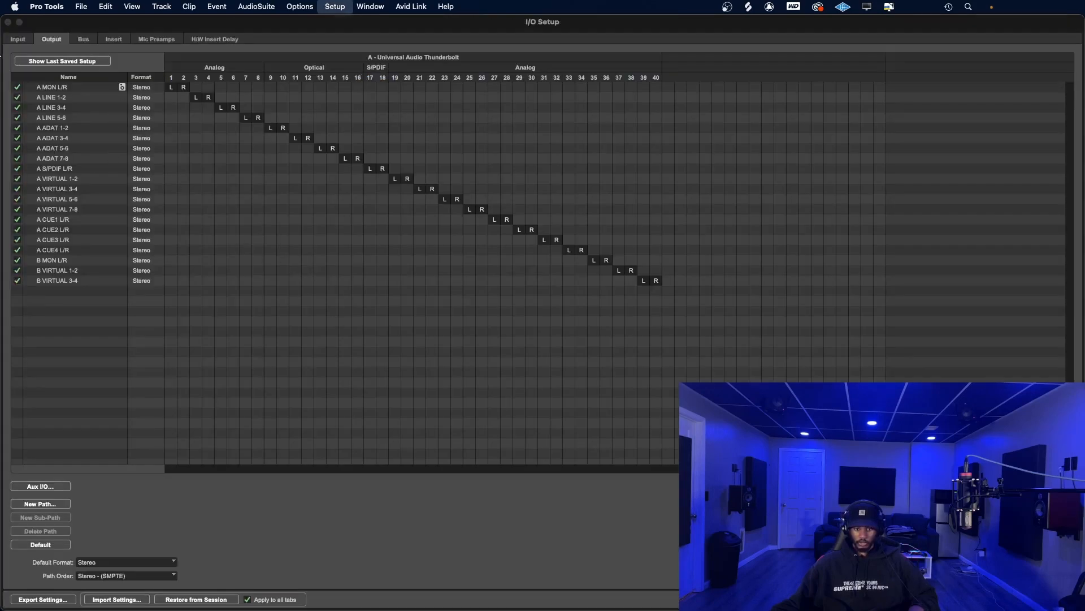
pyautogui.click(17, 41)
pyautogui.click(52, 42)
pyautogui.click(22, 41)
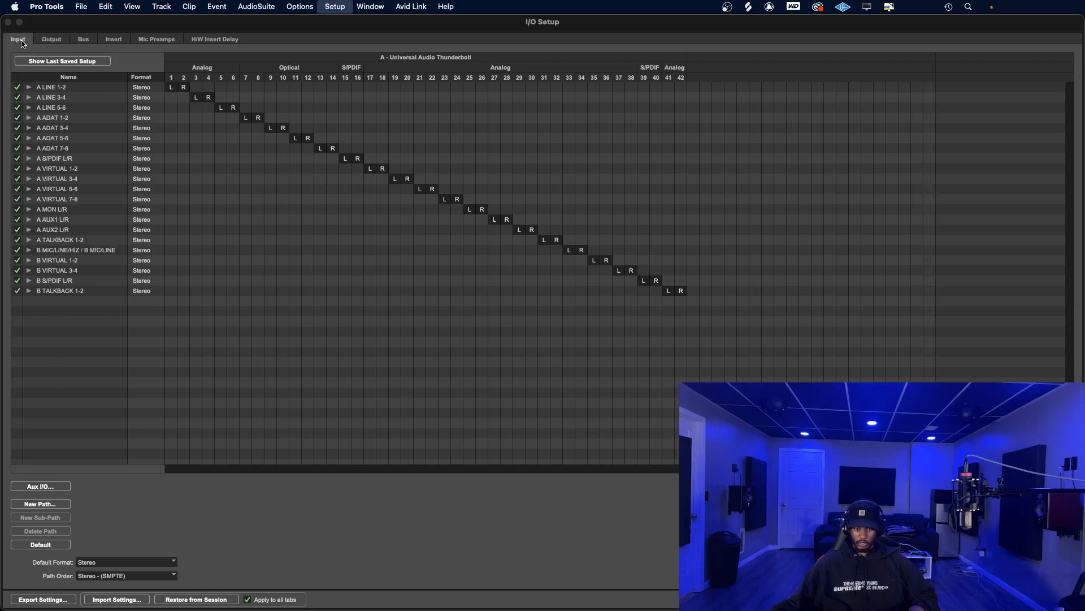
pyautogui.click(48, 548)
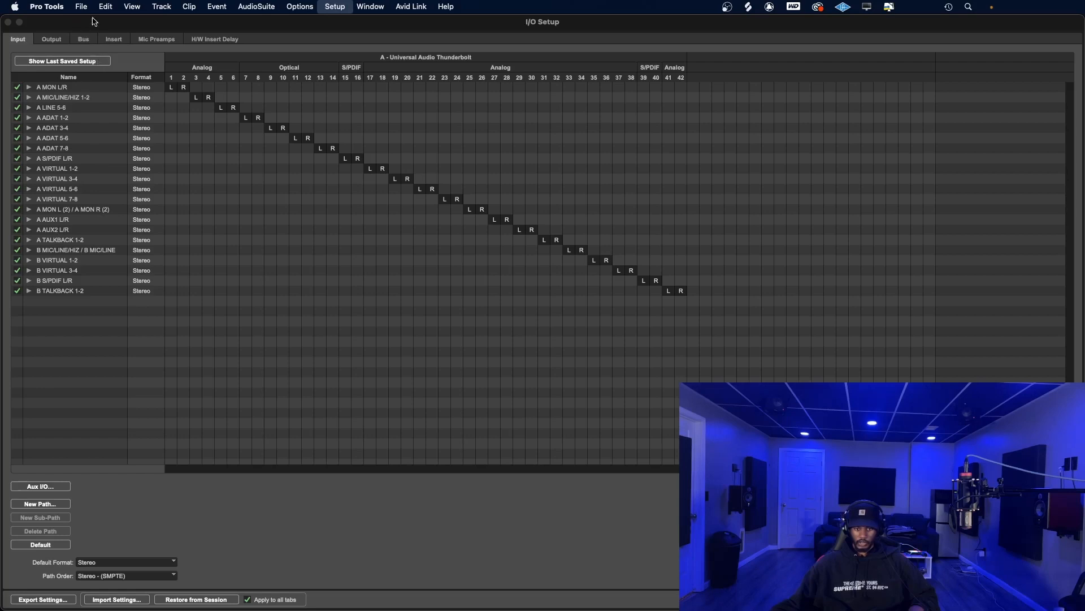
# Review the output and bus paths in I/O Setup and apply the setup.
pyautogui.click(51, 39)
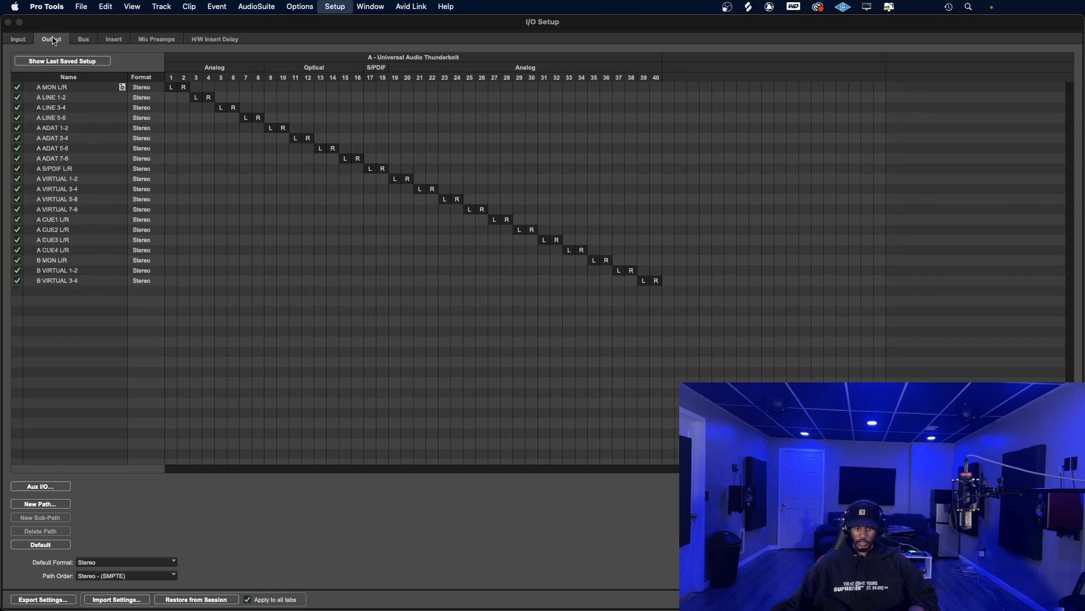
pyautogui.click(83, 39)
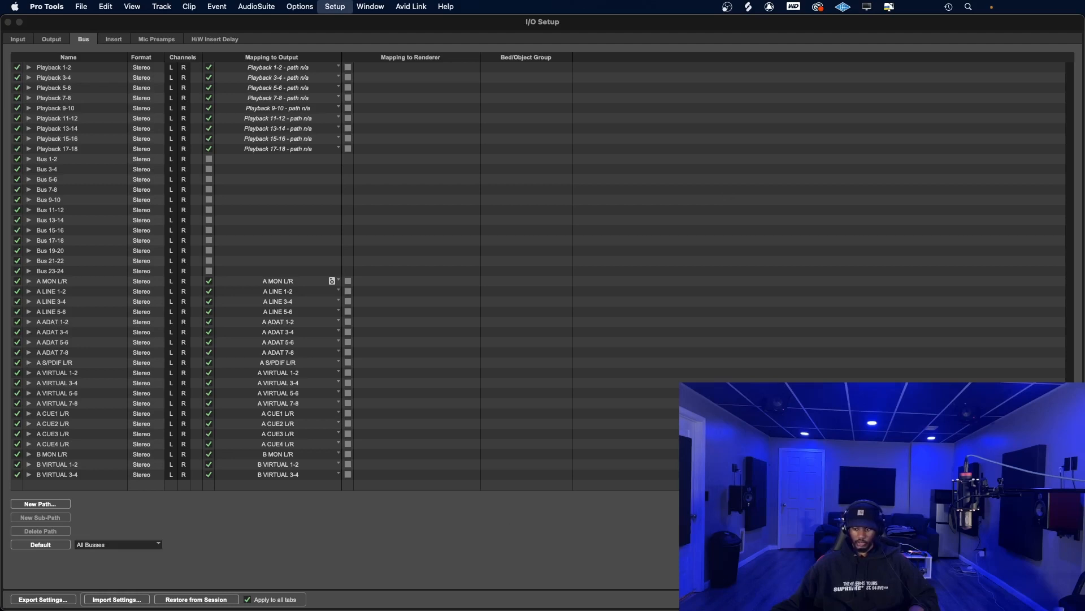
pyautogui.press('Return')
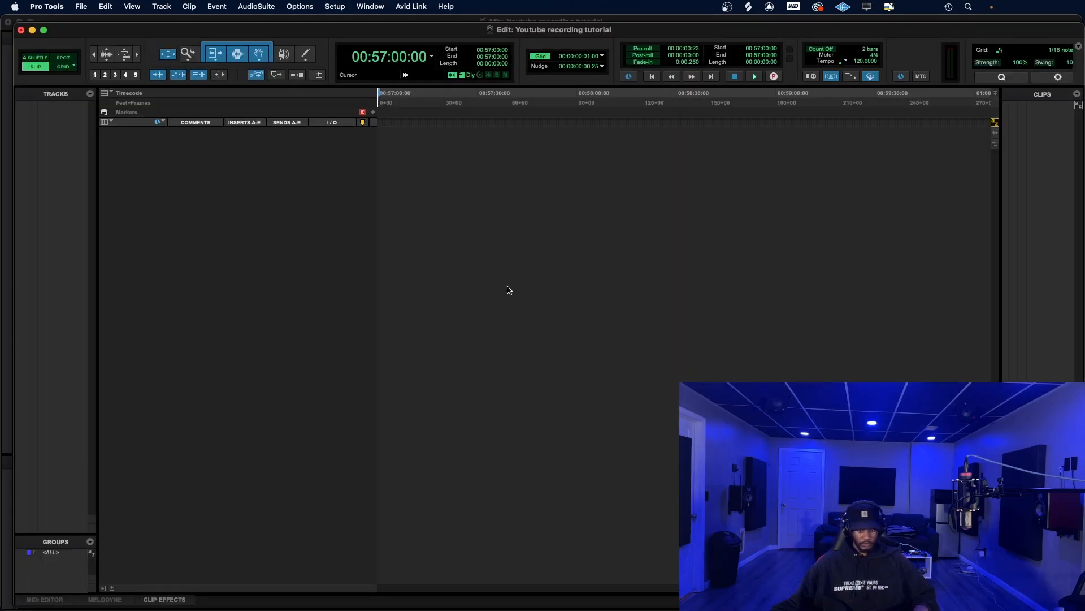
# Prepare a batch of new tracks with 10 mono audio tracks and 1 stereo master fader, all in samples.
pyautogui.click(163, 8)
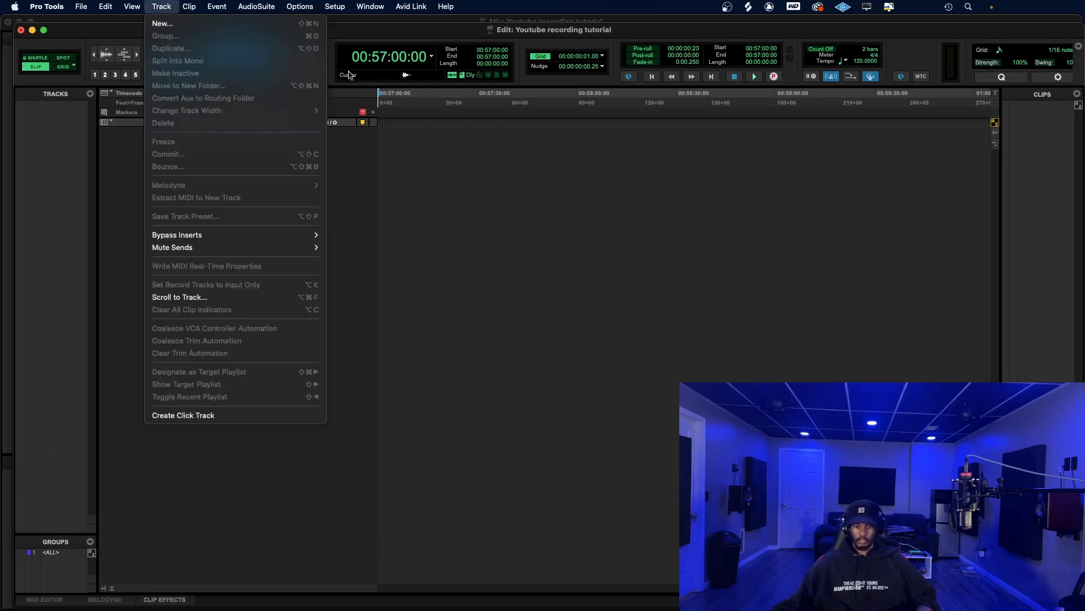
pyautogui.click(560, 222)
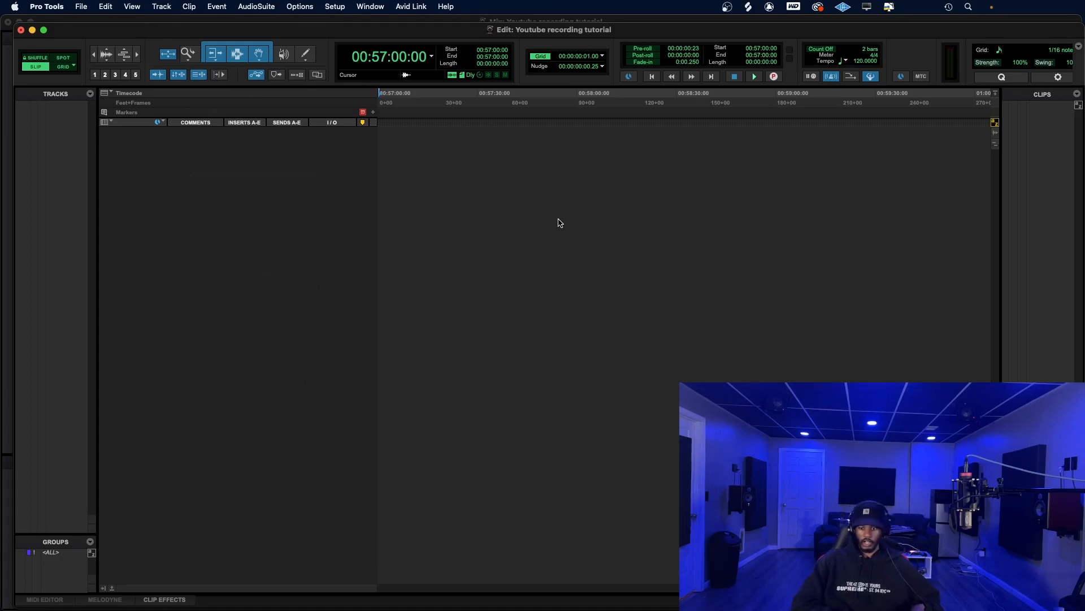
pyautogui.press('super+shift+n')
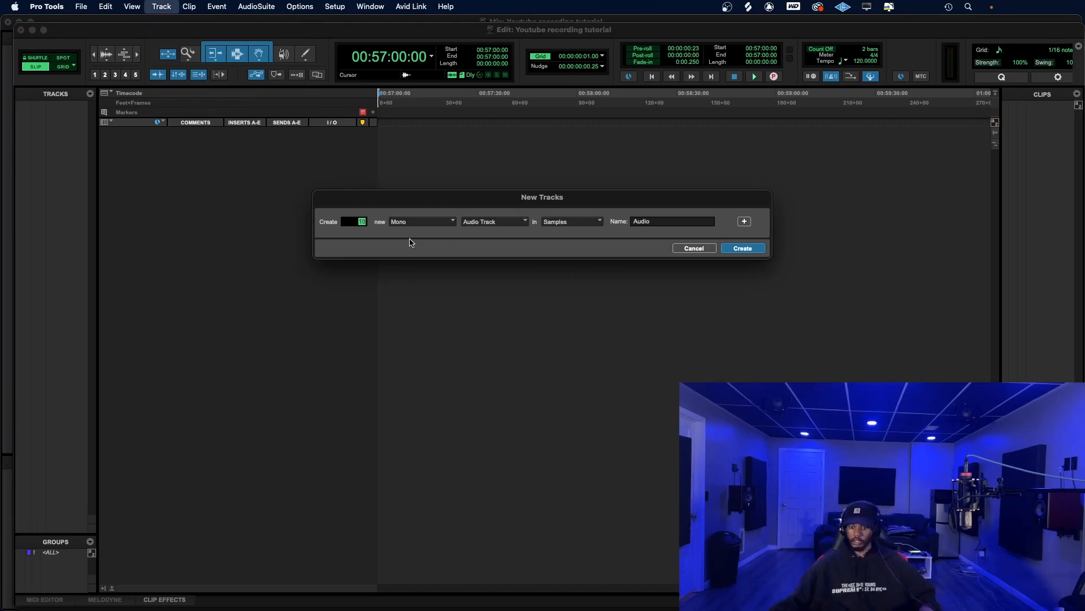
pyautogui.click(745, 221)
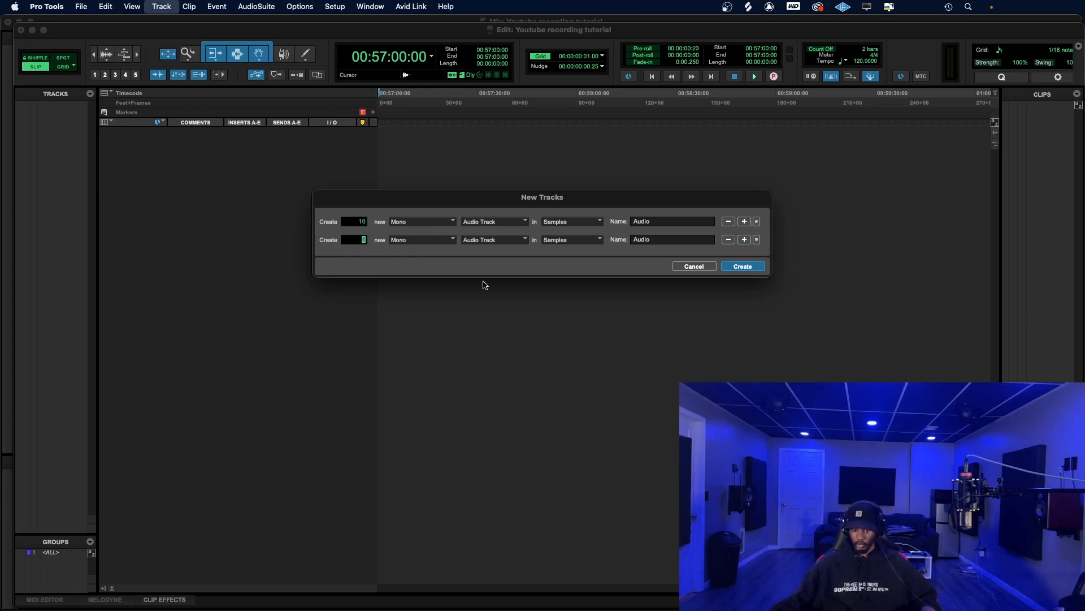
pyautogui.click(444, 241)
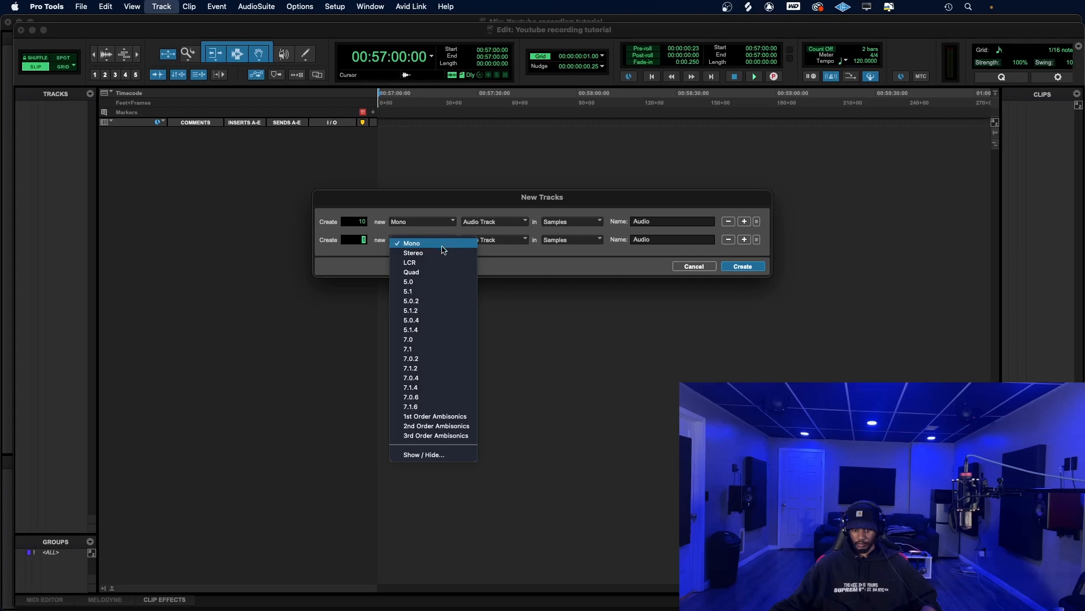
pyautogui.click(441, 252)
pyautogui.click(486, 241)
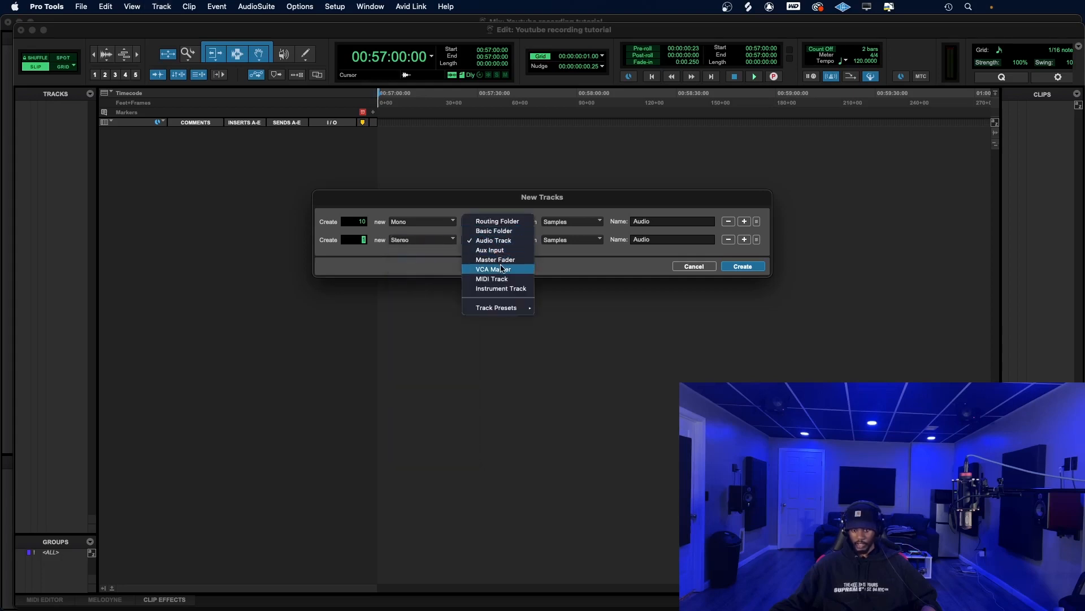
pyautogui.click(504, 259)
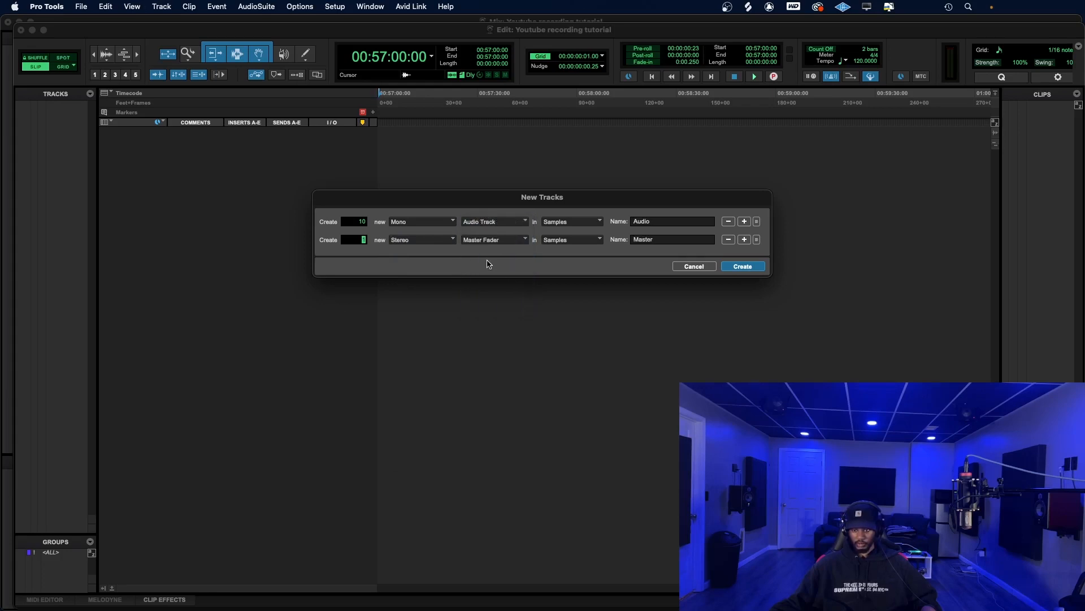
# Add 4 stereo aux inputs to the new-track batch and create all the tracks.
pyautogui.click(745, 242)
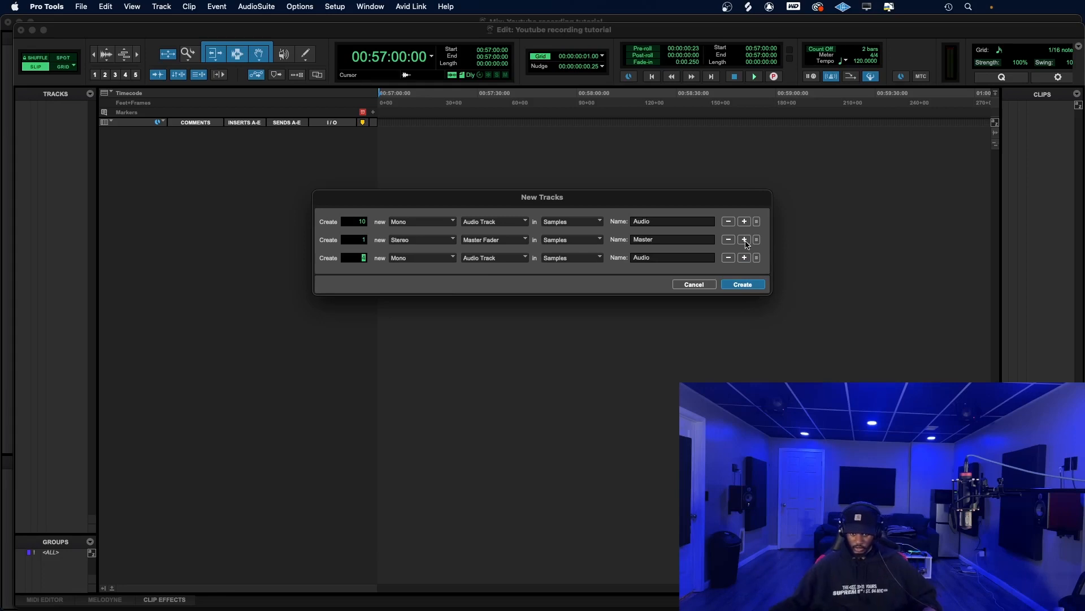
pyautogui.click(405, 259)
pyautogui.click(410, 270)
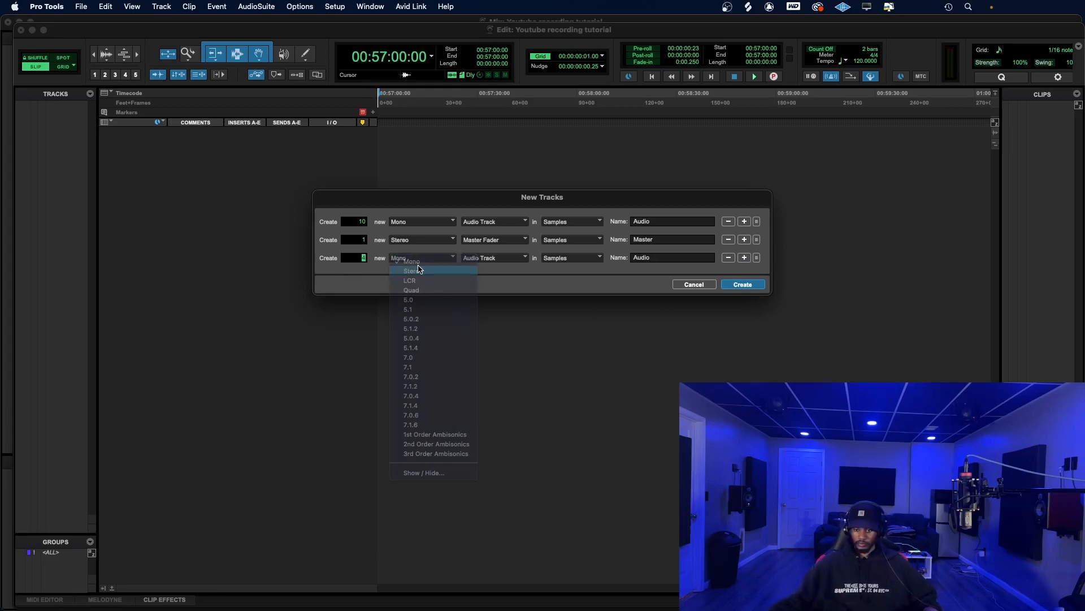
pyautogui.click(470, 259)
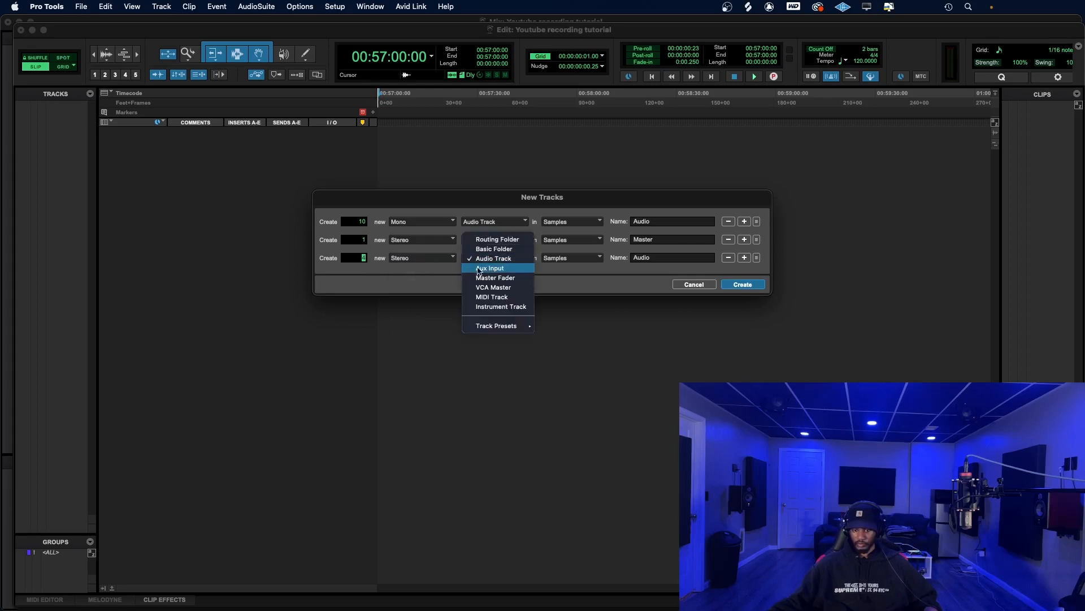
pyautogui.click(483, 269)
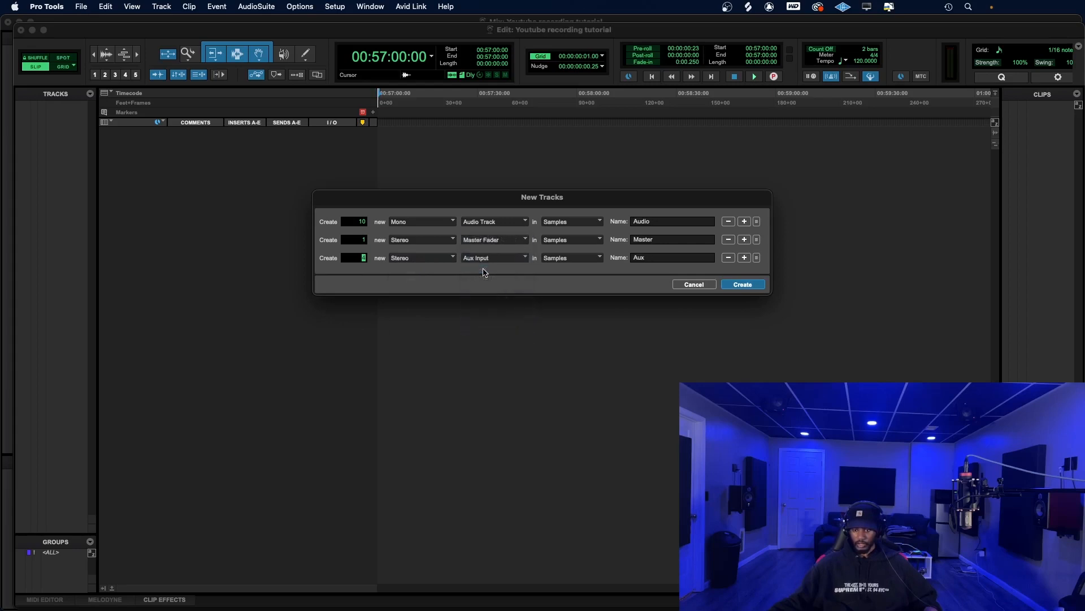
pyautogui.click(755, 286)
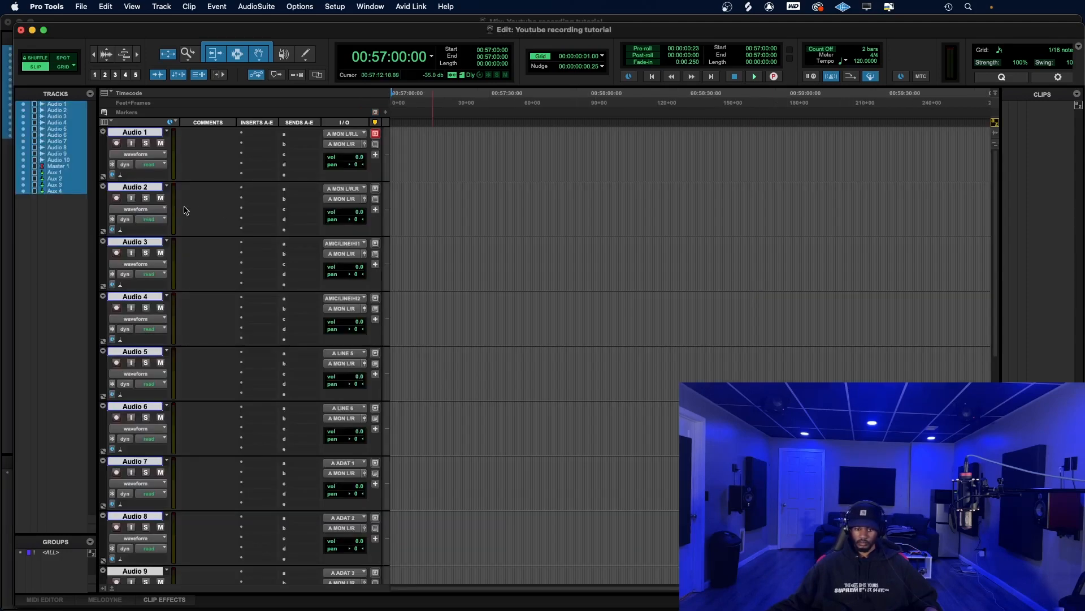
# Rename the Audio 1 track as Instrumental.
pyautogui.doubleClick(136, 132)
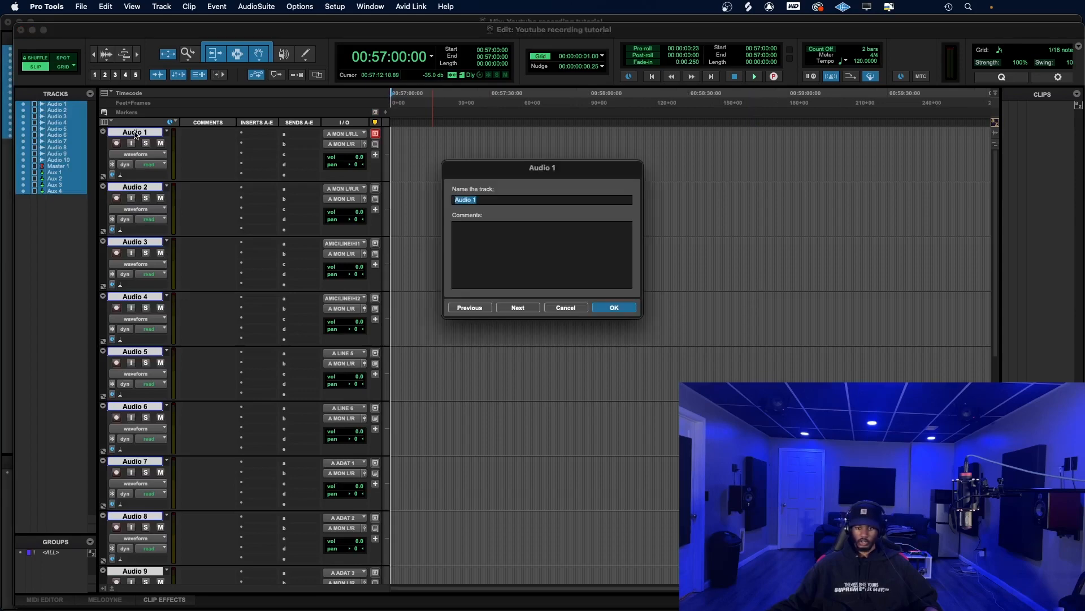
pyautogui.write('Be')
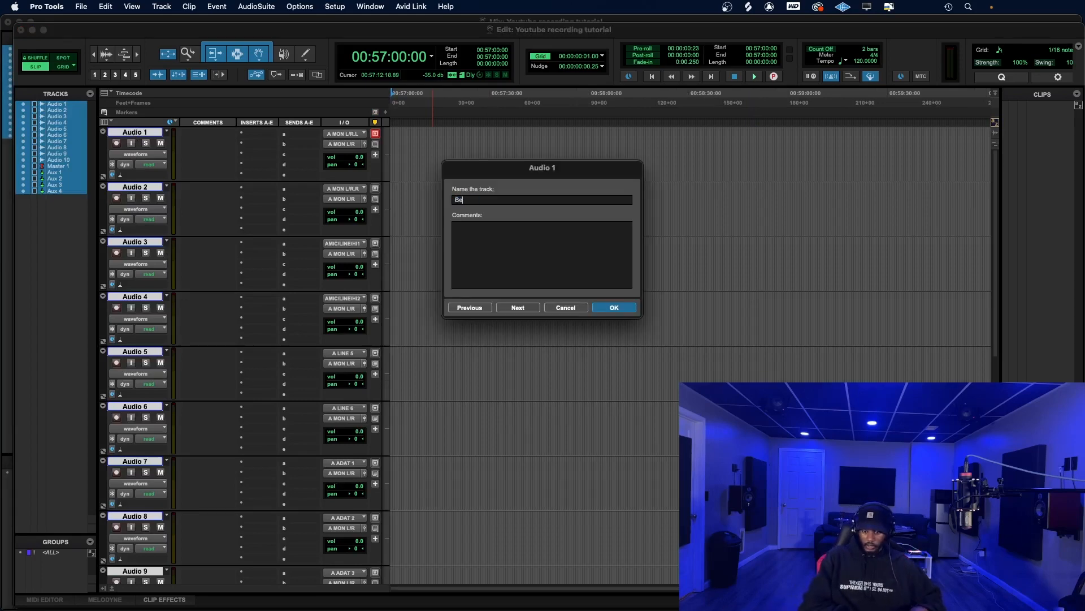
pyautogui.write('at')
pyautogui.press('BackSpace')
pyautogui.press('BackSpace')
pyautogui.press('BackSpace')
pyautogui.press('BackSpace')
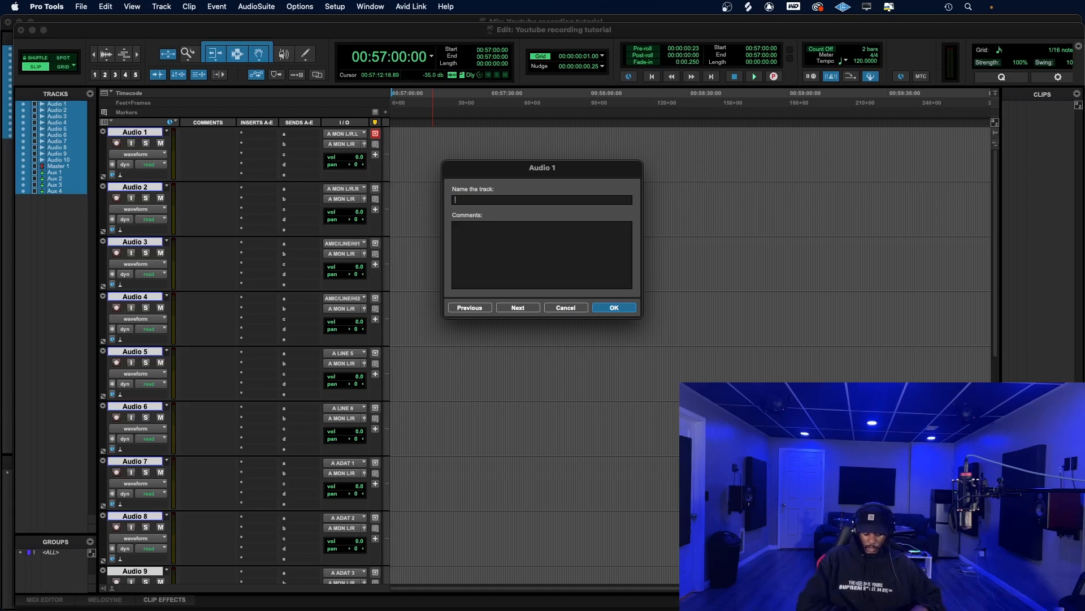
pyautogui.write('Instru')
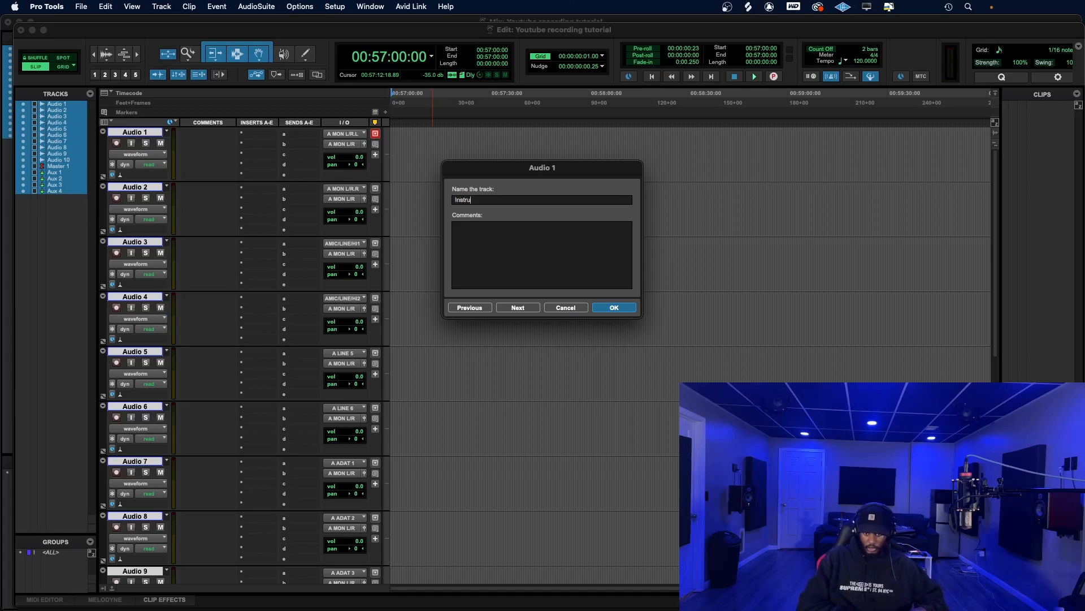
pyautogui.press('BackSpace')
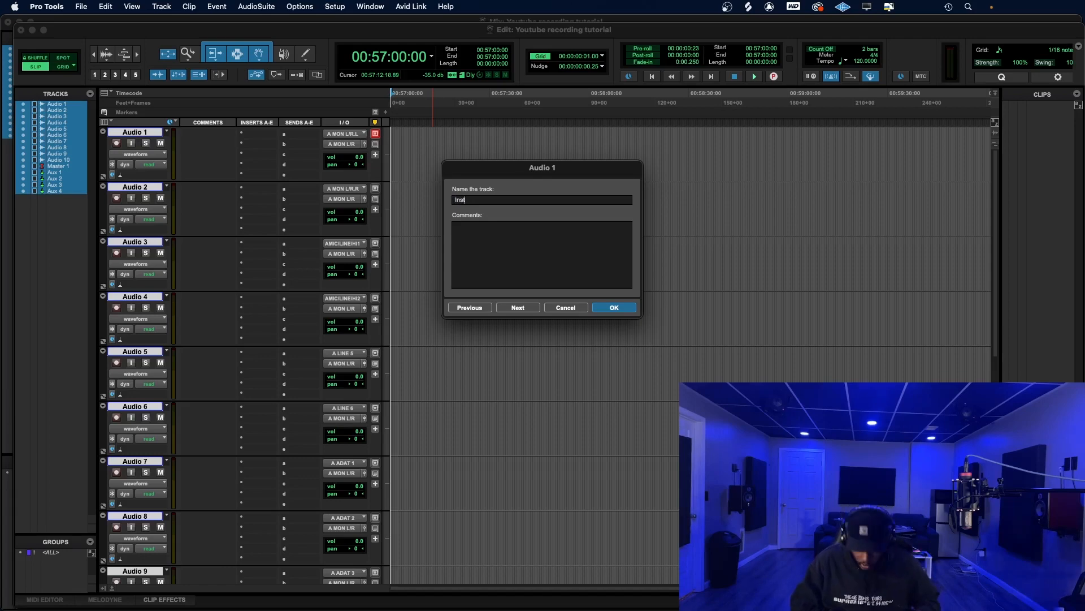
pyautogui.write('rumental')
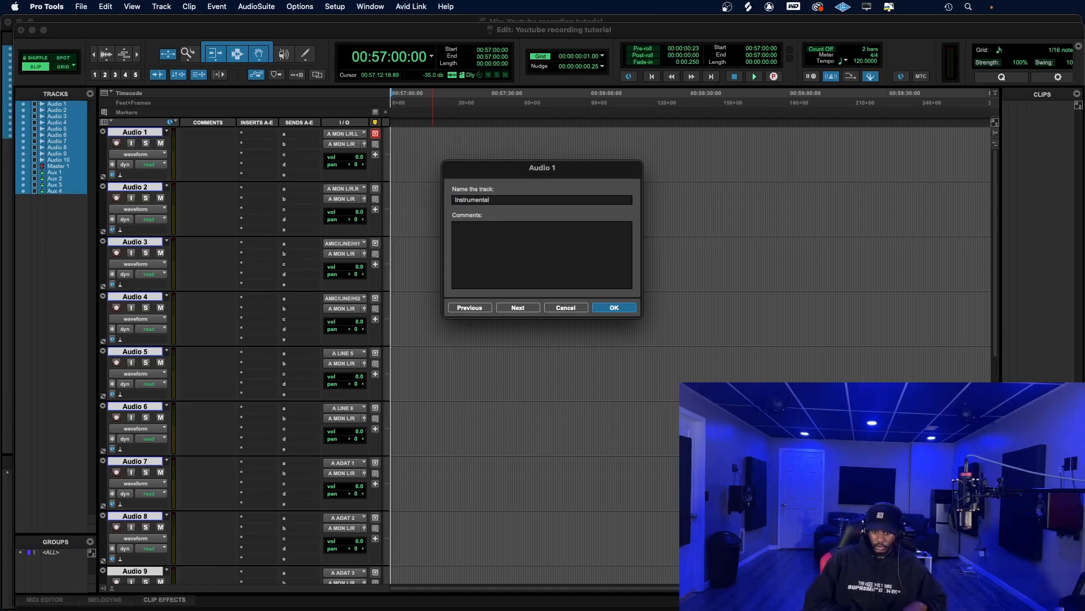
pyautogui.press('Return')
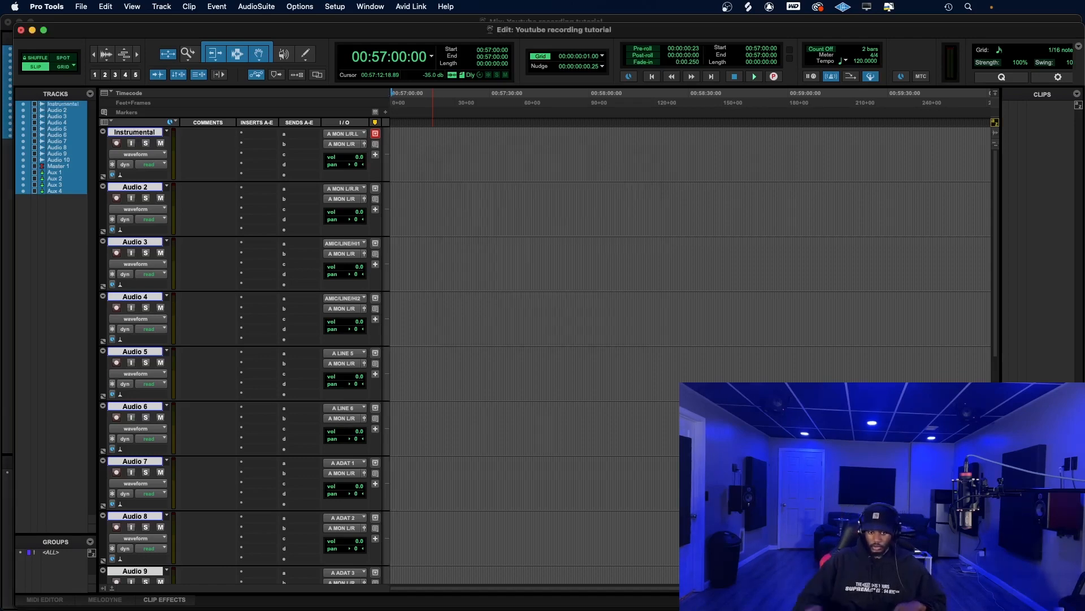
# Deselect all the tracks and rename the Audio 2 track as Recording.
pyautogui.scroll(-1, 21, 174)
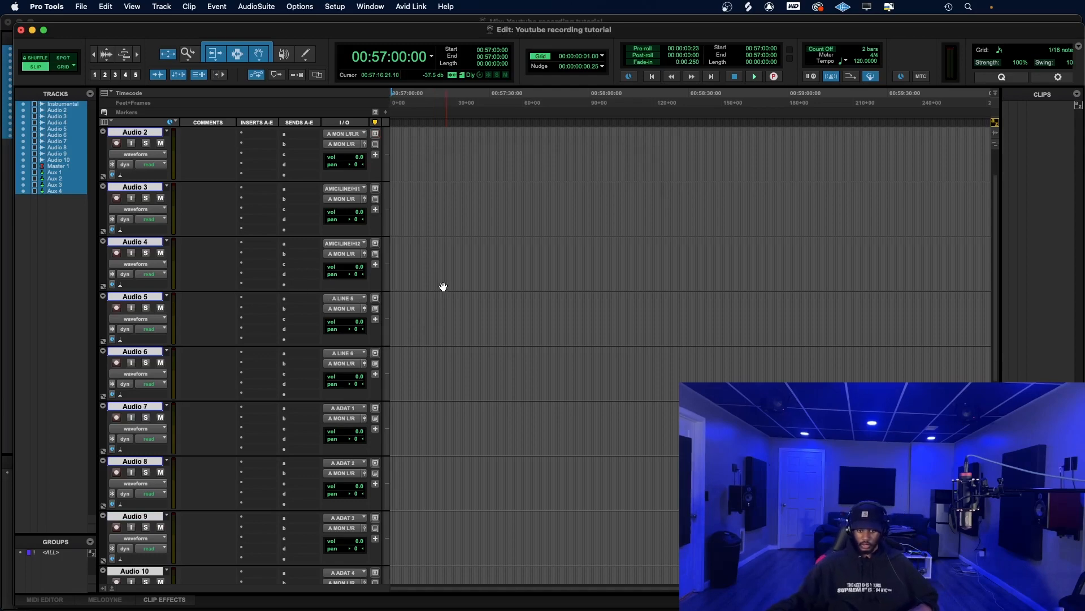
pyautogui.scroll(1, 202, 204)
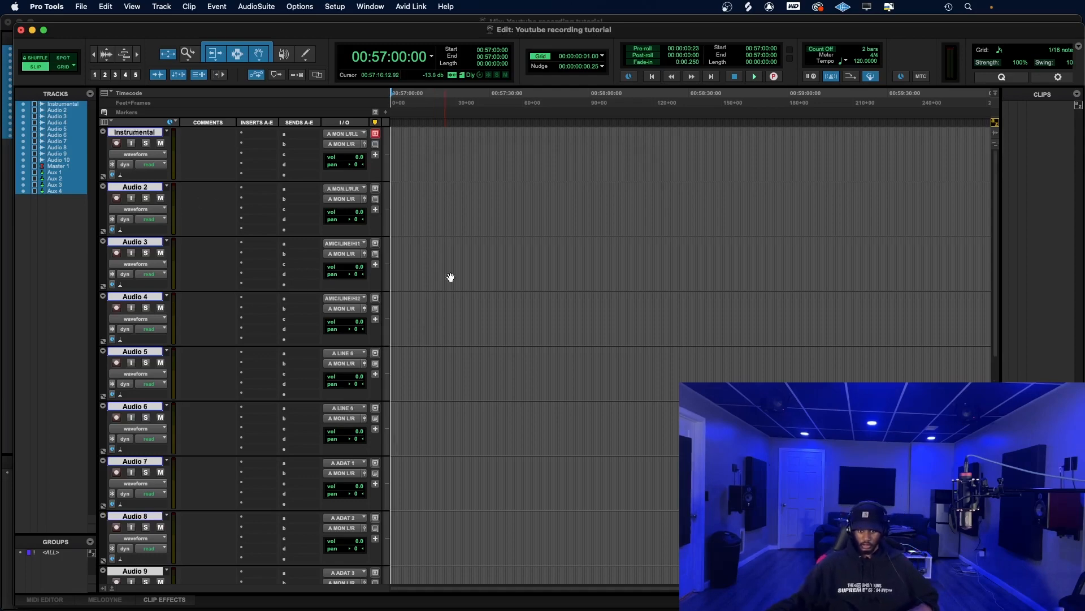
pyautogui.click(491, 273)
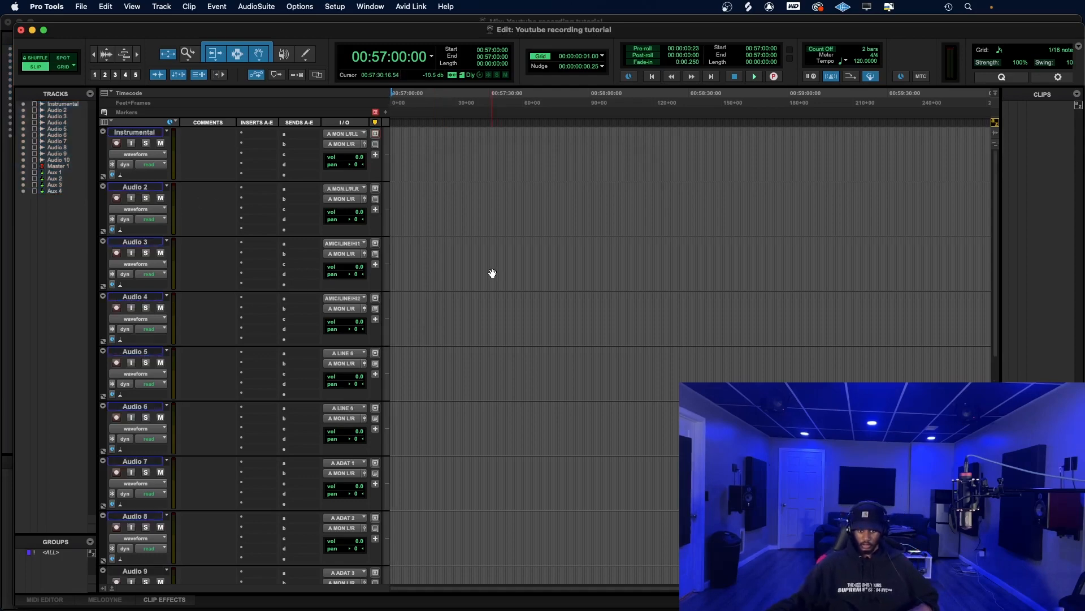
pyautogui.doubleClick(133, 190)
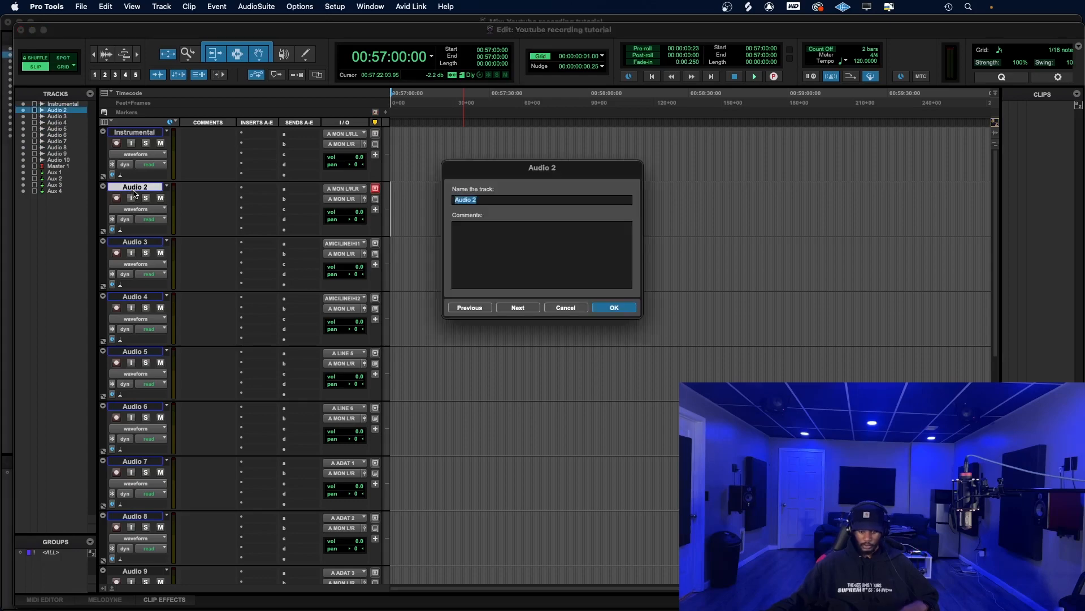
pyautogui.write('Re')
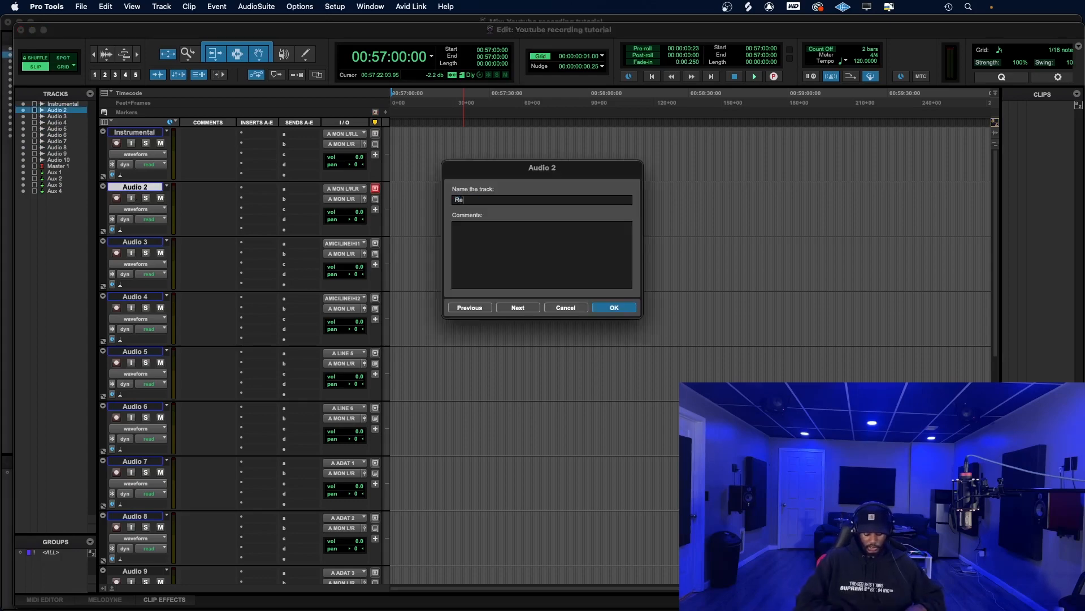
pyautogui.write('cordin')
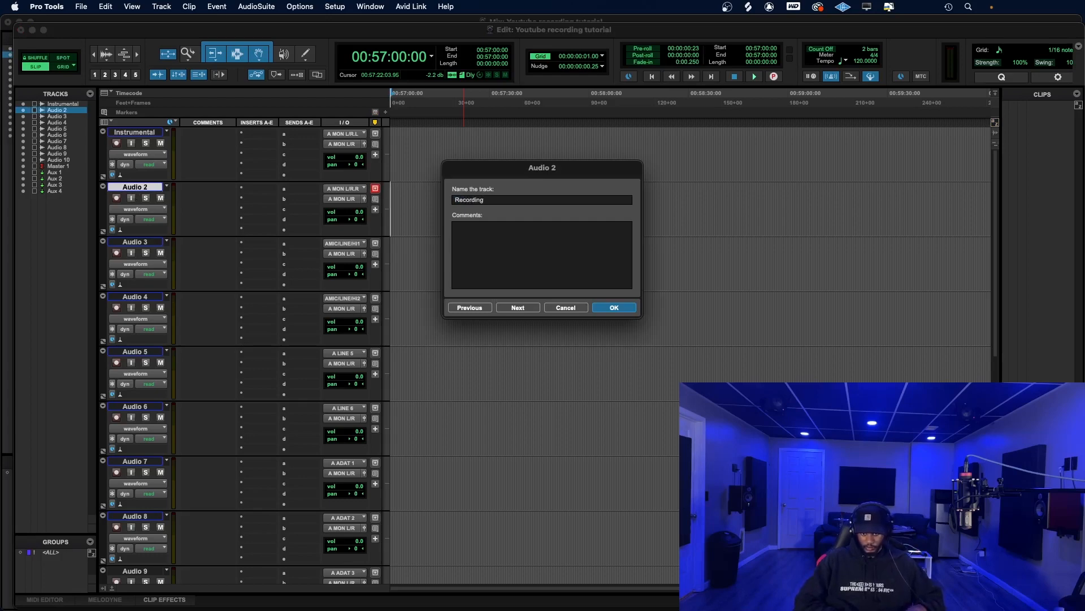
pyautogui.write('g')
pyautogui.press('Return')
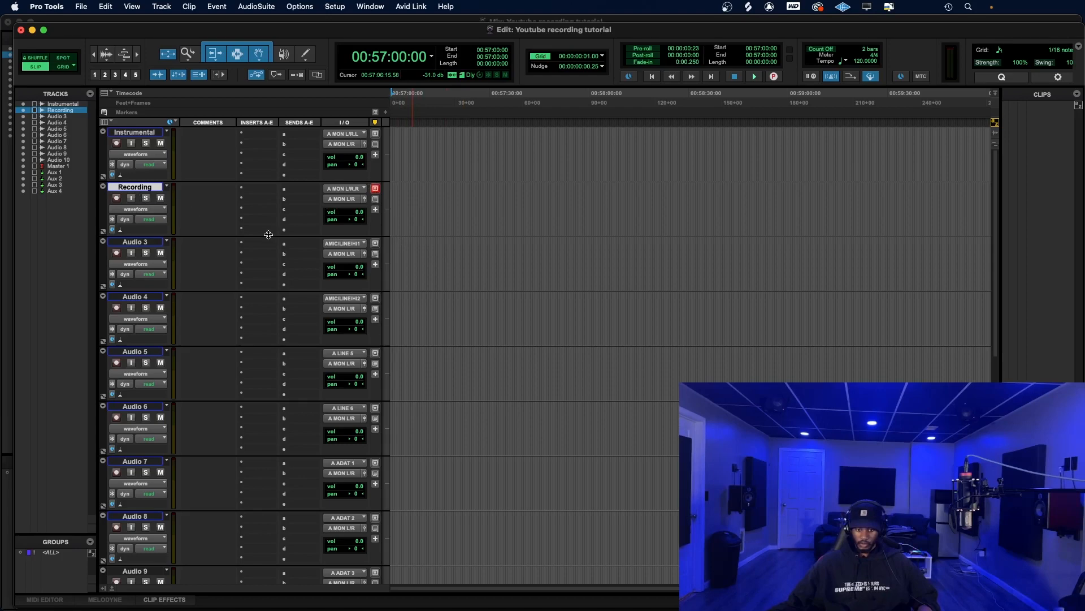
# Move the Master 1 track above all the other tracks and set its output to A MON L/R (Stereo).
pyautogui.scroll(-10, 269, 235)
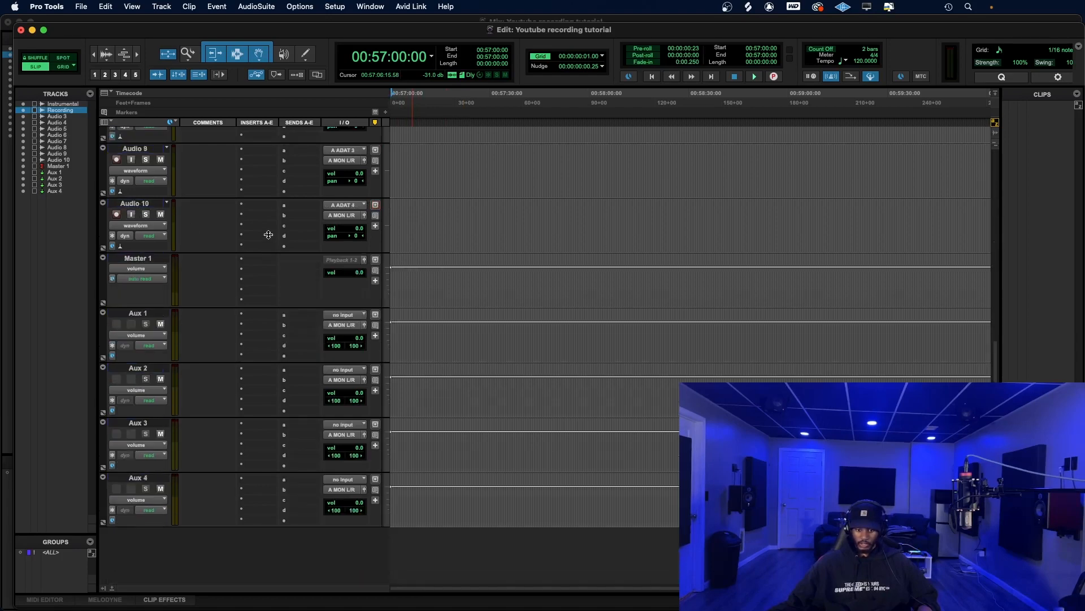
pyautogui.scroll(2, 269, 235)
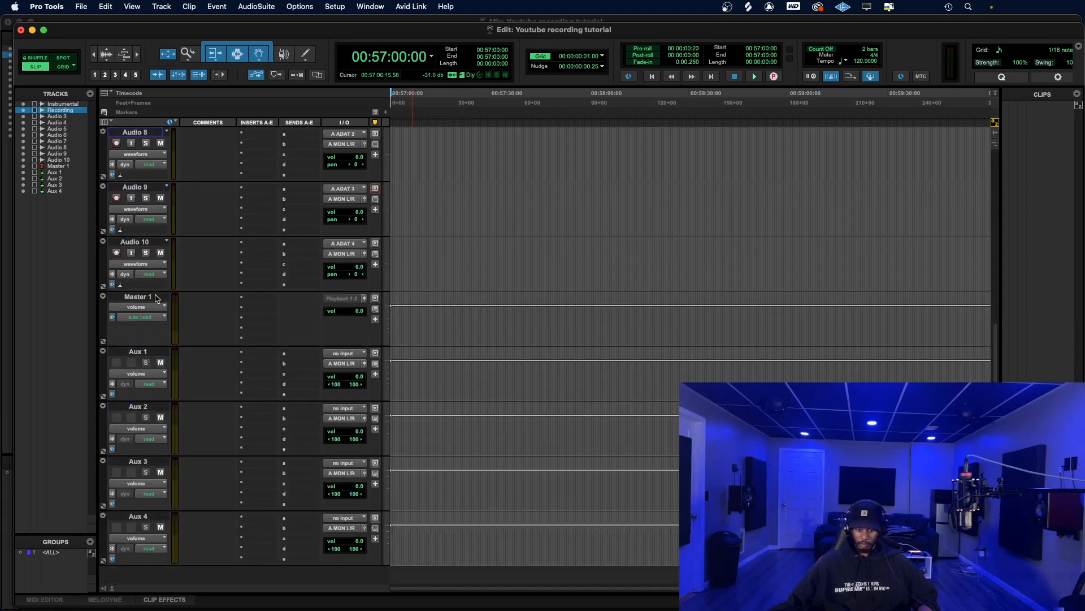
pyautogui.moveTo(151, 298); pyautogui.dragTo(208, 121)
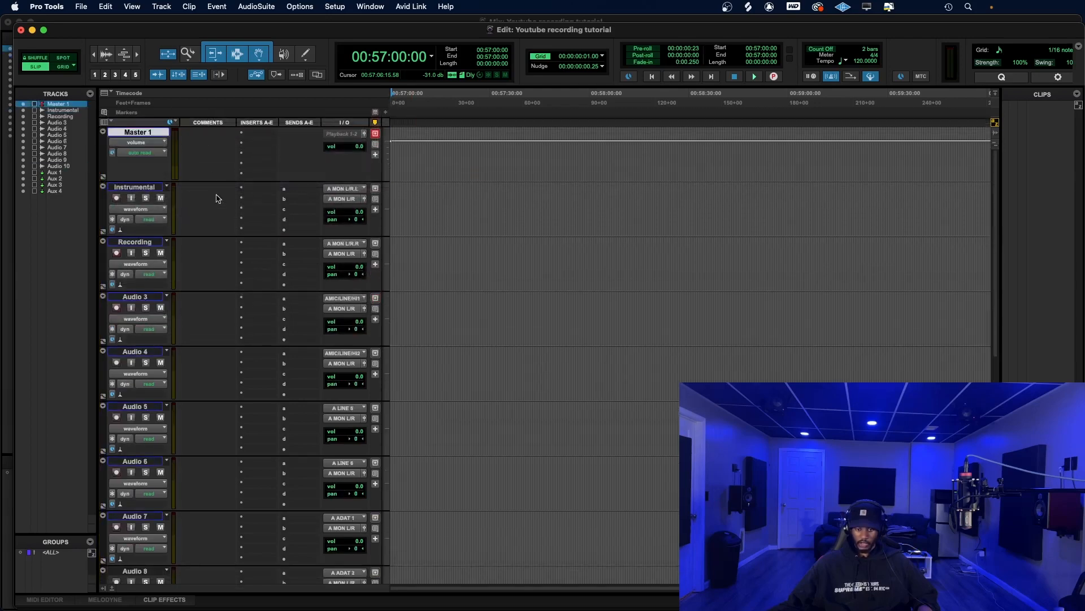
pyautogui.click(351, 135)
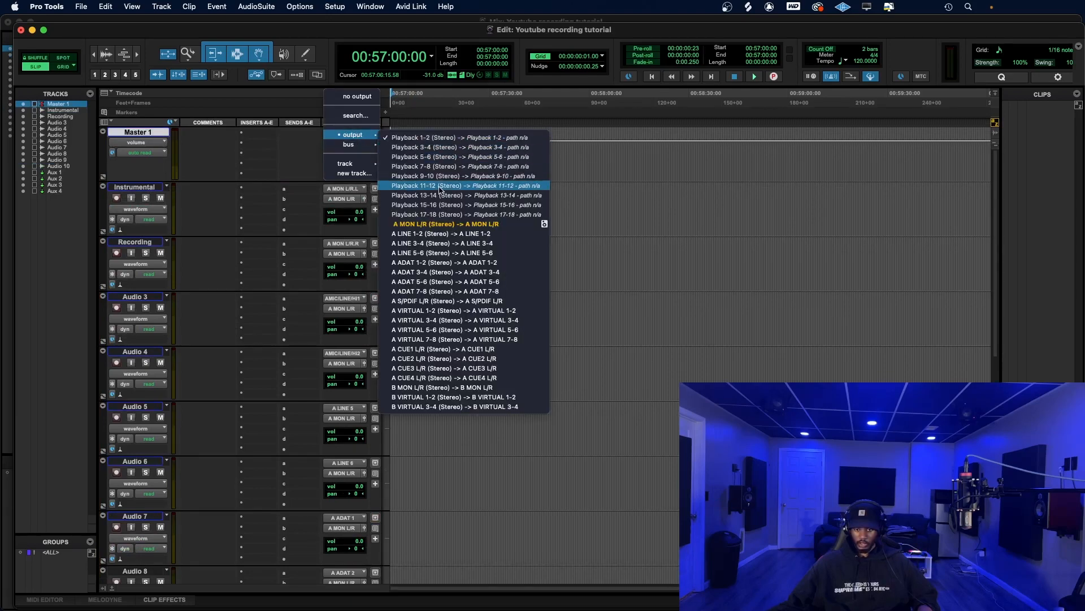
pyautogui.click(453, 224)
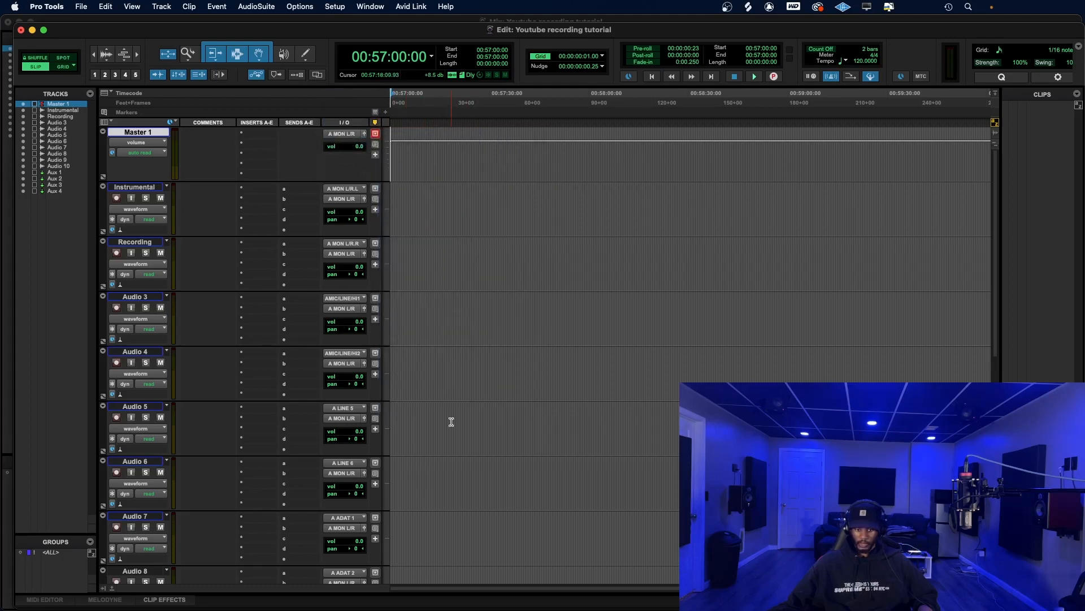
# Set the Recording track's input to the interface path A MIC/LINE/HIZ 1 (Mono).
pyautogui.scroll(-10, 425, 384)
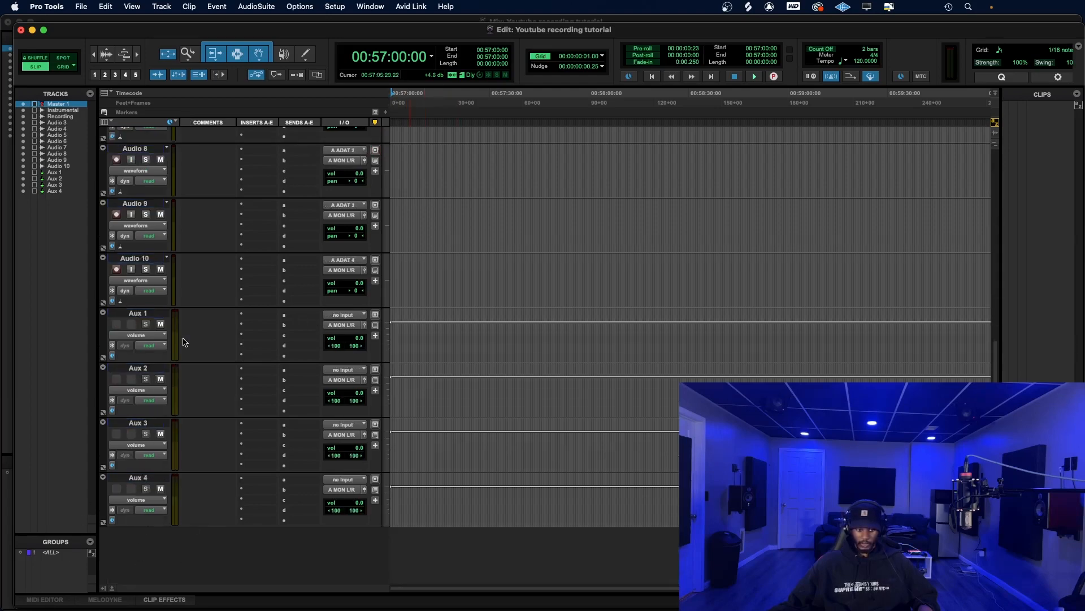
pyautogui.scroll(10, 413, 256)
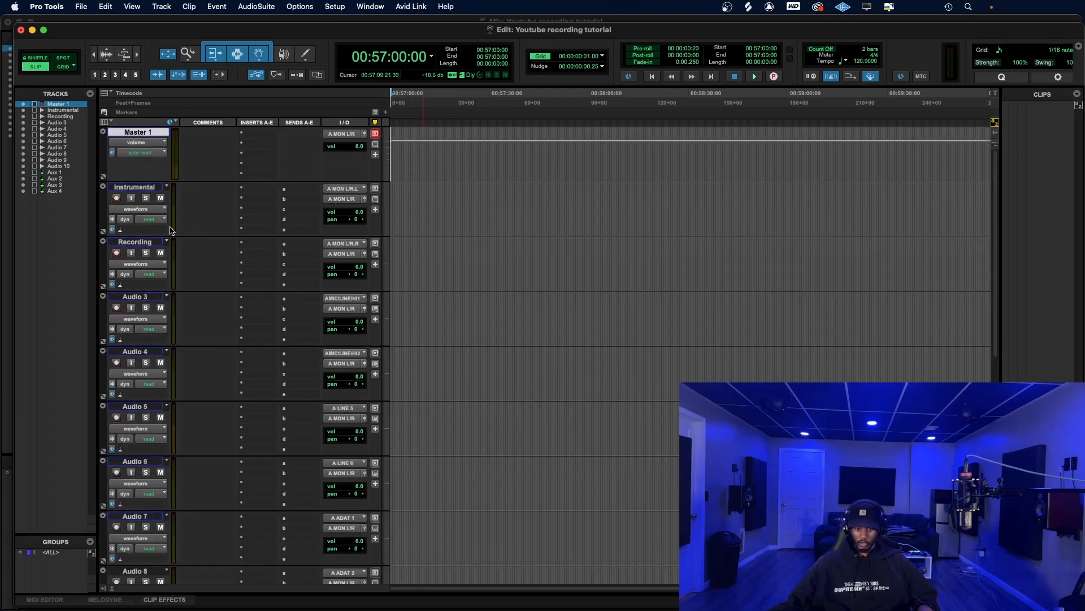
pyautogui.click(357, 243)
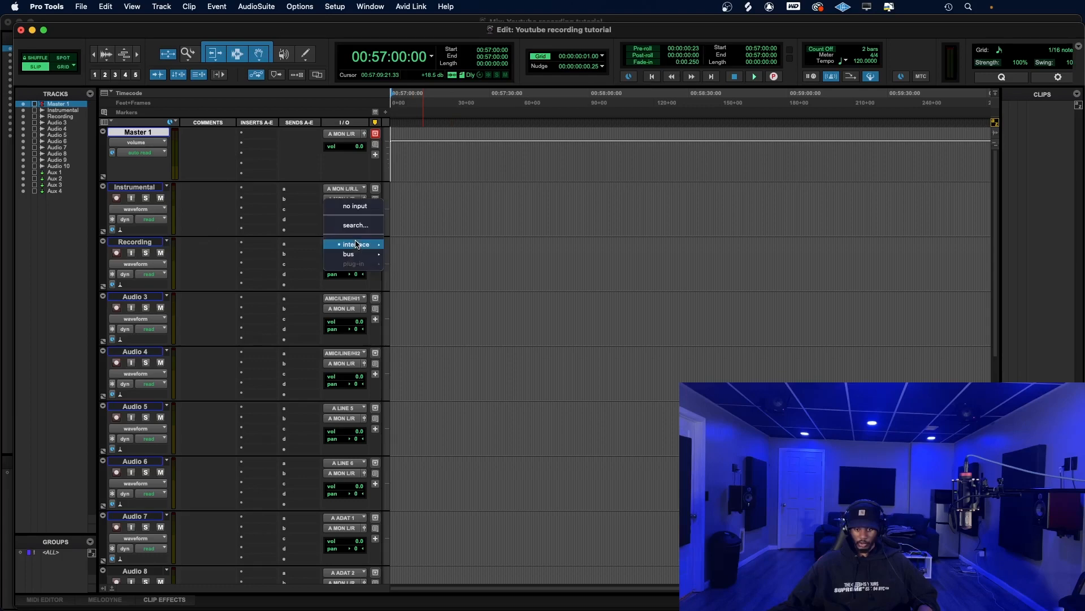
pyautogui.moveTo(356, 245)
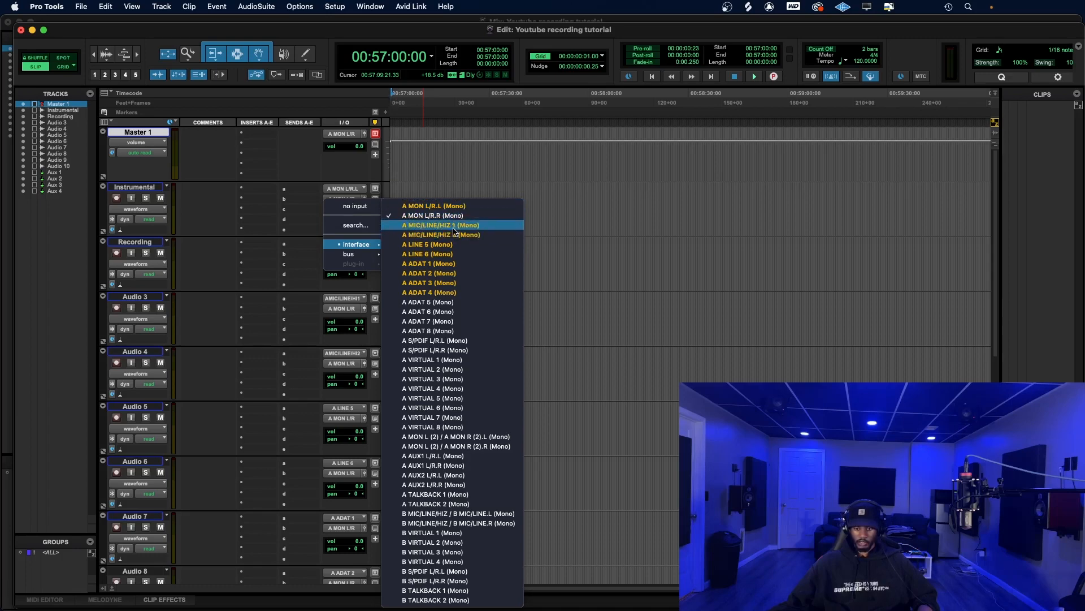
pyautogui.click(487, 227)
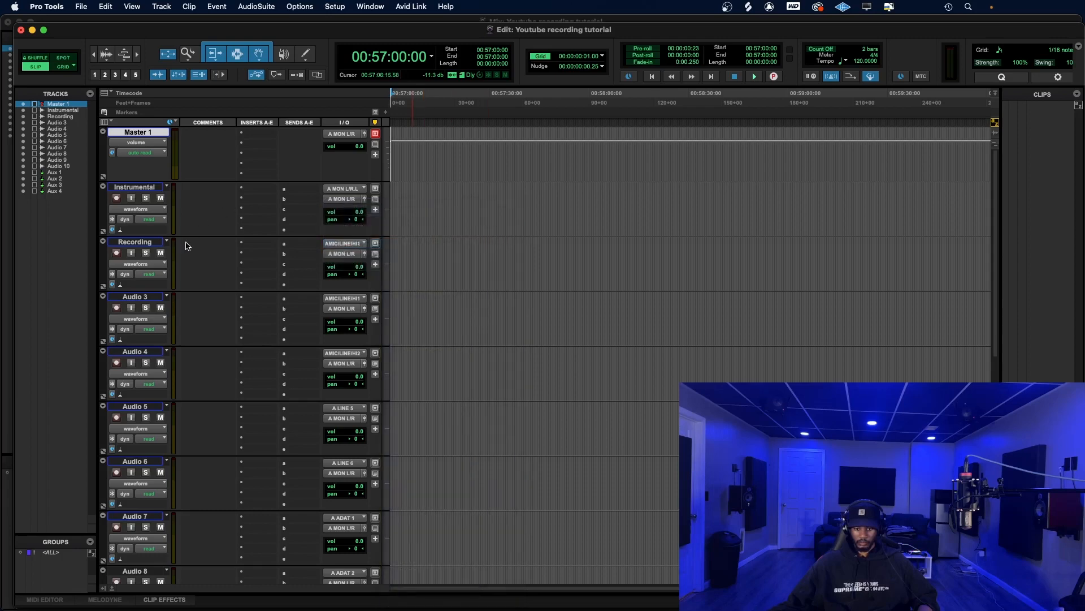
# Mute the Recording track and switch to the UAD Console mixer.
pyautogui.click(161, 253)
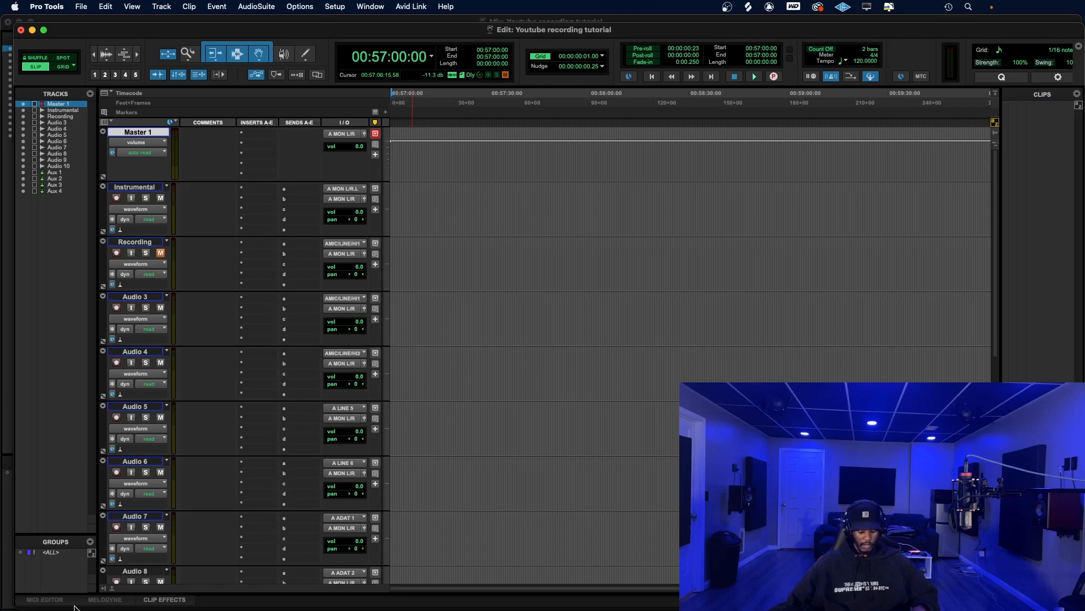
pyautogui.press('super+Tab')
pyautogui.press('super+Tab')
pyautogui.press('super+Tab')
pyautogui.press('super+Tab')
pyautogui.press('super+Tab')
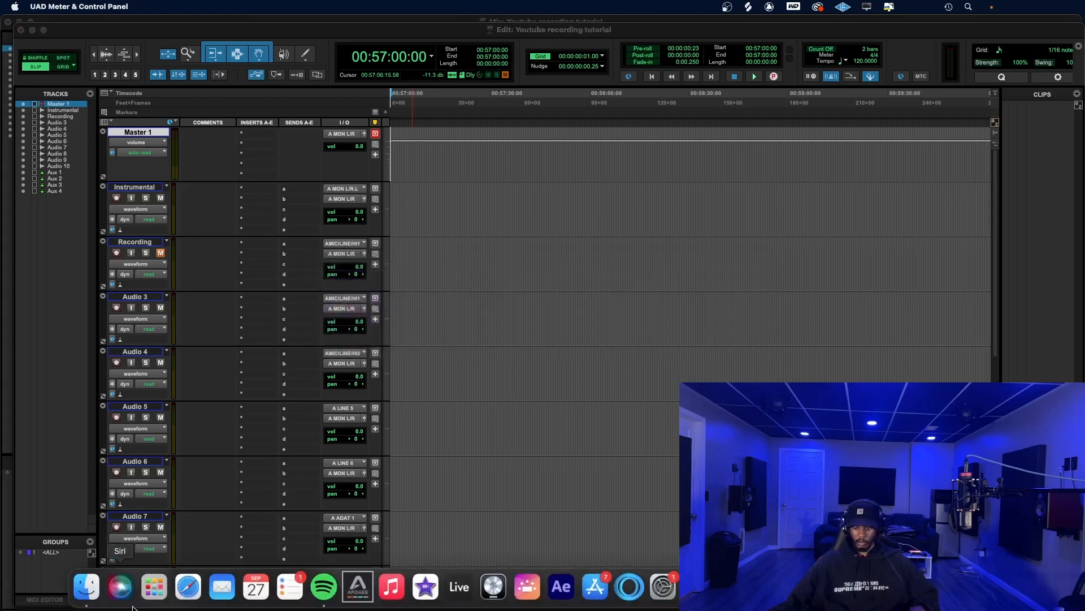
pyautogui.press('super+Tab')
pyautogui.press('super+Tab')
pyautogui.press('super+Tab')
pyautogui.press('super+Tab')
pyautogui.press('super+Tab')
pyautogui.press('super+Tab')
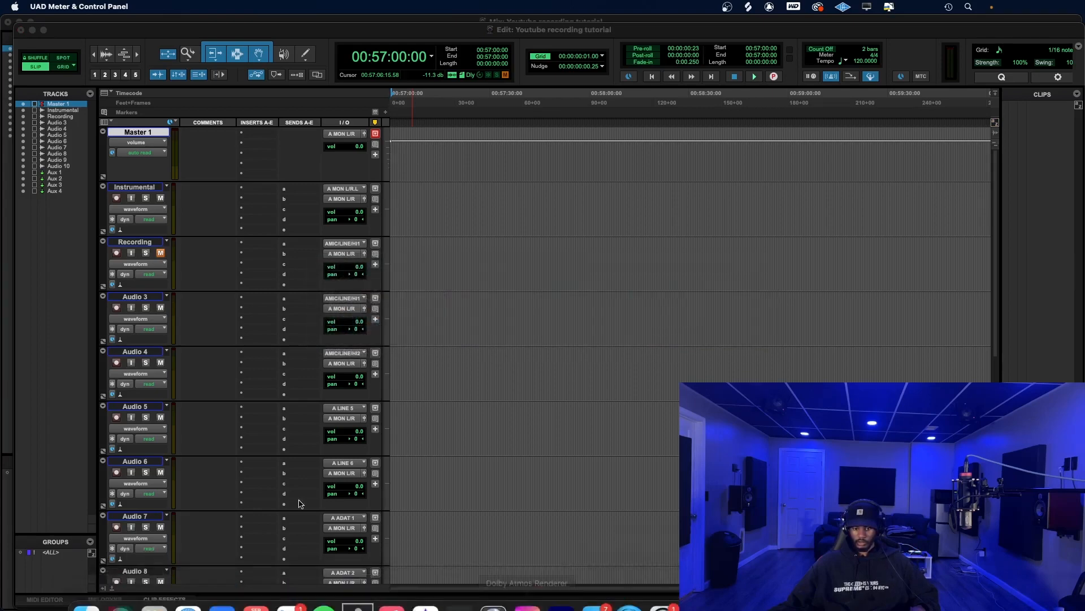
pyautogui.moveTo(480, 609)
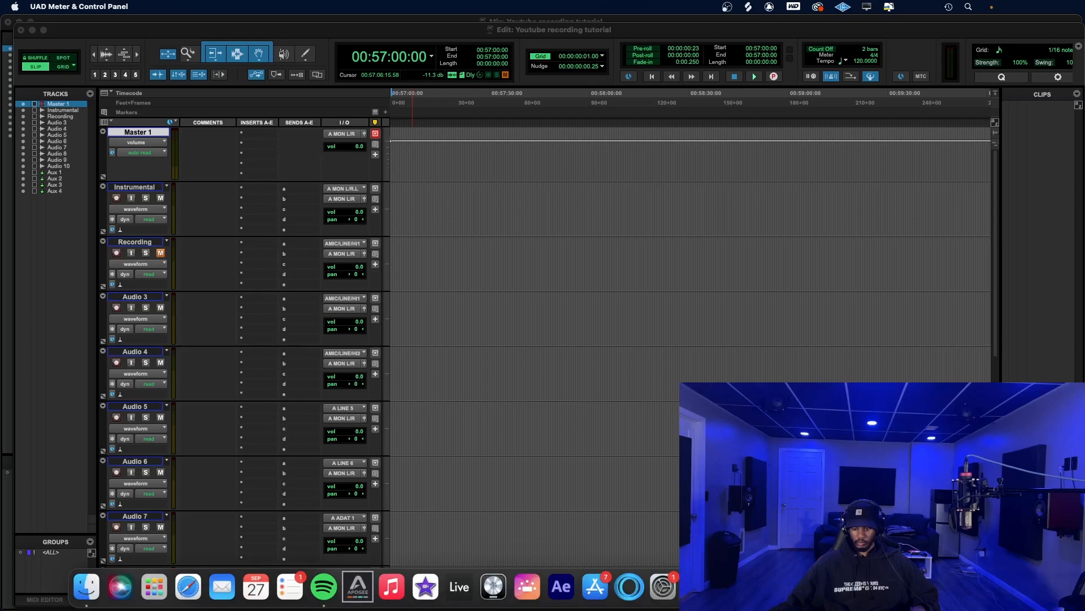
pyautogui.click(765, 587)
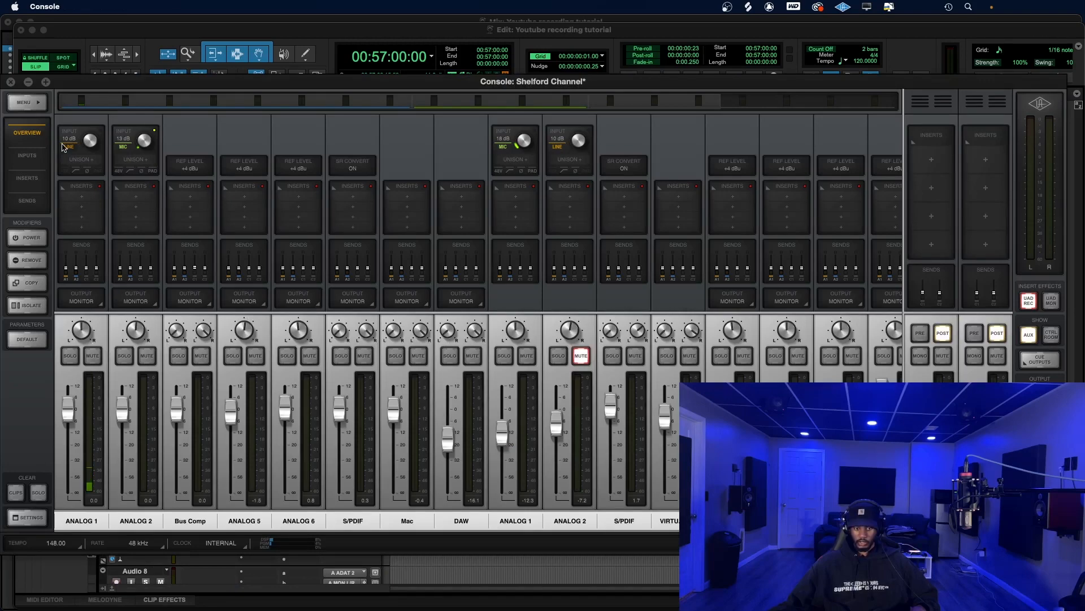
# Minimize and reopen the Console mixer, mute its first ANALOG 1 channel, and return to the Pro Tools Edit window.
pyautogui.click(26, 82)
pyautogui.moveTo(182, 610)
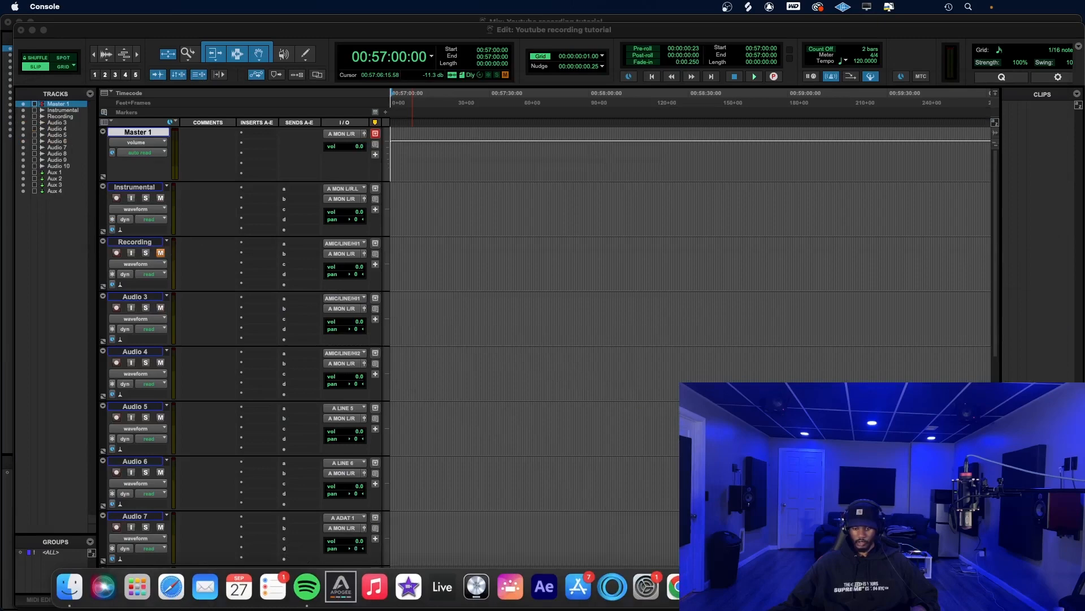
pyautogui.click(982, 586)
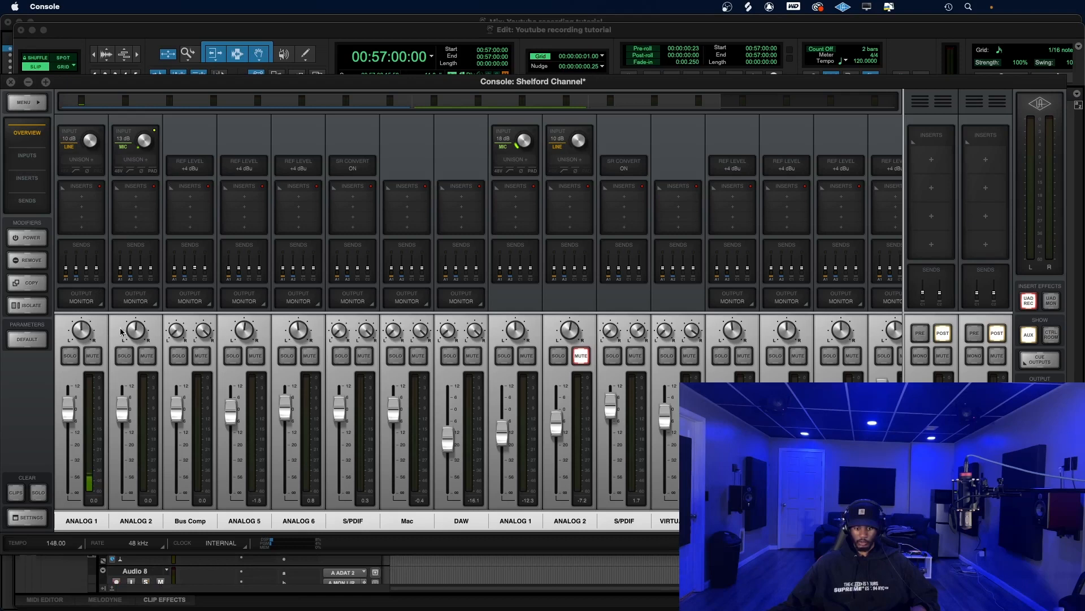
pyautogui.click(92, 354)
pyautogui.click(401, 578)
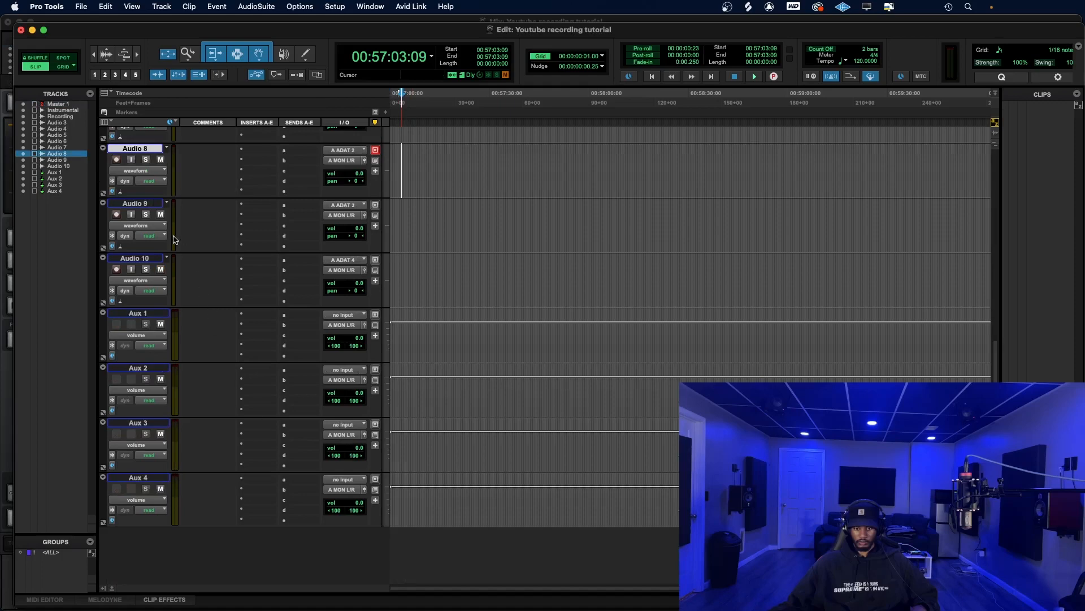
# Unmute the Recording track and arm it for recording.
pyautogui.scroll(5, 169, 239)
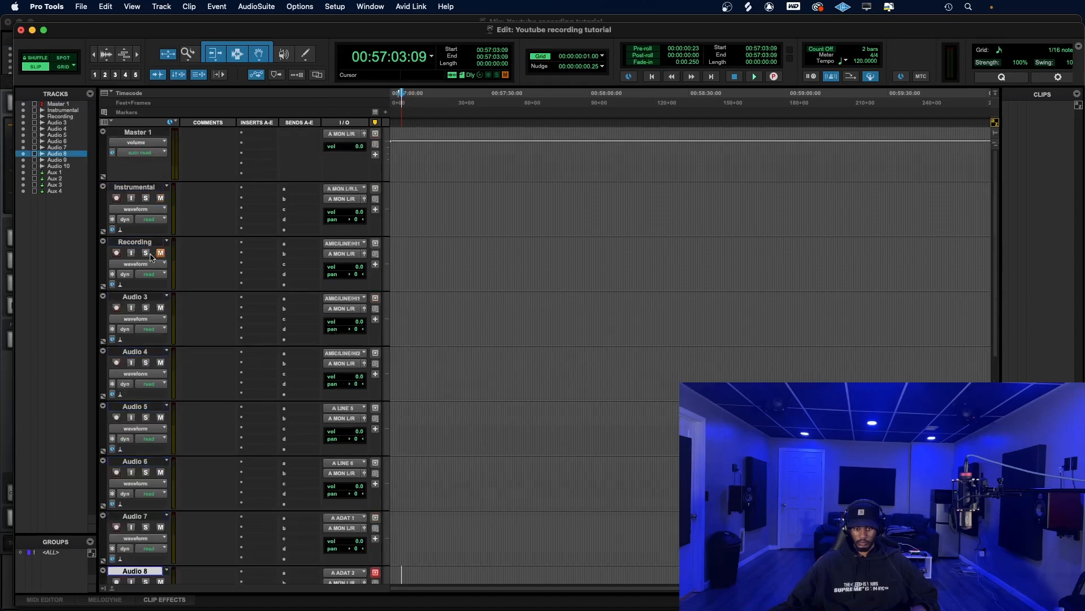
pyautogui.click(159, 255)
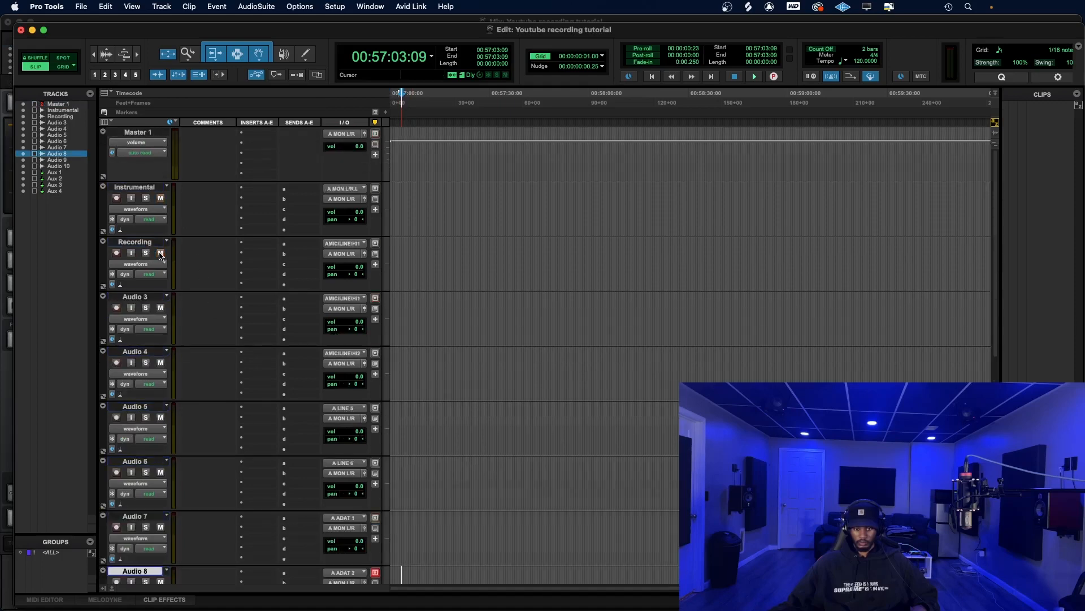
pyautogui.click(121, 253)
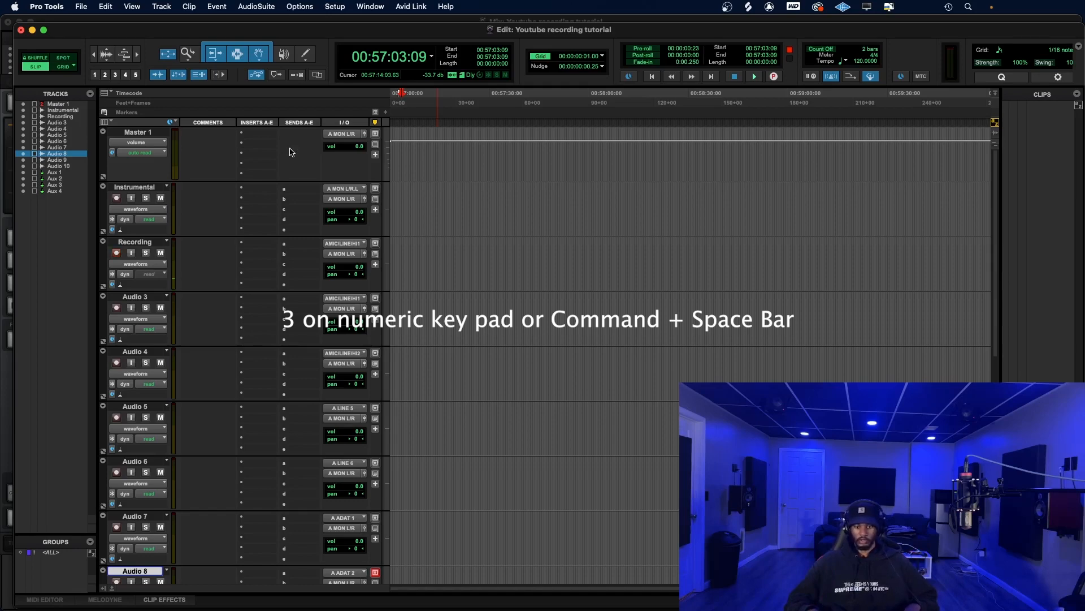
# Record a short vocal take on the Recording track starting at 00:57:03:09.
pyautogui.press('super+space')
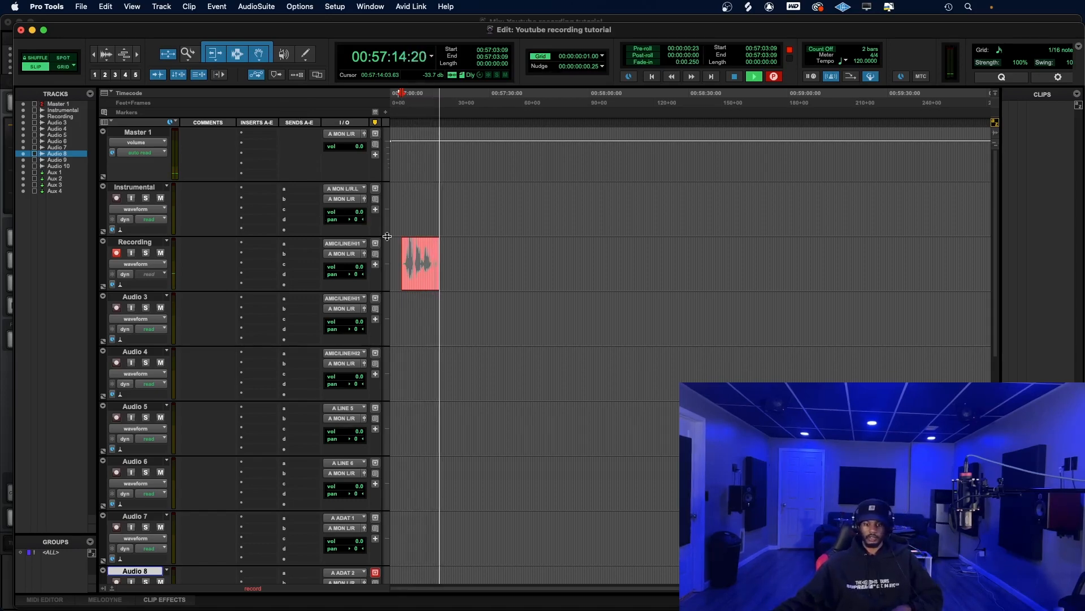
pyautogui.press('space')
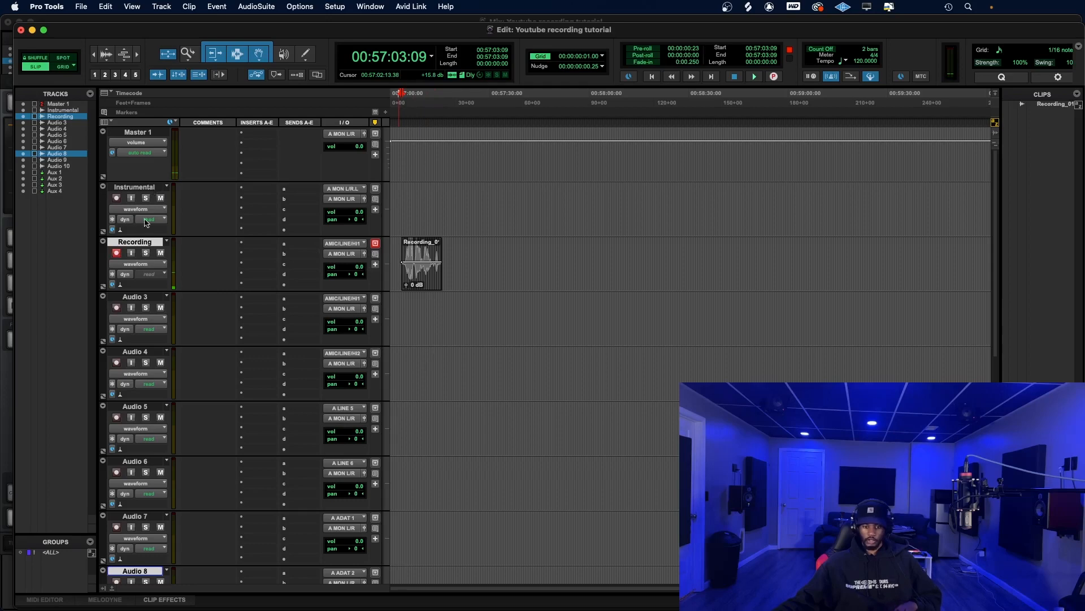
# Rename the Audio 3 track as Lead.
pyautogui.doubleClick(138, 297)
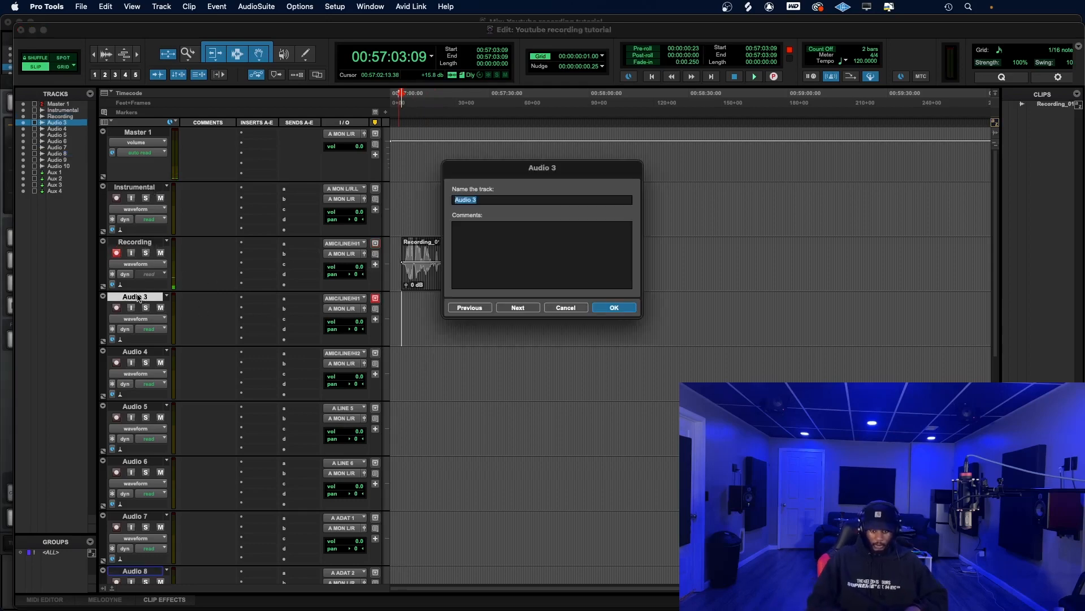
pyautogui.write('L')
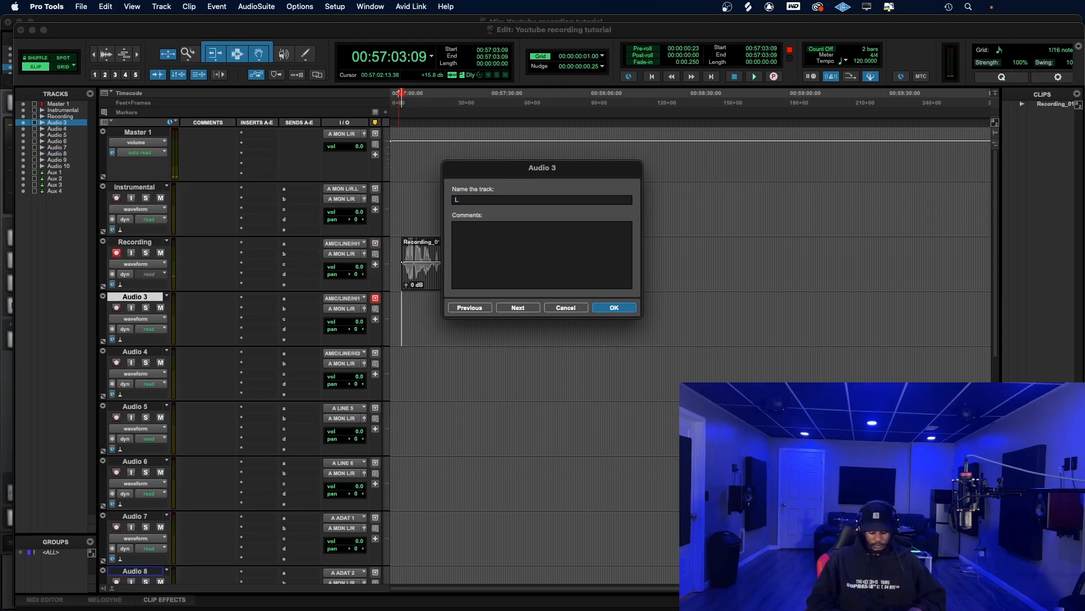
pyautogui.write('Ead')
pyautogui.press('Return')
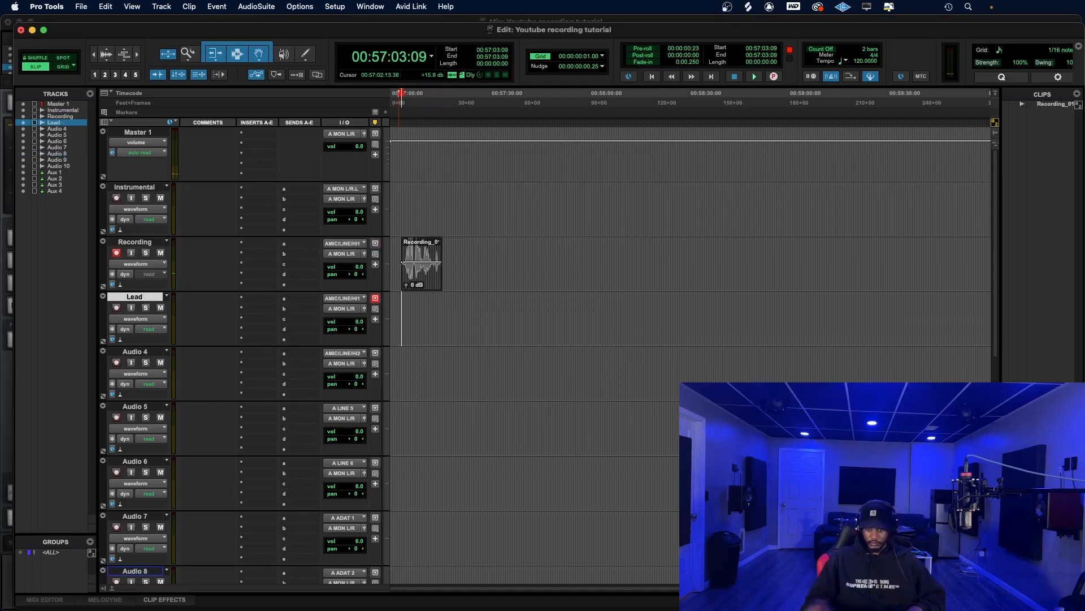
# Rename the Audio 4 track as Lead 2.
pyautogui.doubleClick(139, 353)
pyautogui.write('LEa')
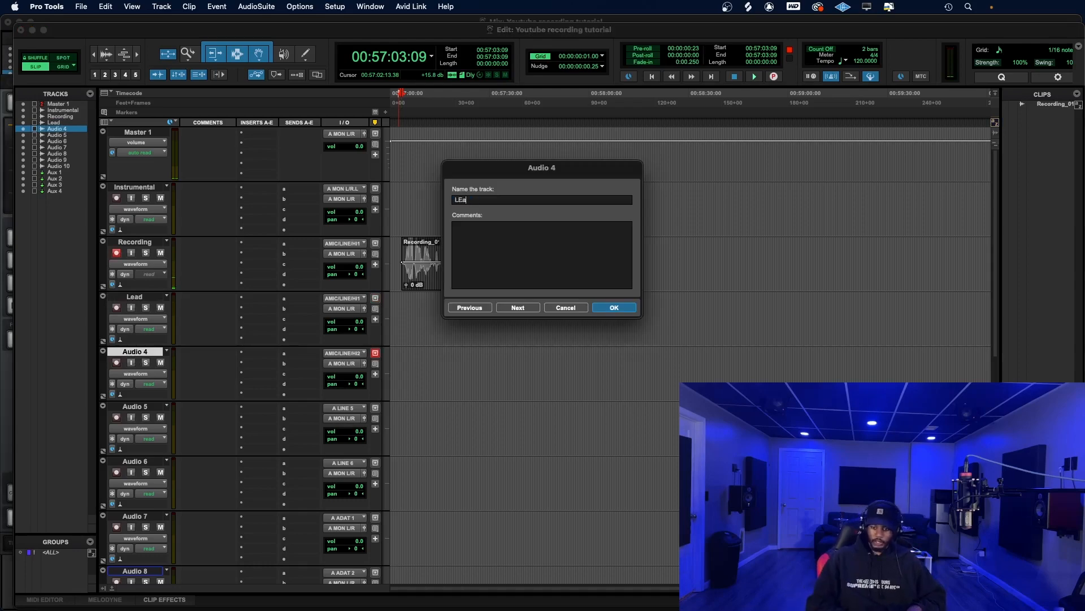
pyautogui.press('BackSpace')
pyautogui.press('BackSpace')
pyautogui.write('e')
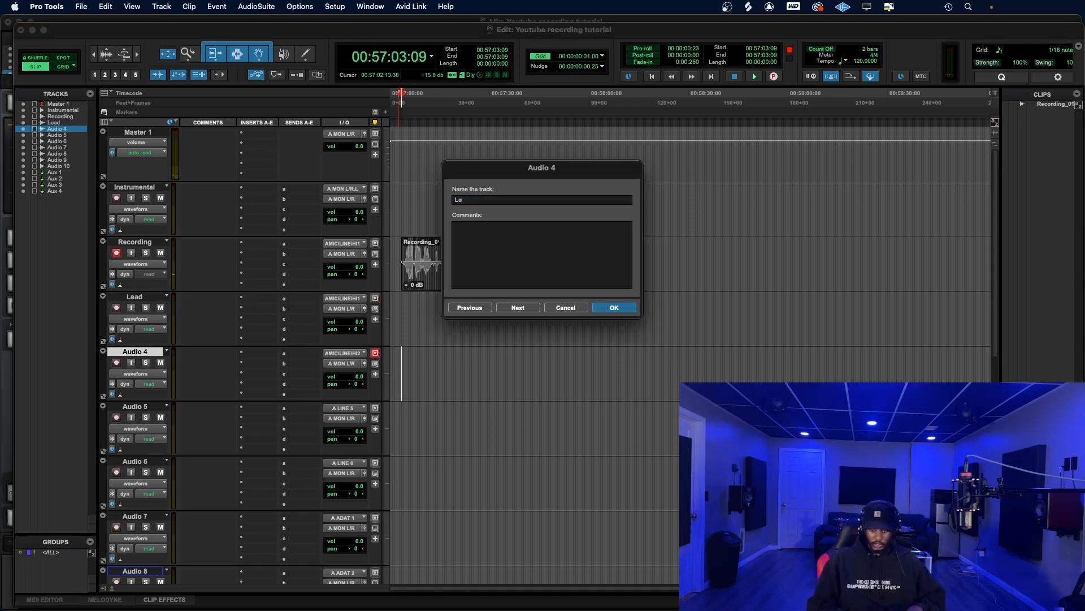
pyautogui.write('ad')
pyautogui.click(459, 308)
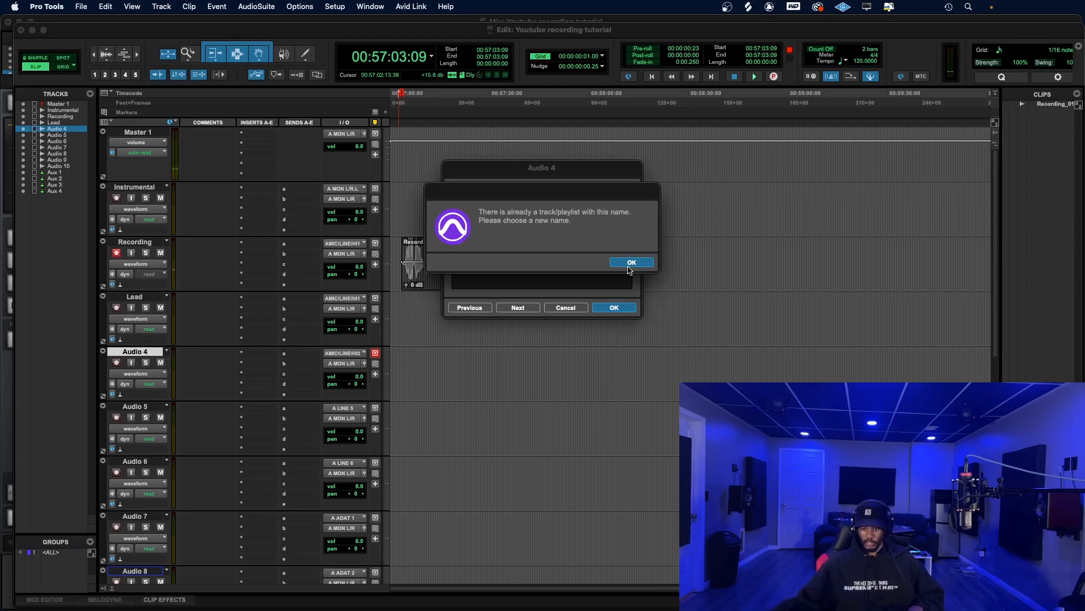
pyautogui.click(629, 263)
pyautogui.click(591, 201)
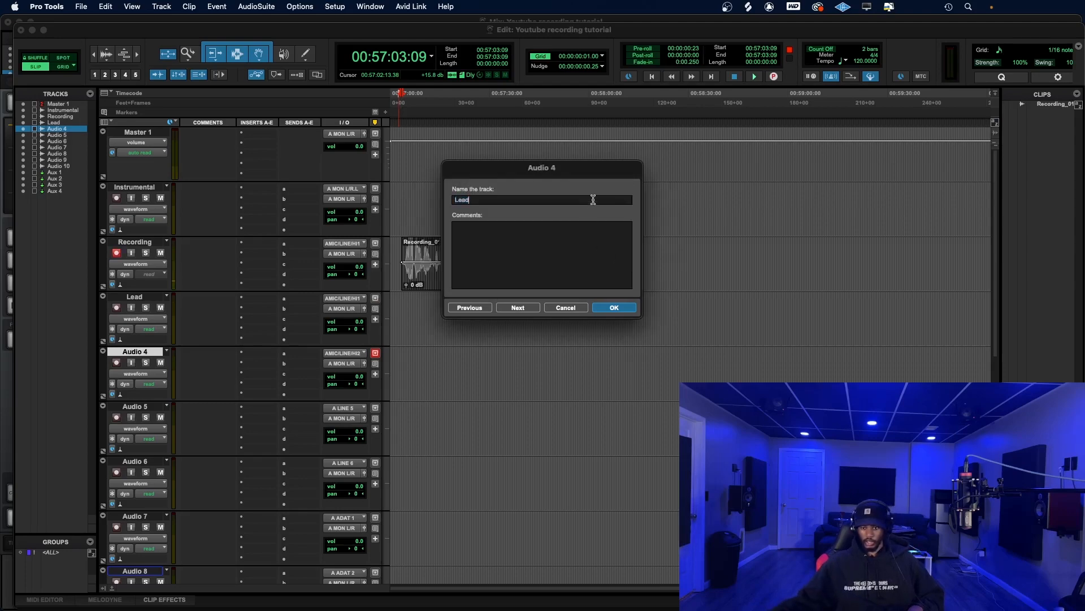
pyautogui.write('2')
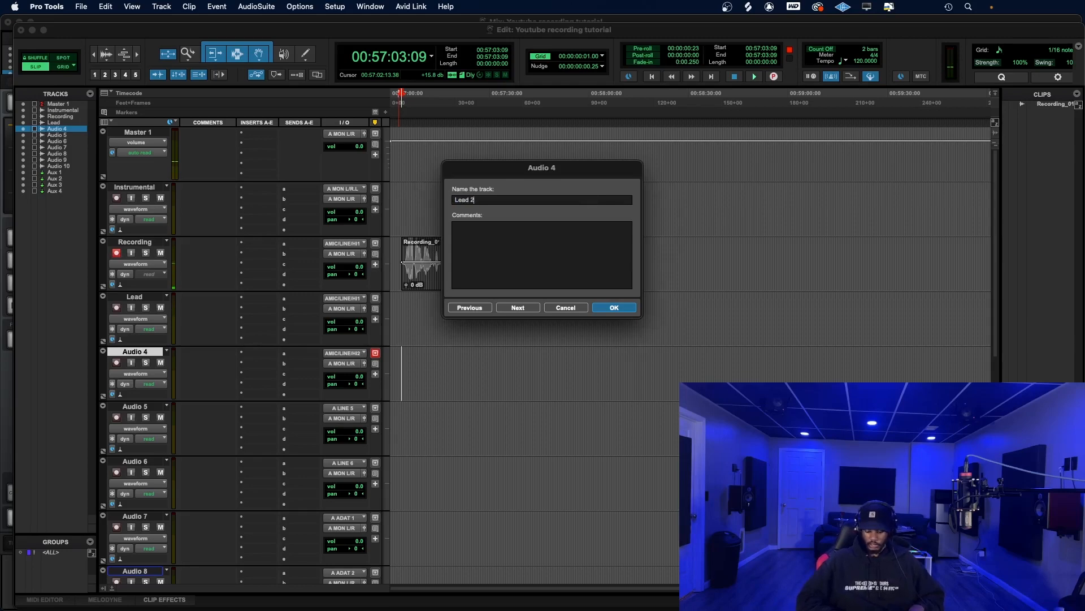
pyautogui.press('Return')
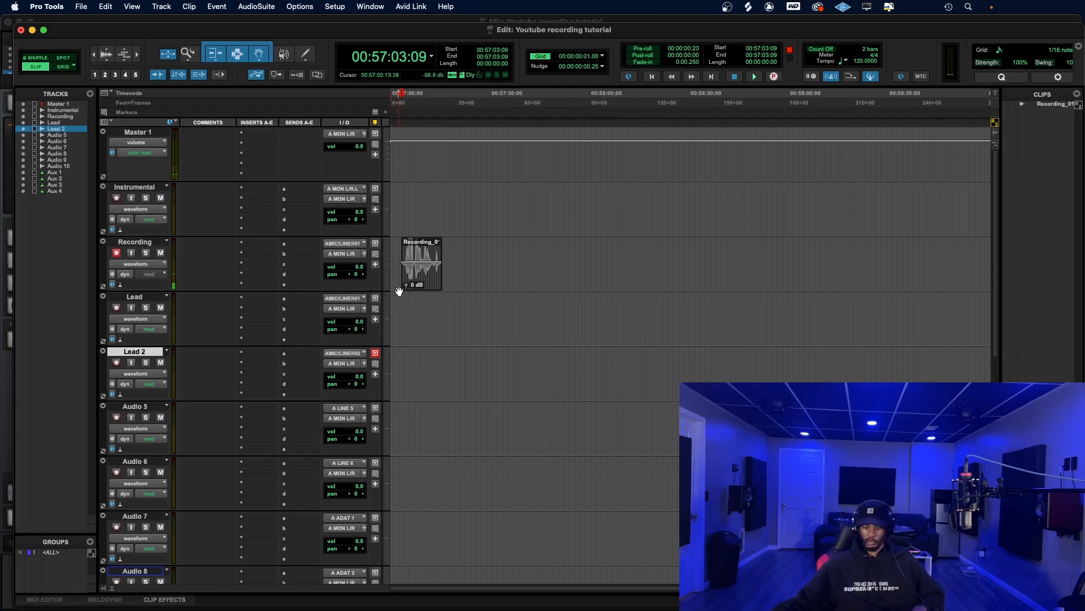
# Move the first take down to the Lead track and record a second take on the Recording track from 00:57:12:10.
pyautogui.click(427, 284)
pyautogui.moveTo(427, 284); pyautogui.dragTo(427, 339)
pyautogui.click(431, 253)
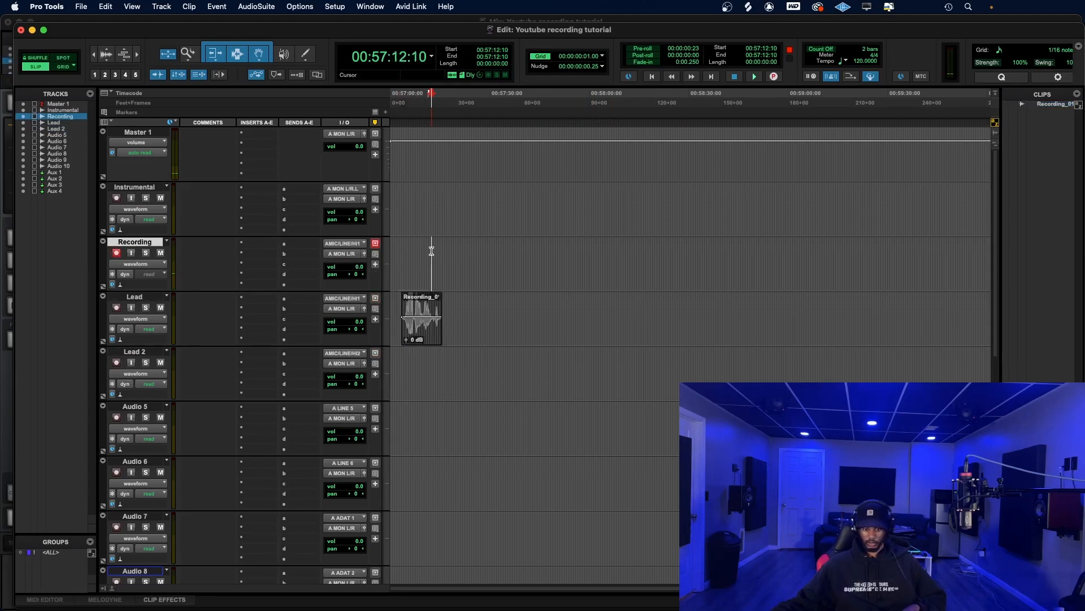
pyautogui.press('super+space')
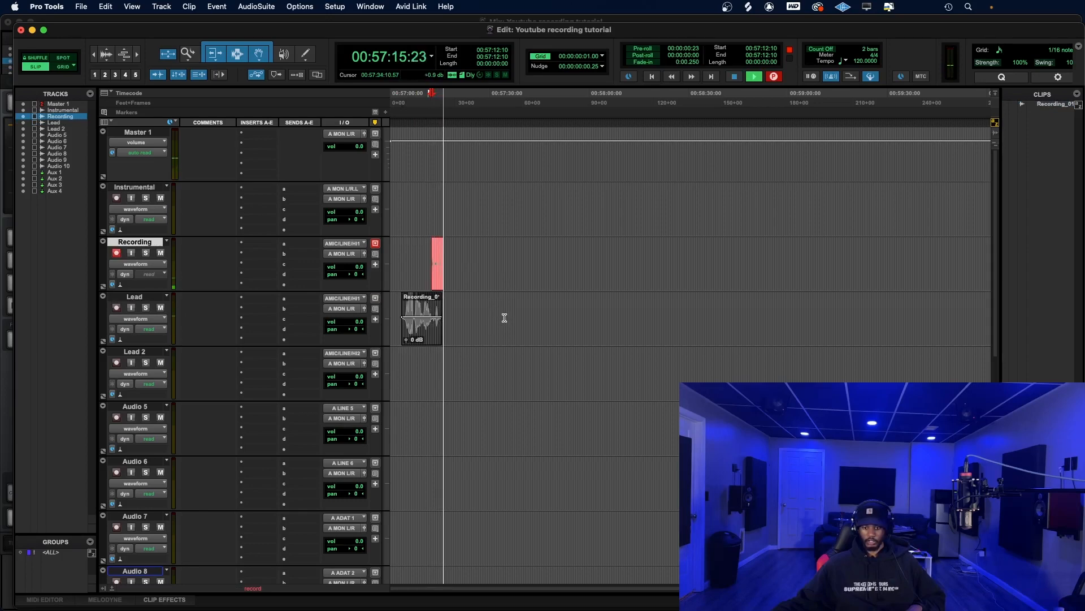
pyautogui.press('space')
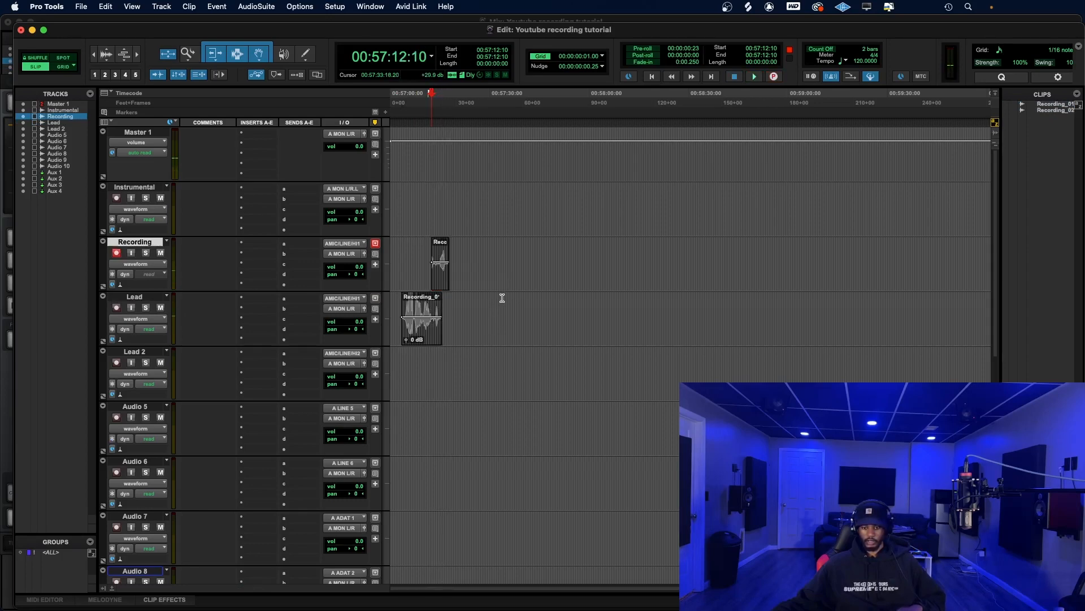
# Move the second take from the Recording track to the Lead 2 track at the same time position.
pyautogui.click(445, 279)
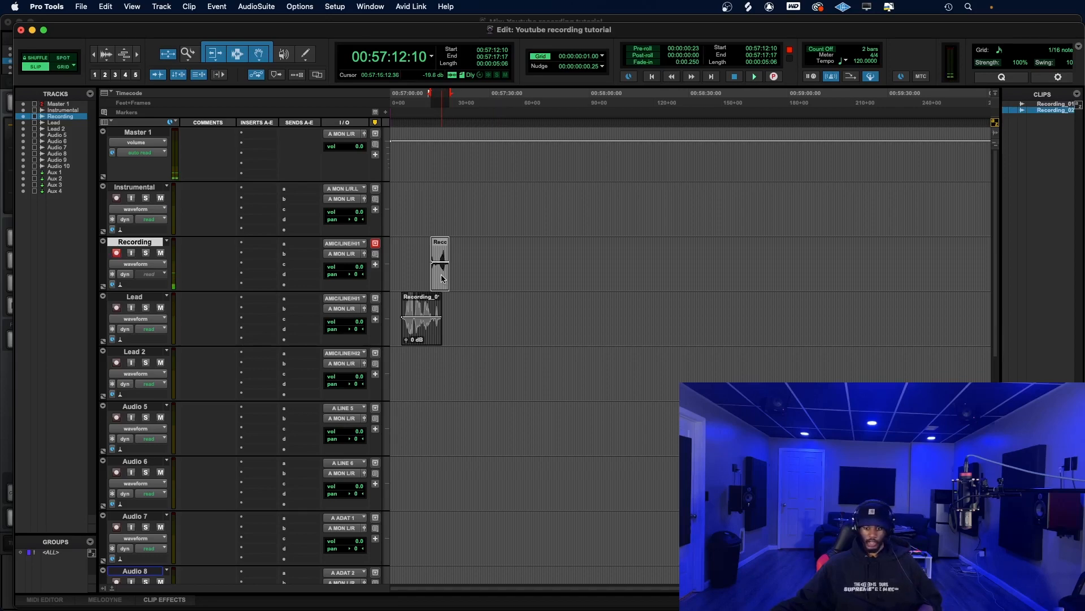
pyautogui.moveTo(442, 279); pyautogui.dragTo(435, 375)
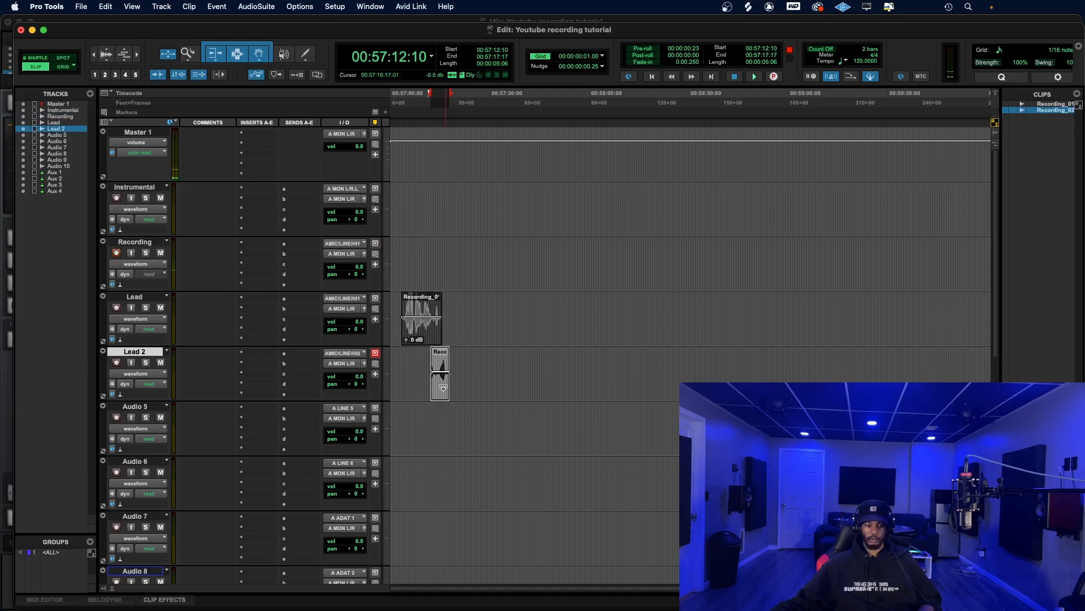
pyautogui.press('space')
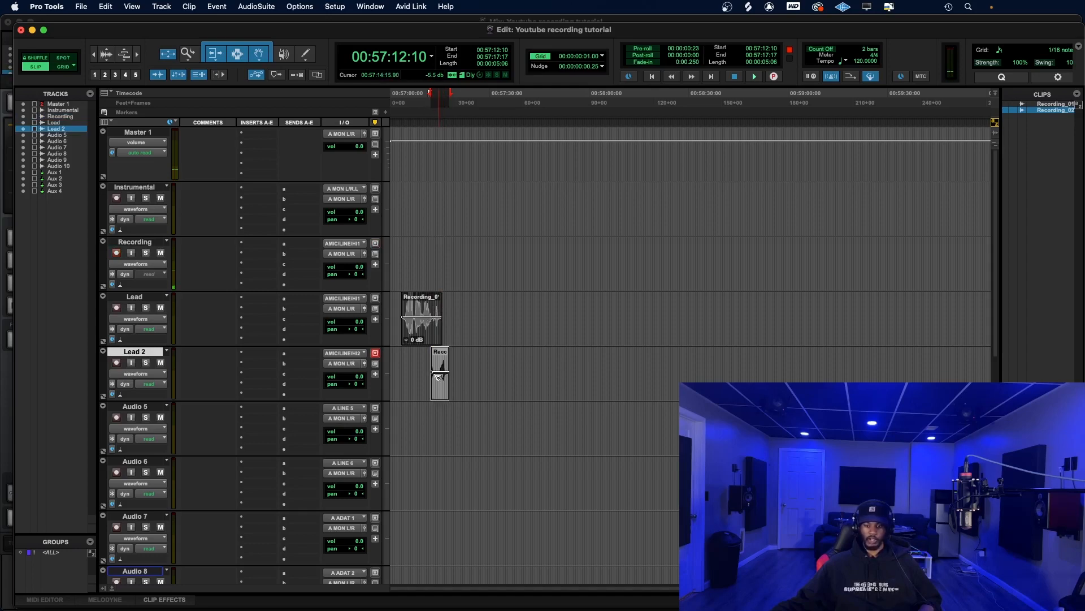
# Record a third take on the Recording track from 00:57:12:10 and place its trimmed end portion right after the first clip on Lead.
pyautogui.click(432, 254)
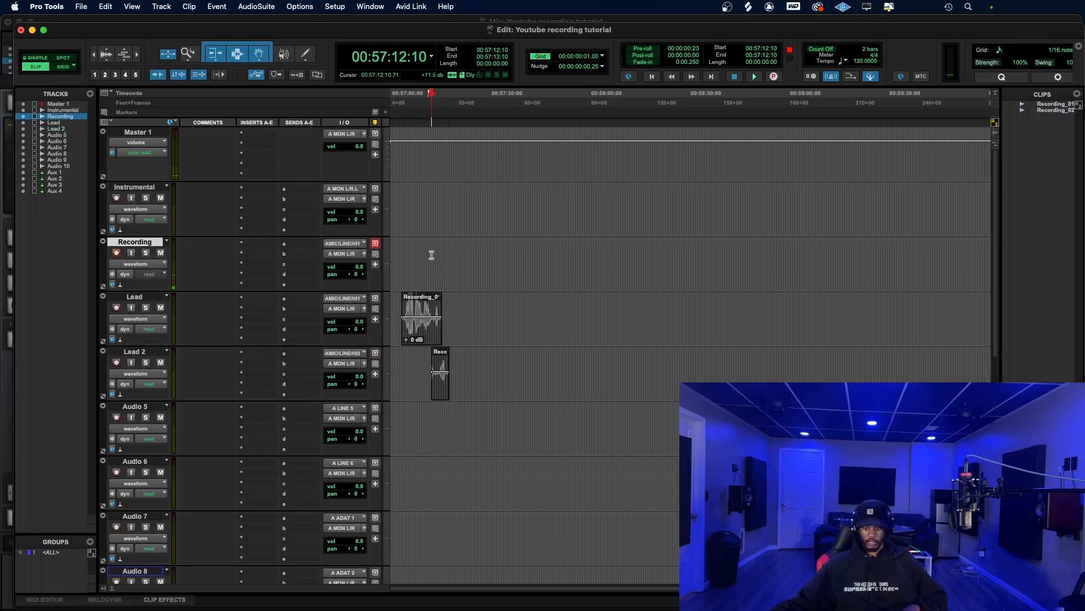
pyautogui.press('super+space')
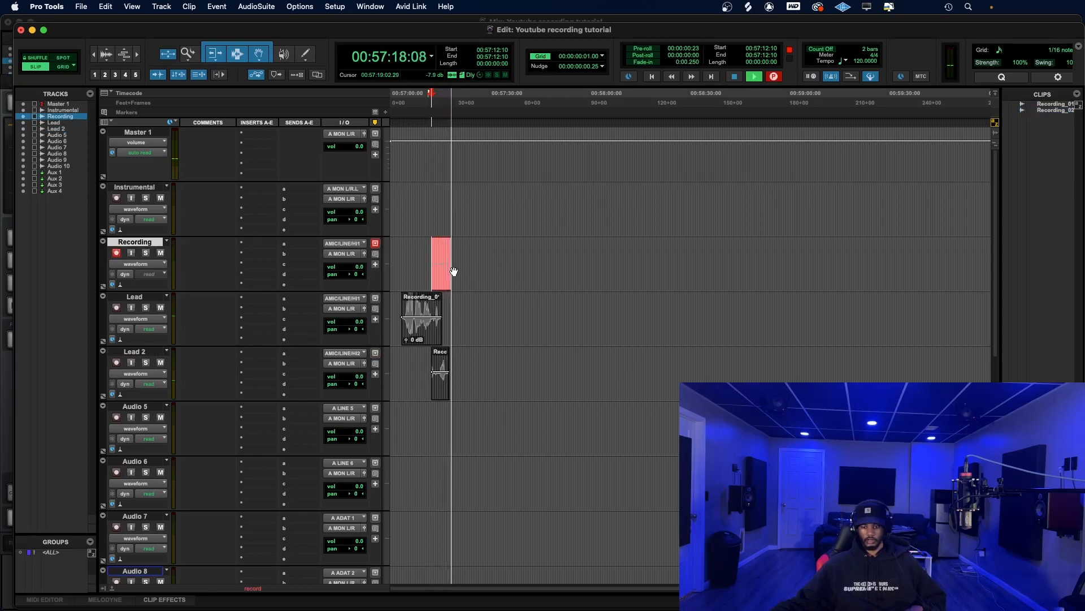
pyautogui.press('space')
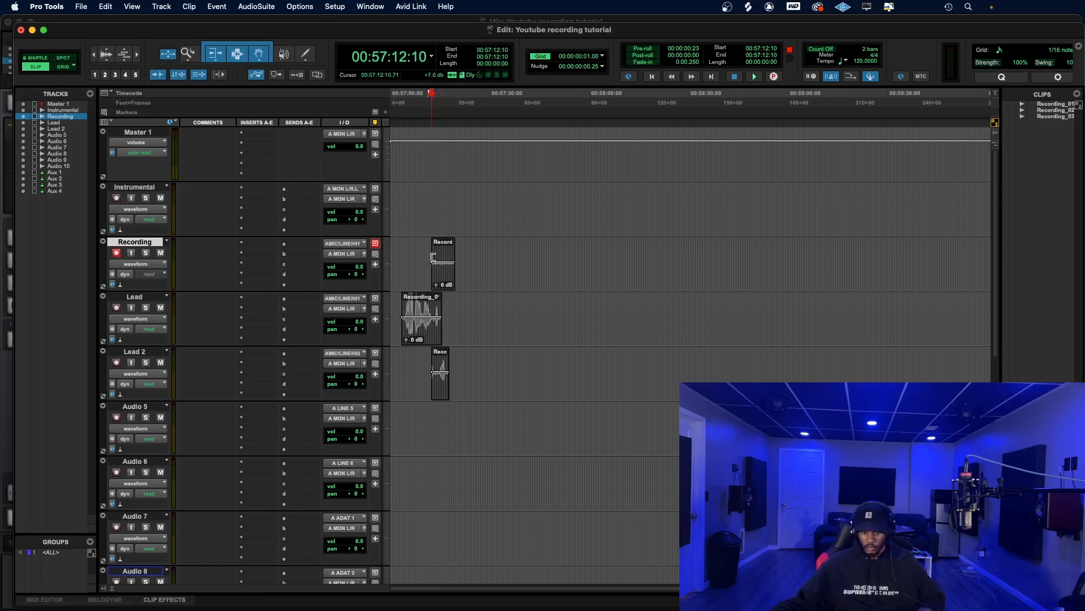
pyautogui.moveTo(434, 258); pyautogui.dragTo(443, 331)
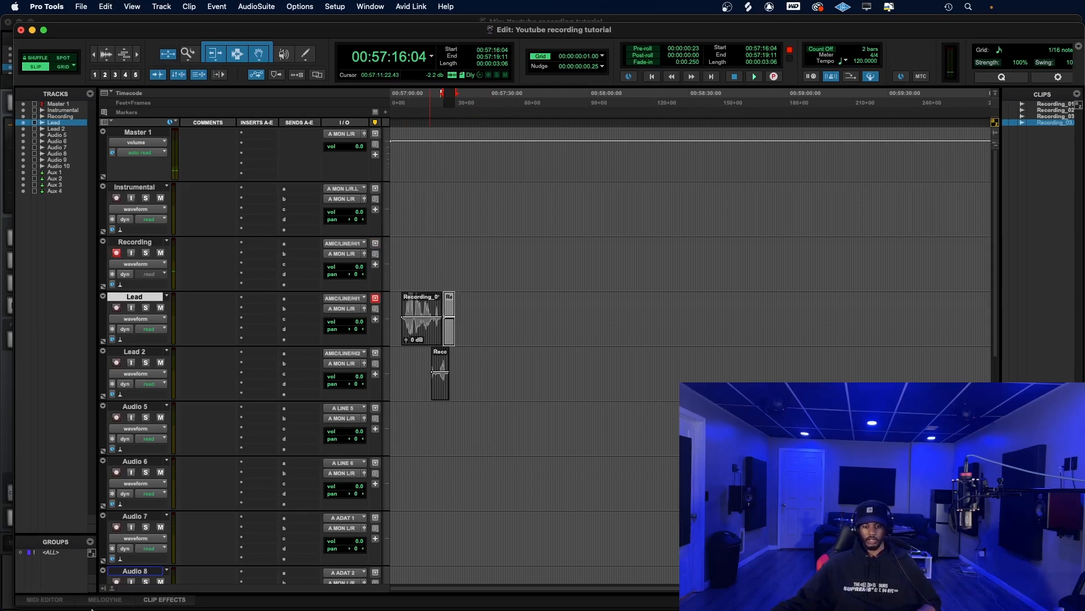
# Switch to Finder and open the 4-5-6-7-5-1 Project folder inside Ableton Projects on the My Passport for Mac drive.
pyautogui.click(95, 601)
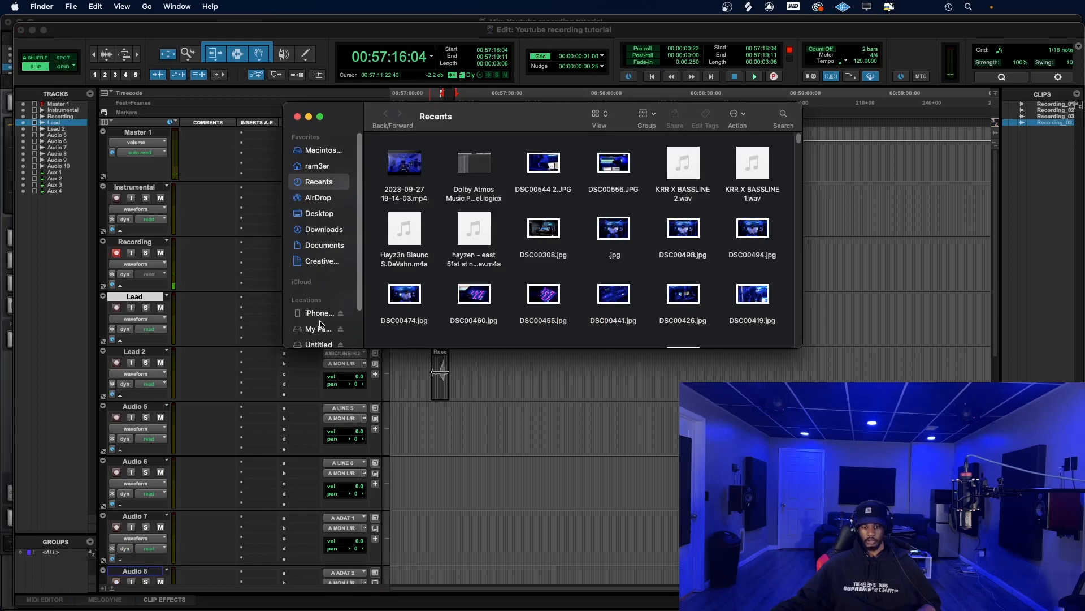
pyautogui.scroll(-3, 321, 313)
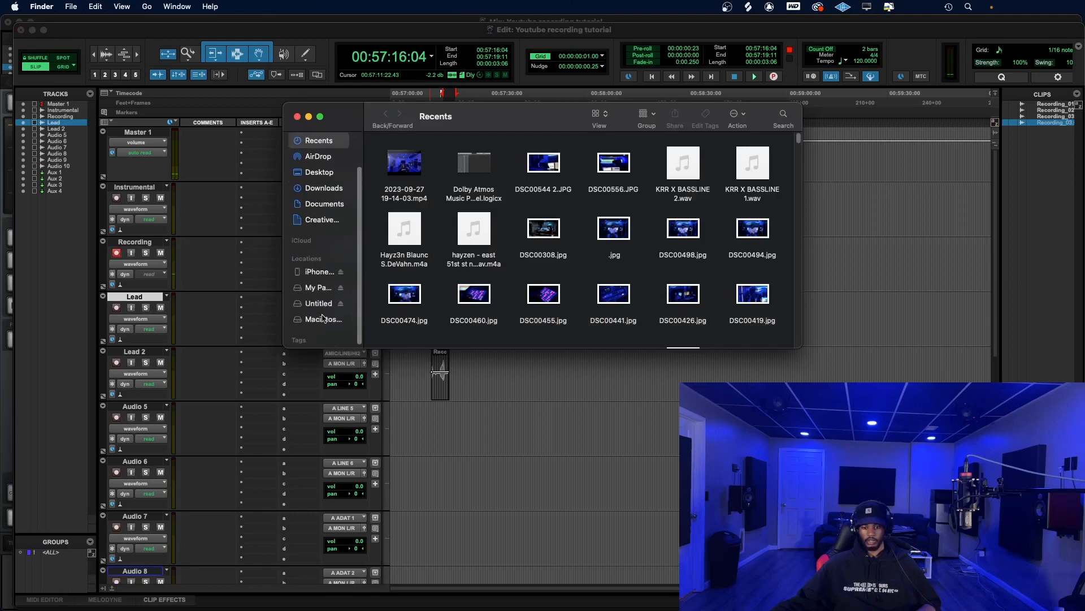
pyautogui.click(323, 318)
pyautogui.click(326, 287)
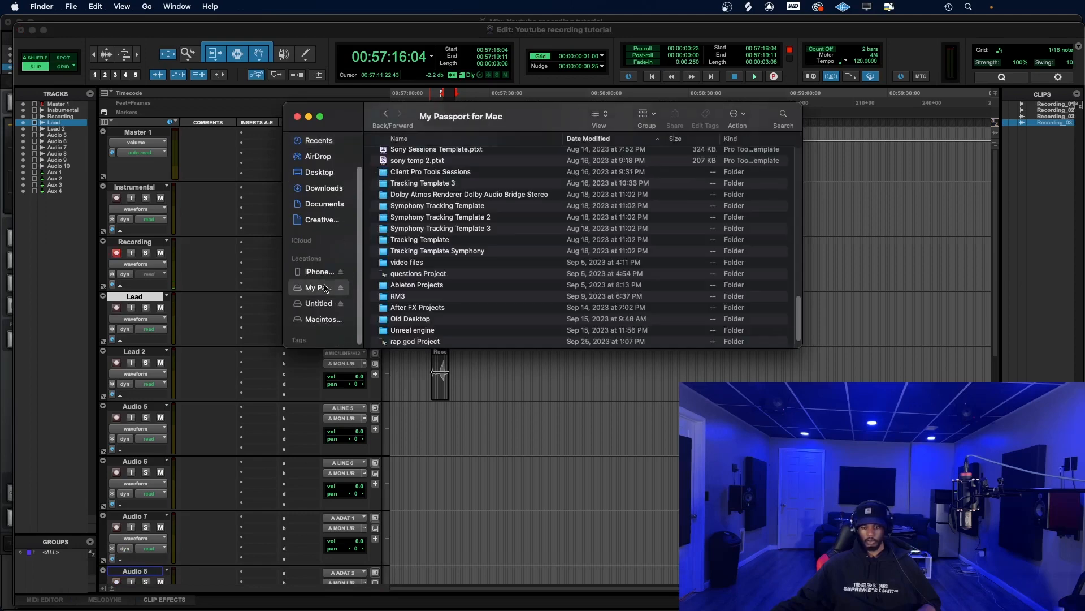
pyautogui.doubleClick(470, 285)
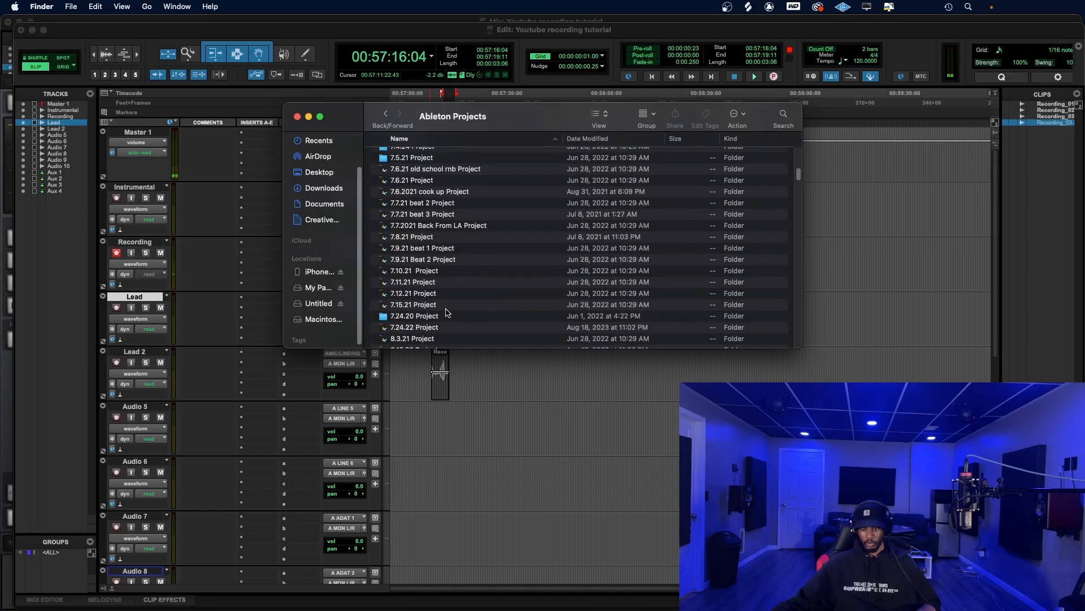
pyautogui.scroll(10, 447, 311)
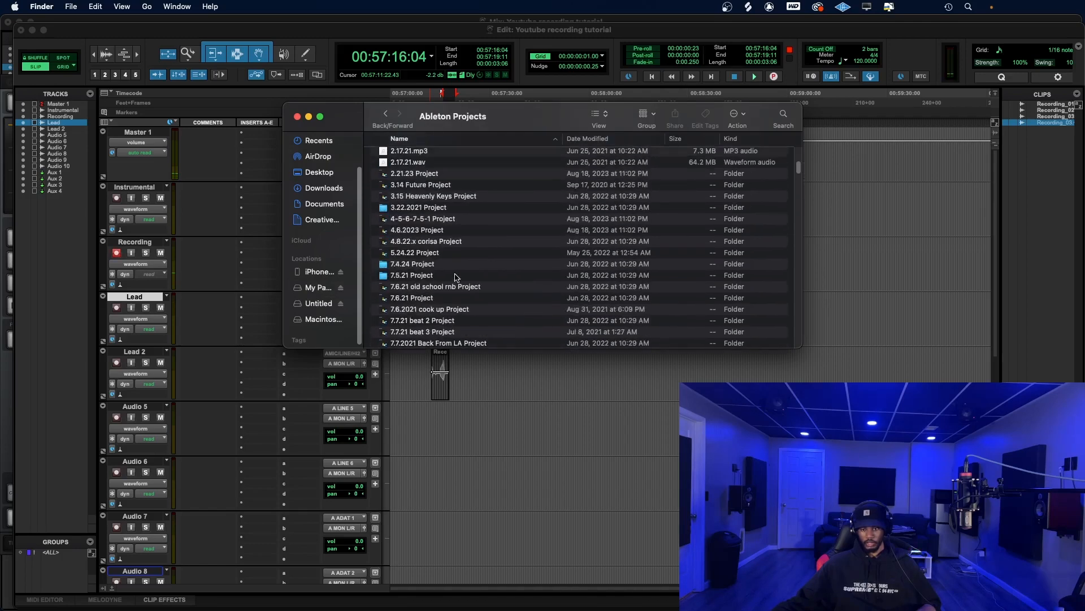
pyautogui.doubleClick(443, 219)
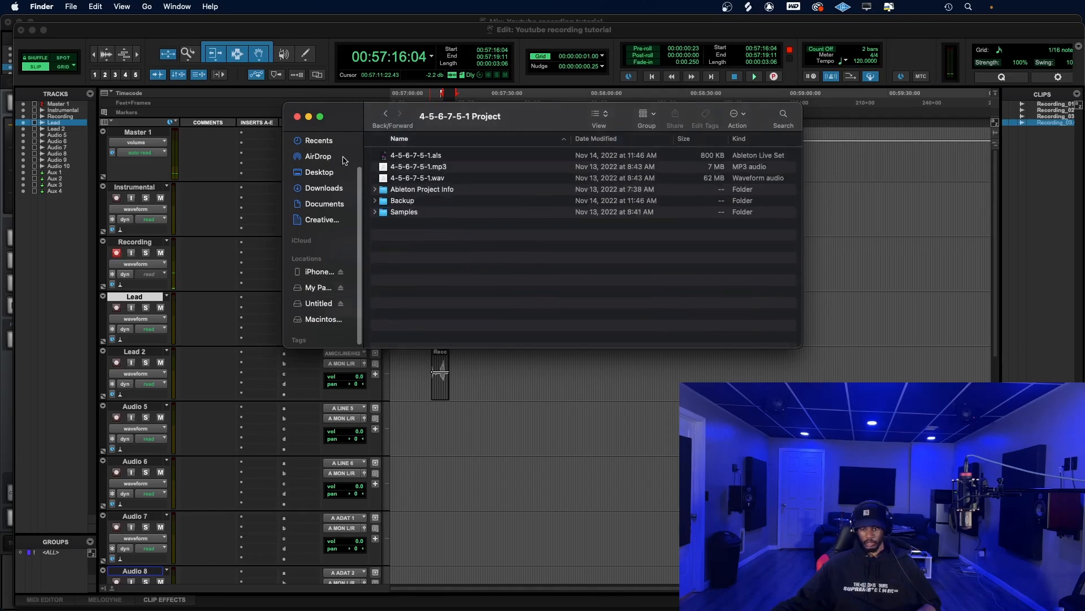
# Move the Finder window clear of the upper tracks and try to import 4-5-6-7-5-1.wav onto the Instrumental track.
pyautogui.moveTo(341, 129); pyautogui.dragTo(502, 352)
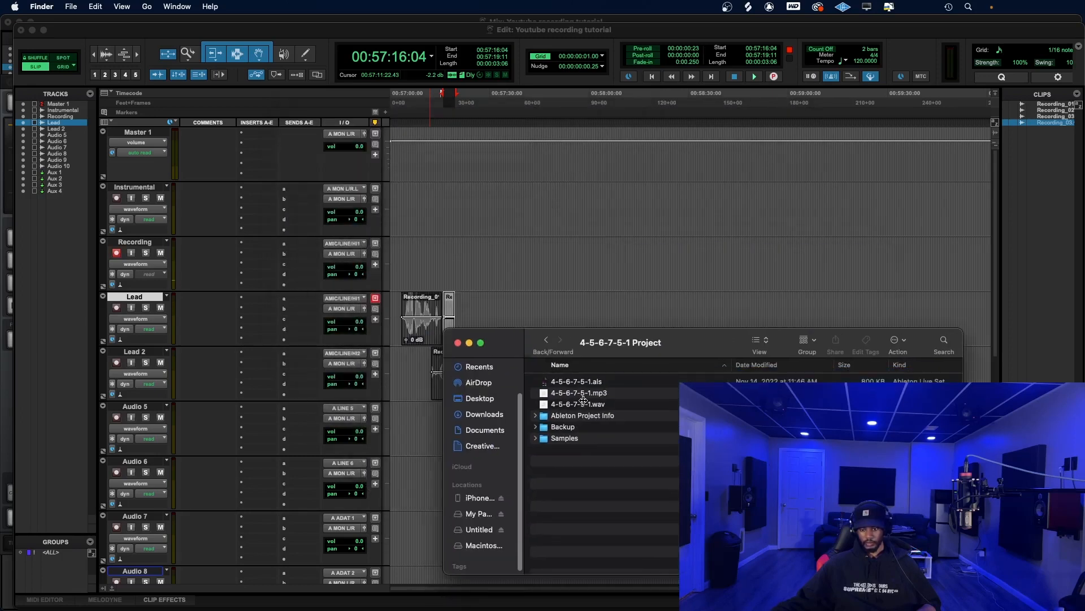
pyautogui.moveTo(584, 401); pyautogui.dragTo(511, 227)
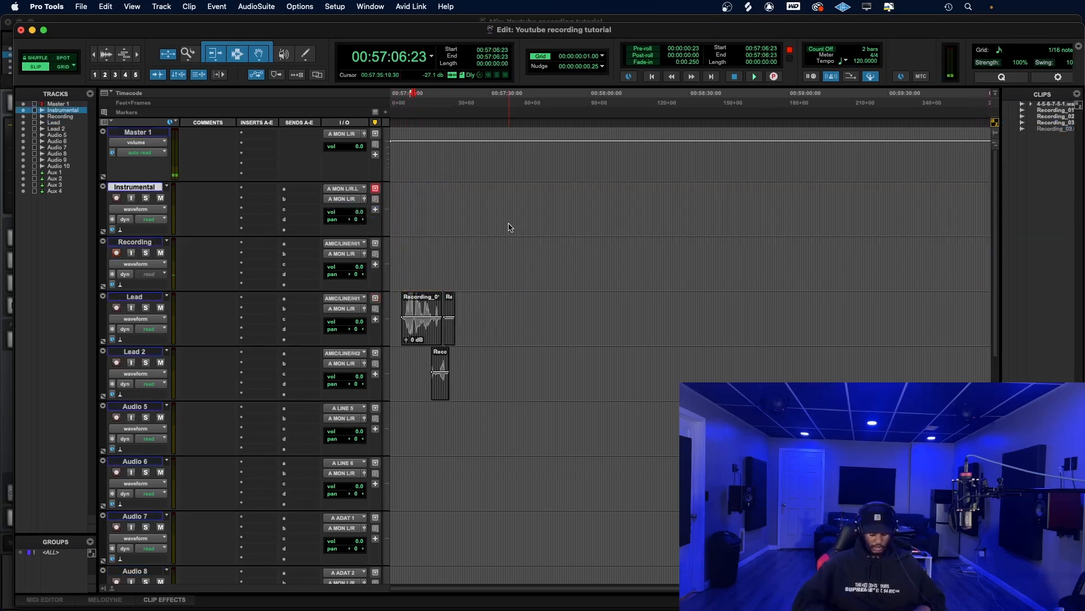
# Create one new stereo audio track named Beat below the Instrumental track.
pyautogui.press('super+shift+n')
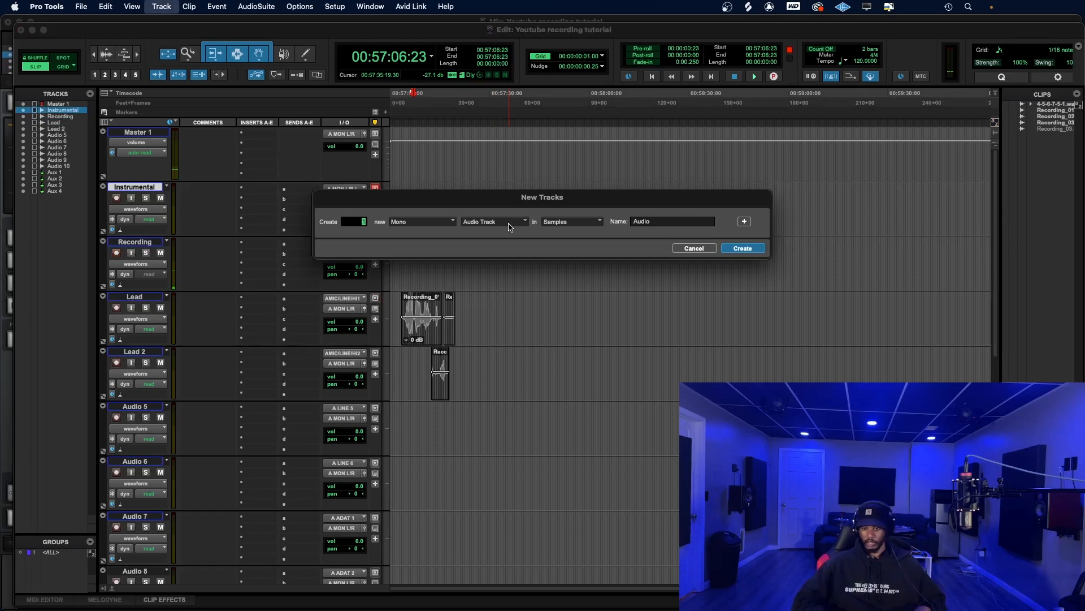
pyautogui.click(437, 222)
pyautogui.click(439, 234)
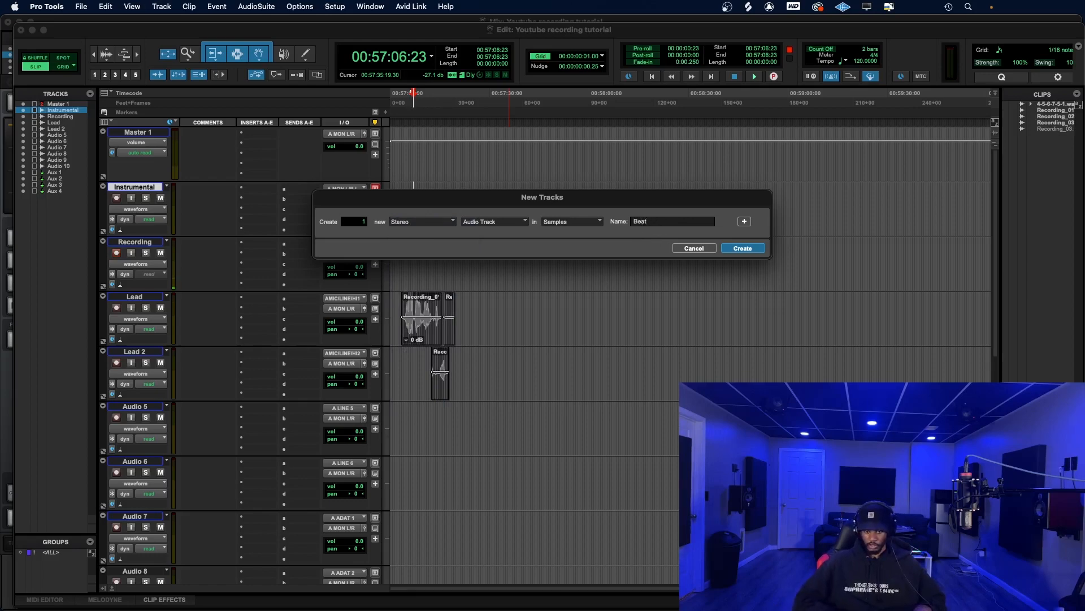
pyautogui.press('Return')
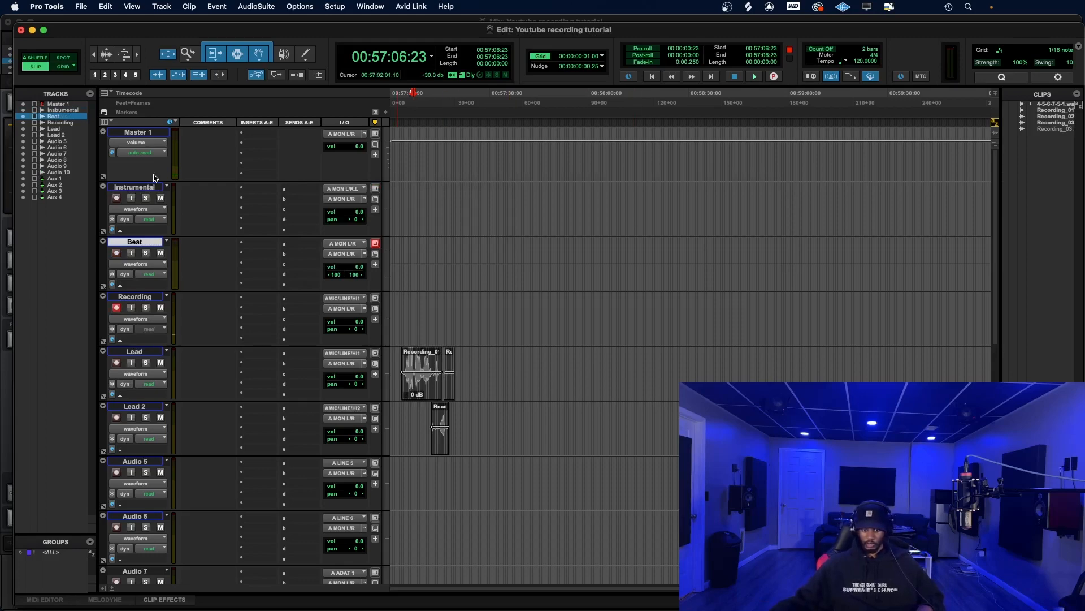
# Delete the Instrumental track.
pyautogui.rightClick(139, 190)
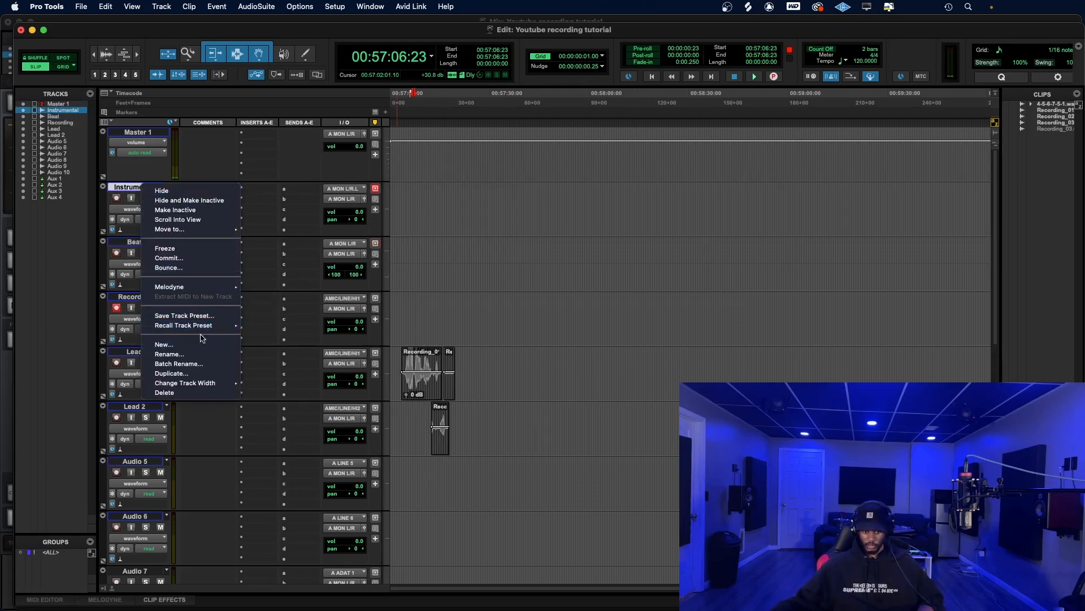
pyautogui.click(184, 391)
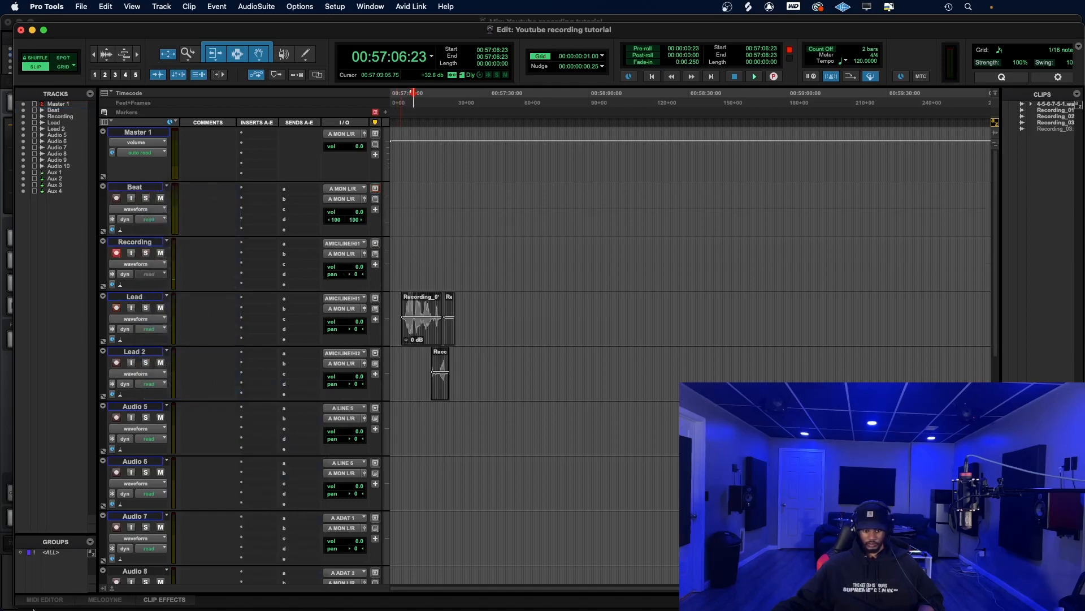
# Bring 4-5-6-7-5-1.wav from Finder onto the Beat track and move its clip to the session start at 00:57:00:00.
pyautogui.click(87, 586)
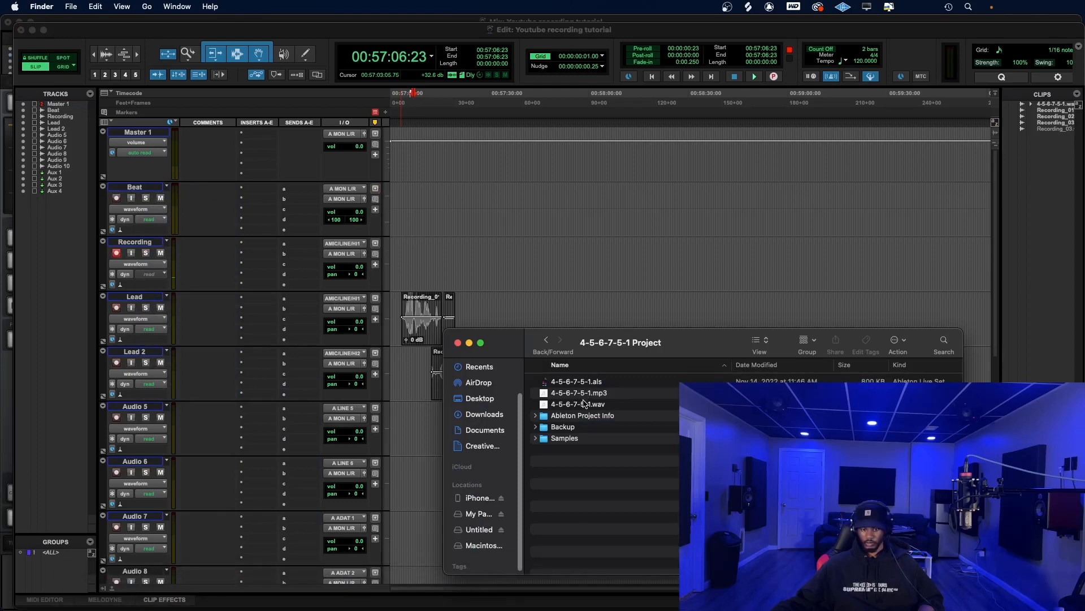
pyautogui.moveTo(585, 404); pyautogui.dragTo(440, 209)
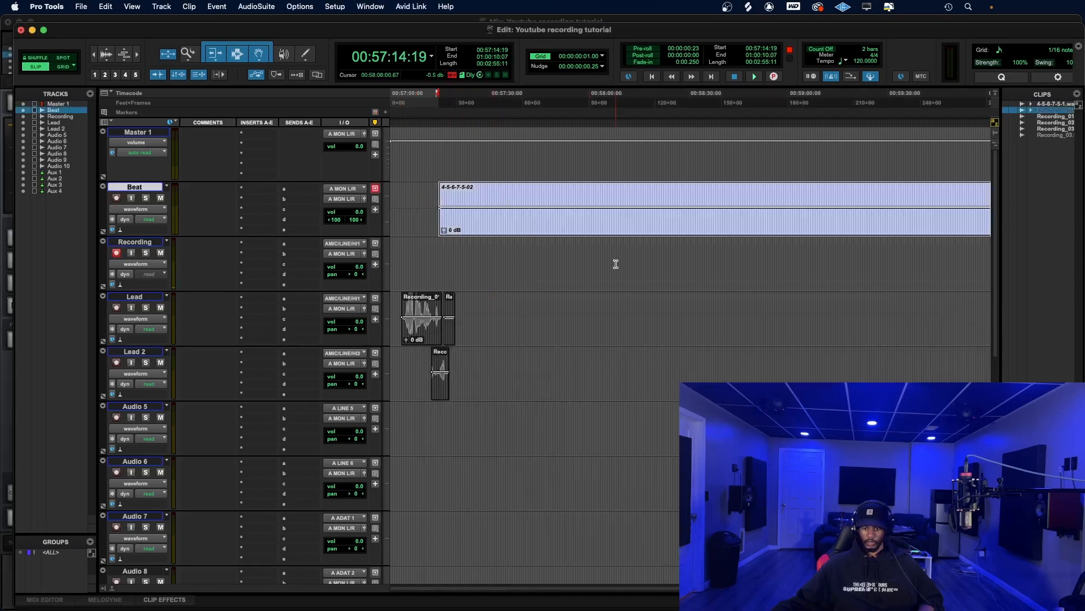
pyautogui.moveTo(616, 233); pyautogui.dragTo(533, 233)
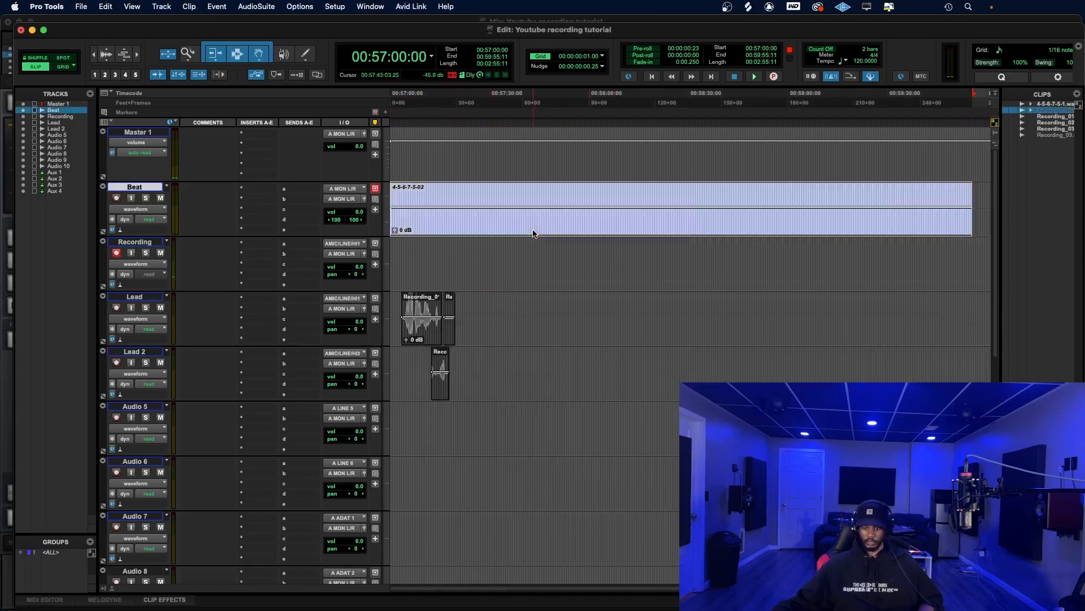
# Open the Import Audio dialog, browse to the My Passport for Mac drive and show its items as a list.
pyautogui.click(82, 7)
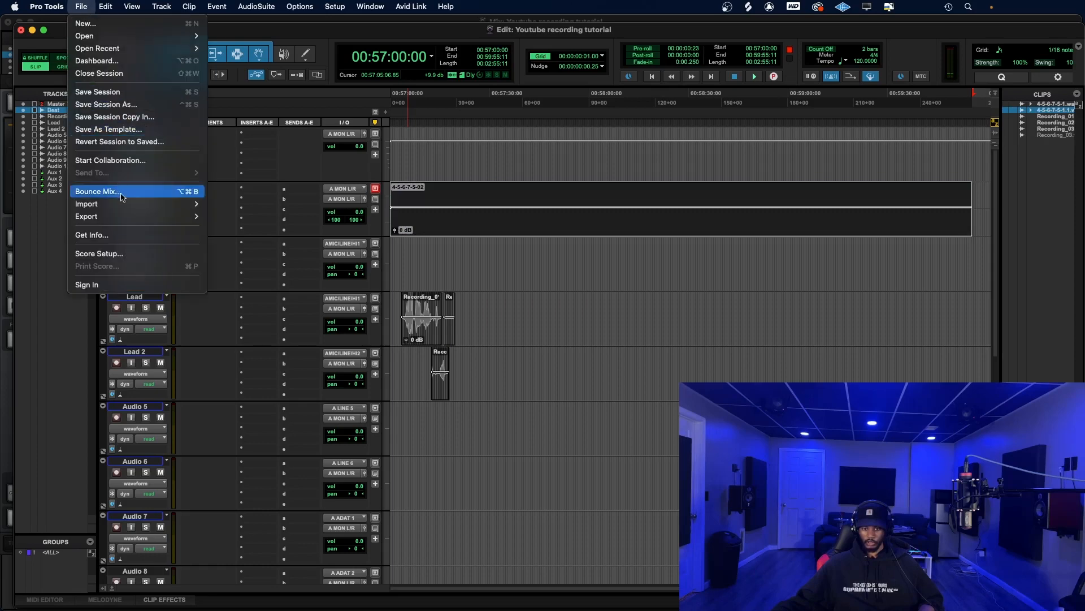
pyautogui.moveTo(125, 204)
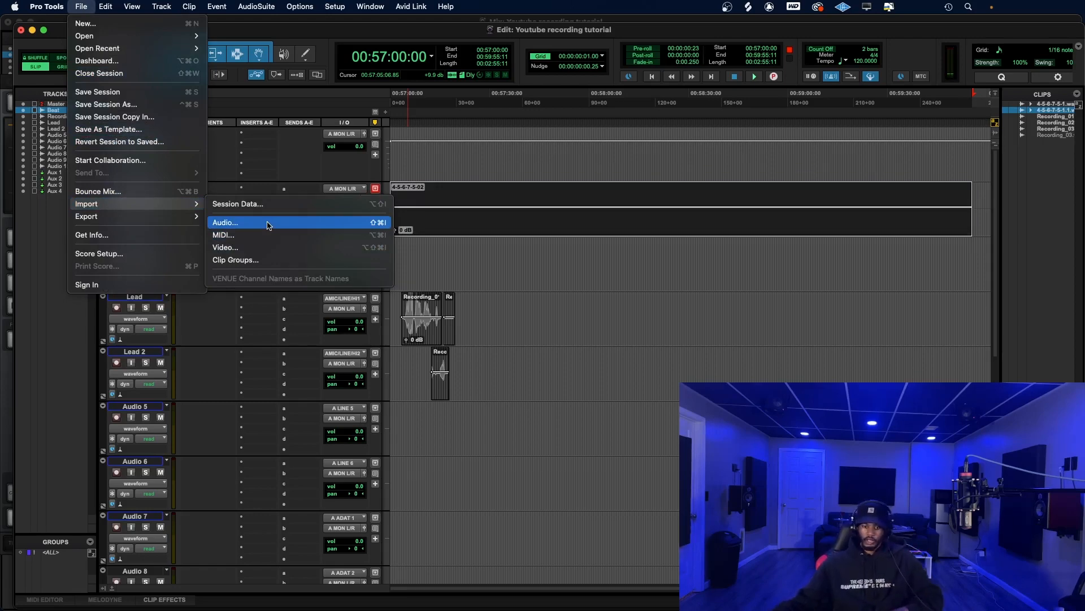
pyautogui.click(346, 223)
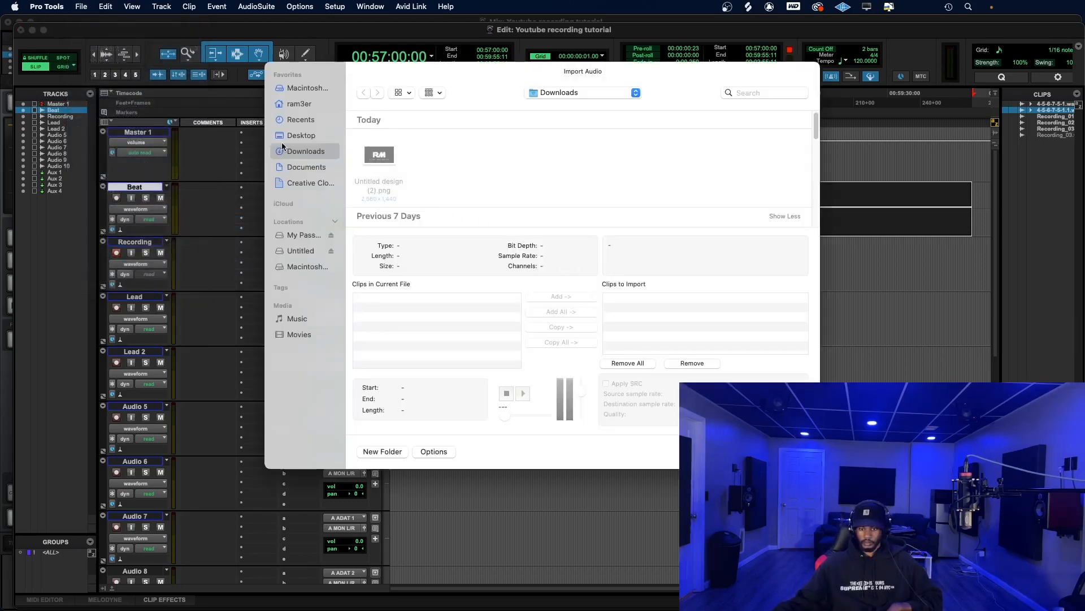
pyautogui.click(299, 237)
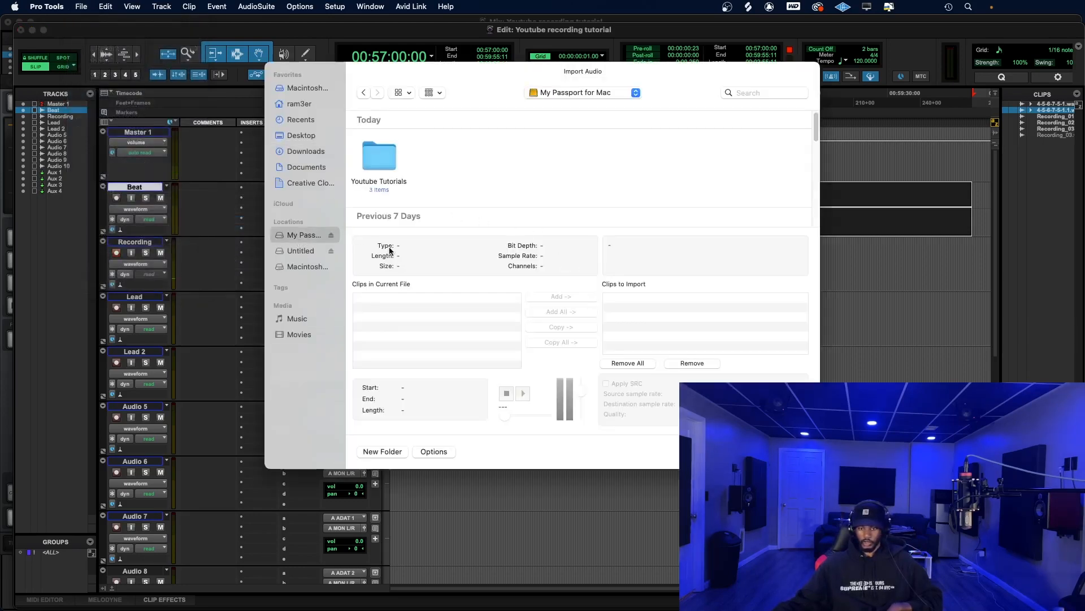
pyautogui.scroll(-8, 430, 197)
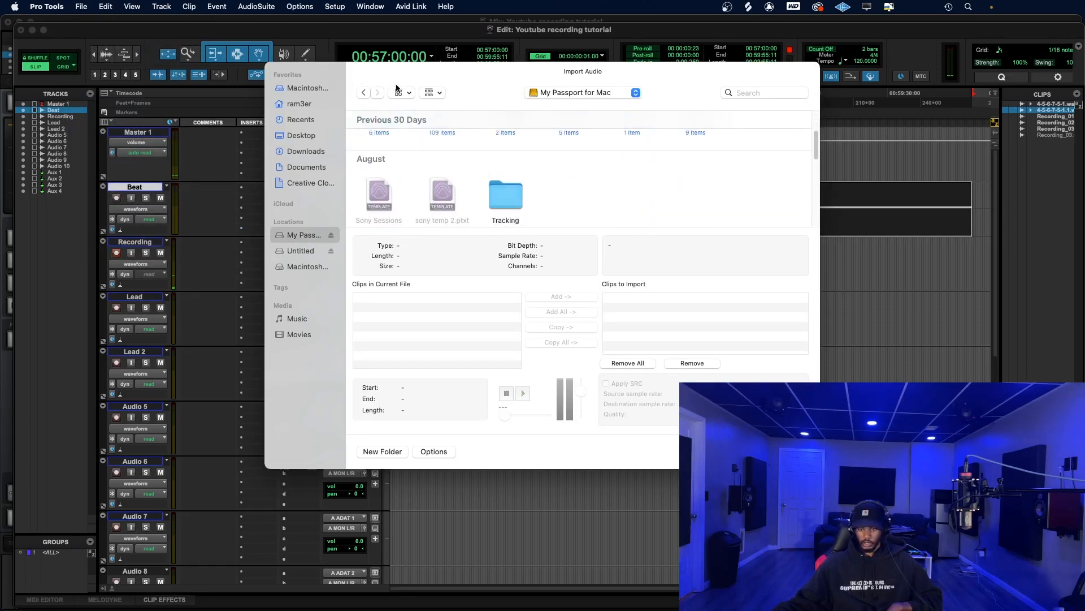
pyautogui.click(440, 93)
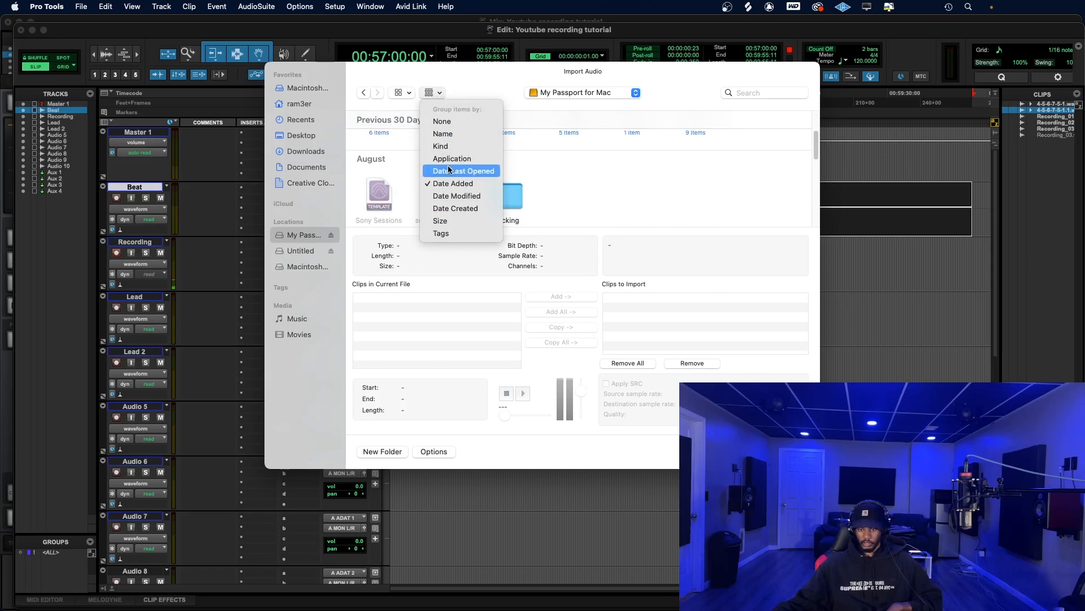
pyautogui.click(409, 94)
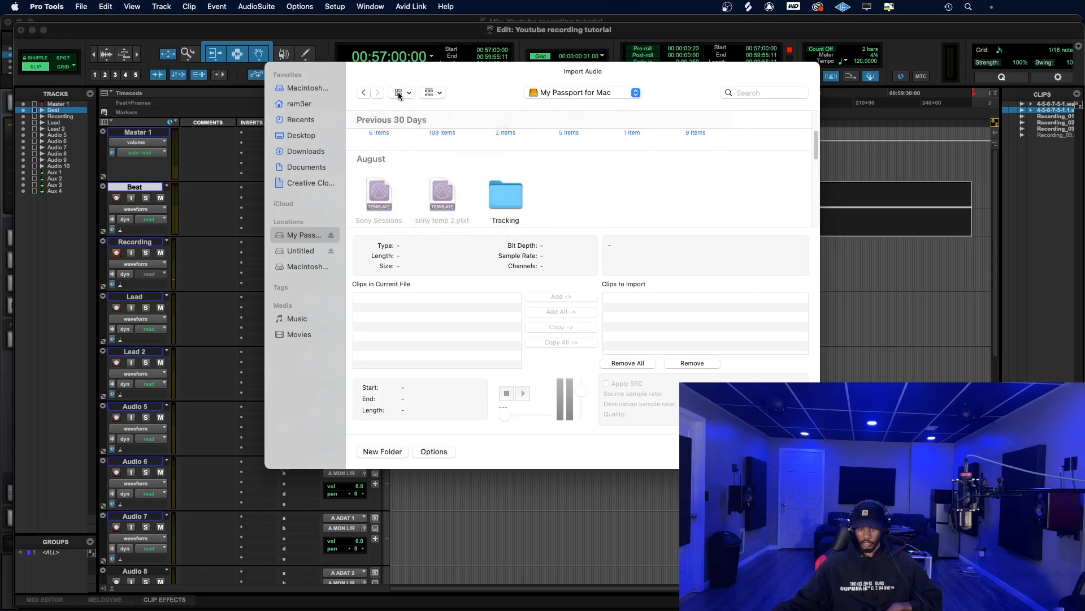
pyautogui.click(398, 91)
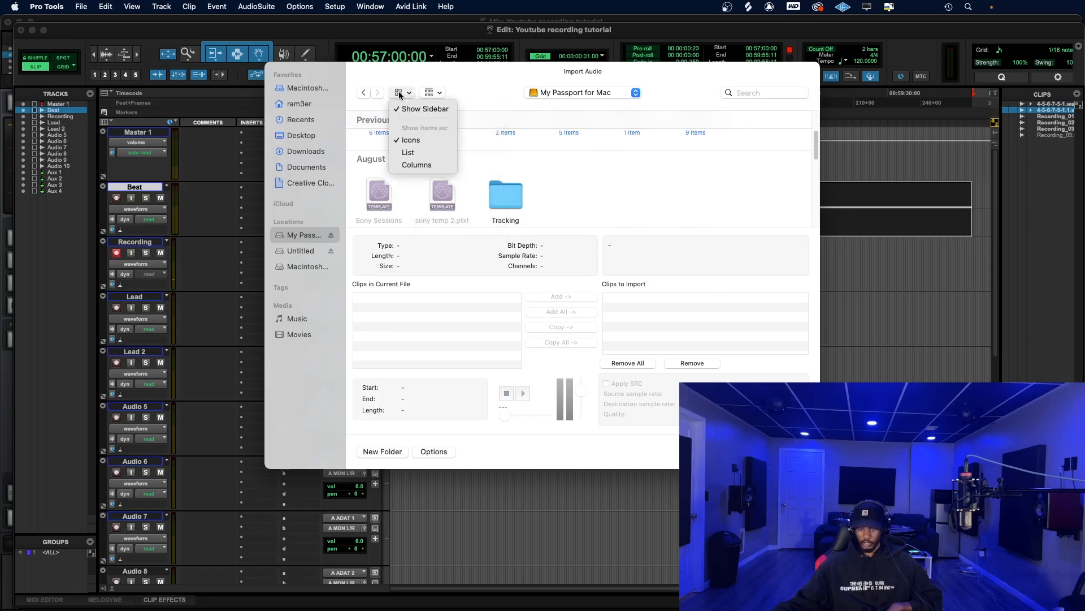
pyautogui.click(401, 151)
pyautogui.scroll(3, 405, 175)
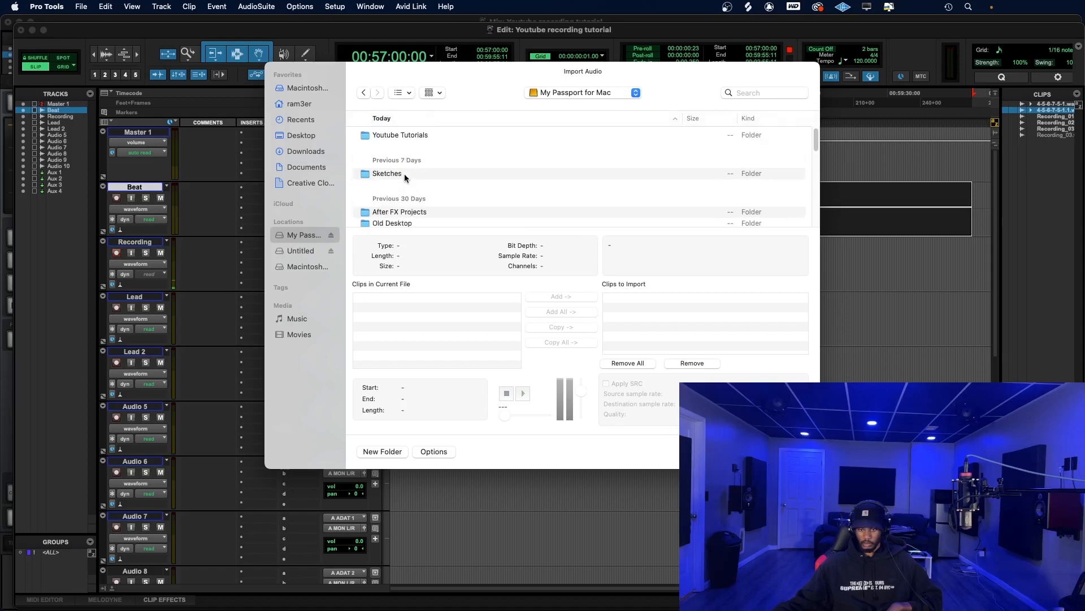
pyautogui.scroll(-10, 405, 174)
# Select the tagged "Left On Read" WAV in Ableton Projects' 7.9.21 beat 1 Project folder for import, and cancel the dialog.
pyautogui.click(411, 187)
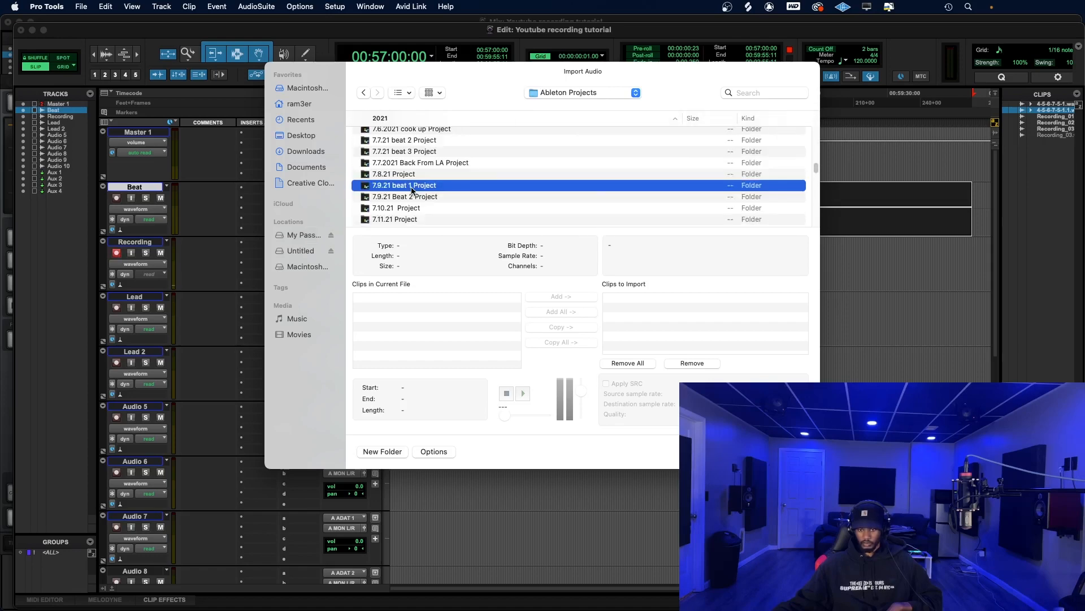
pyautogui.doubleClick(412, 189)
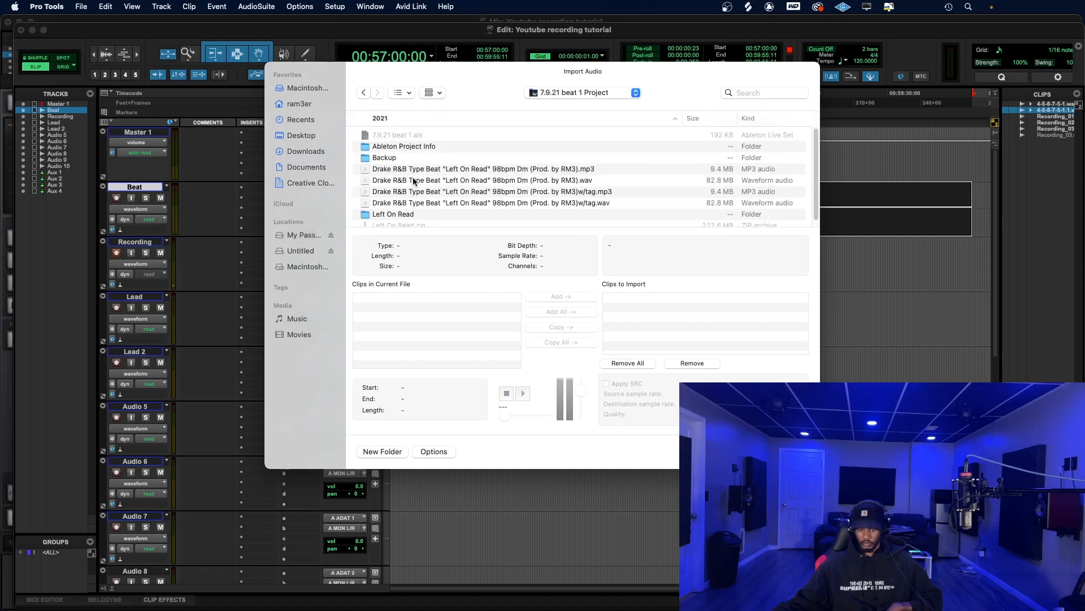
pyautogui.scroll(-1, 467, 193)
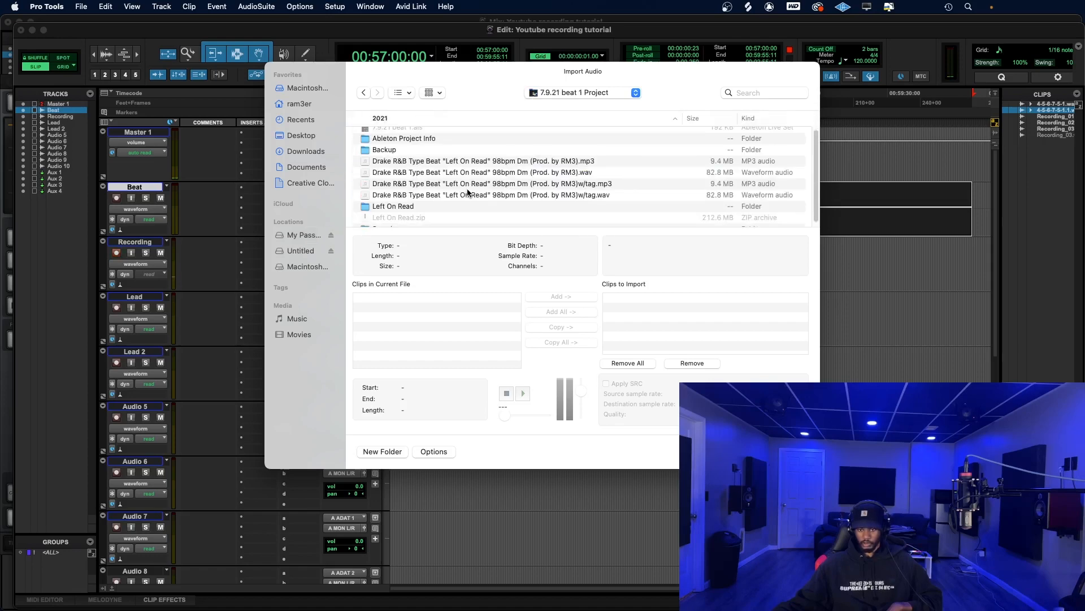
pyautogui.click(467, 194)
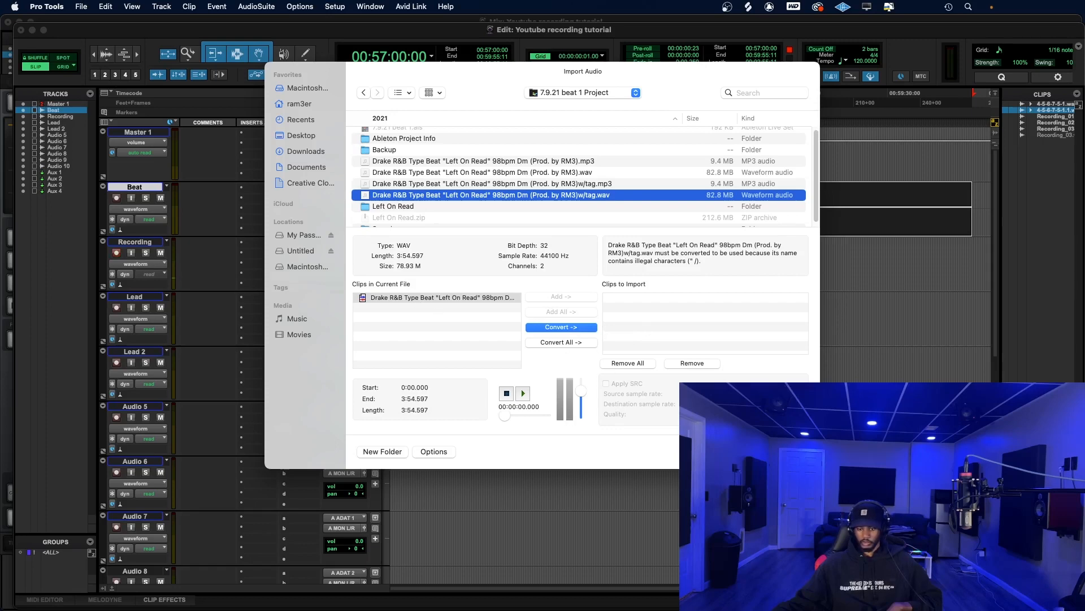
pyautogui.press('Escape')
# Play the session briefly from about 00:57:21, stop, and place the cursor at about 00:57:07 on the Recording track.
pyautogui.click(462, 231)
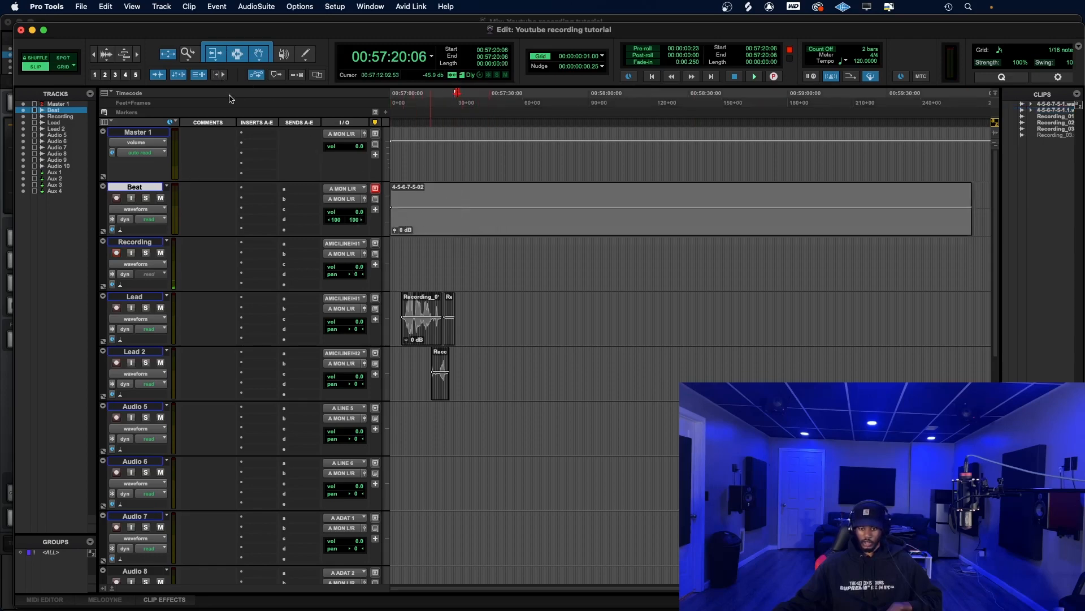
pyautogui.click(461, 261)
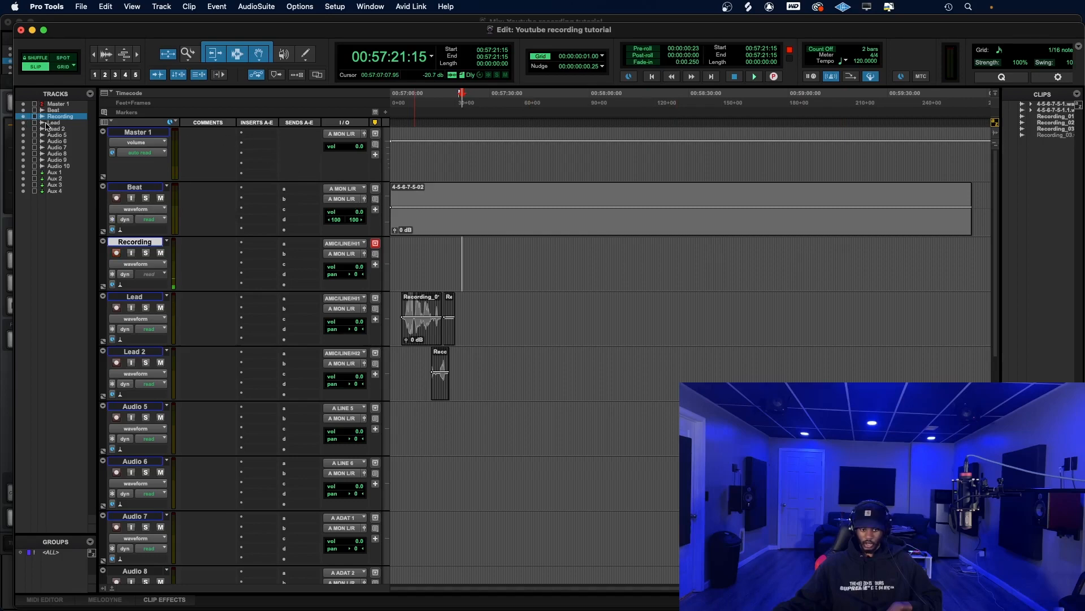
pyautogui.press('space')
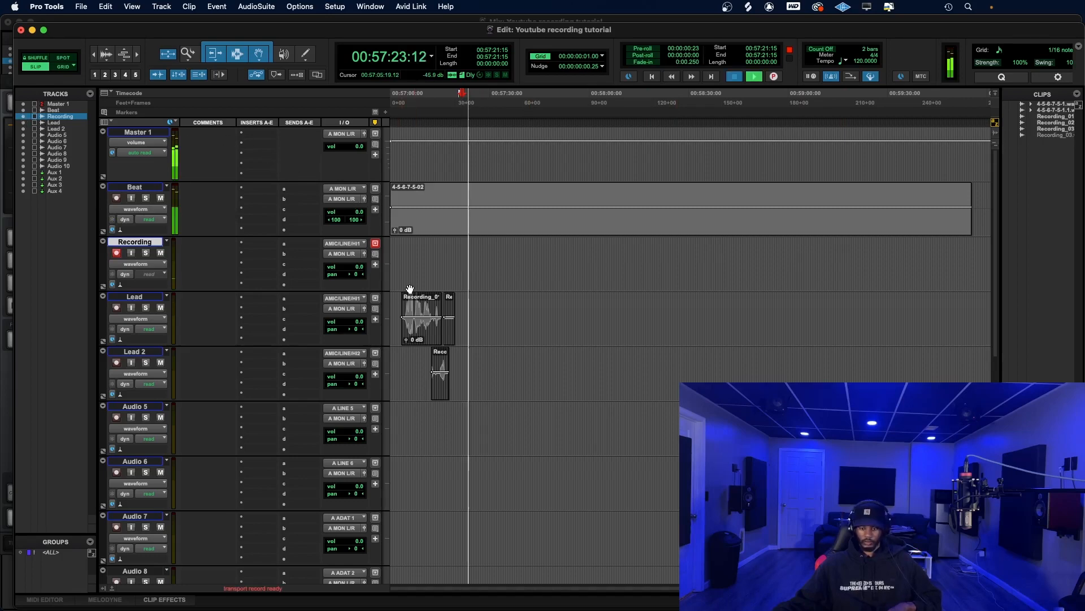
pyautogui.press('space')
pyautogui.click(416, 250)
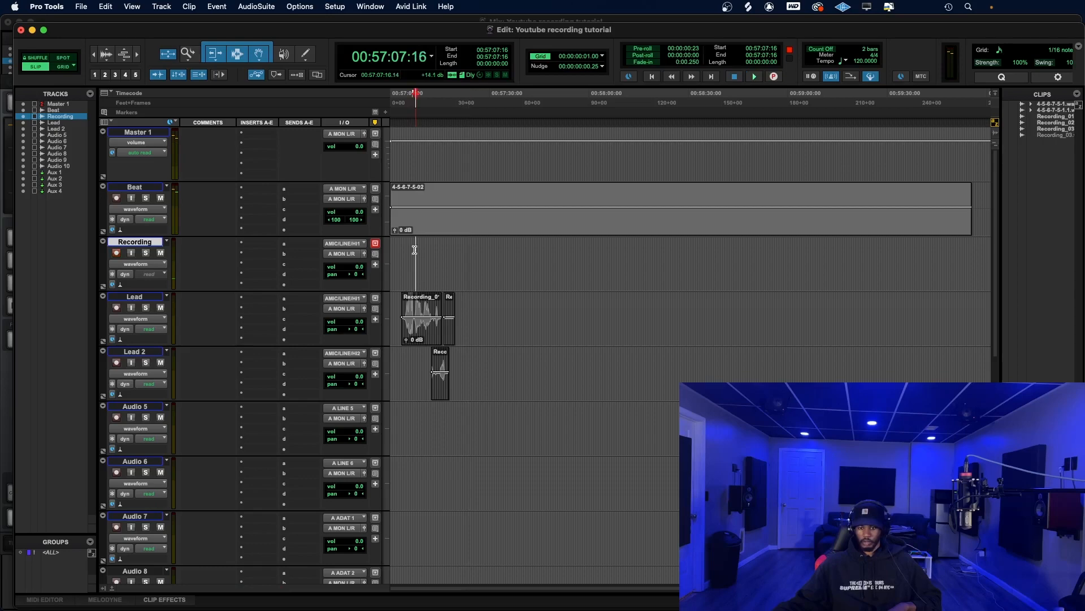
# Adjust the audio waveform height zoom, reducing it until the Beat waveform is readable and raising it slightly again.
pyautogui.click(104, 60)
pyautogui.click(105, 60)
pyautogui.click(105, 60)
pyautogui.click(104, 59)
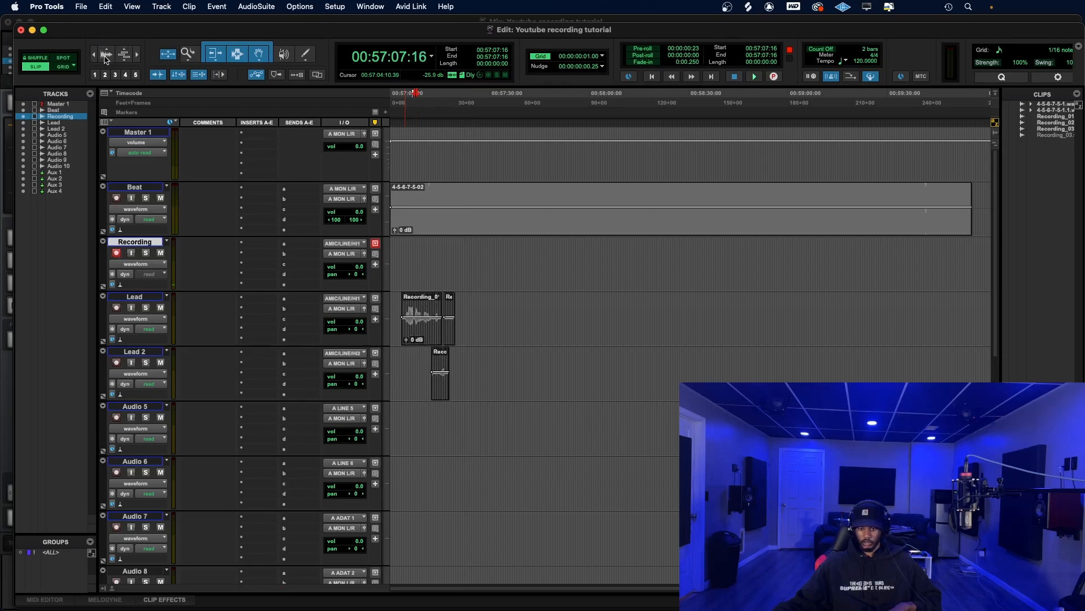
pyautogui.click(104, 60)
pyautogui.click(104, 60)
pyautogui.click(104, 59)
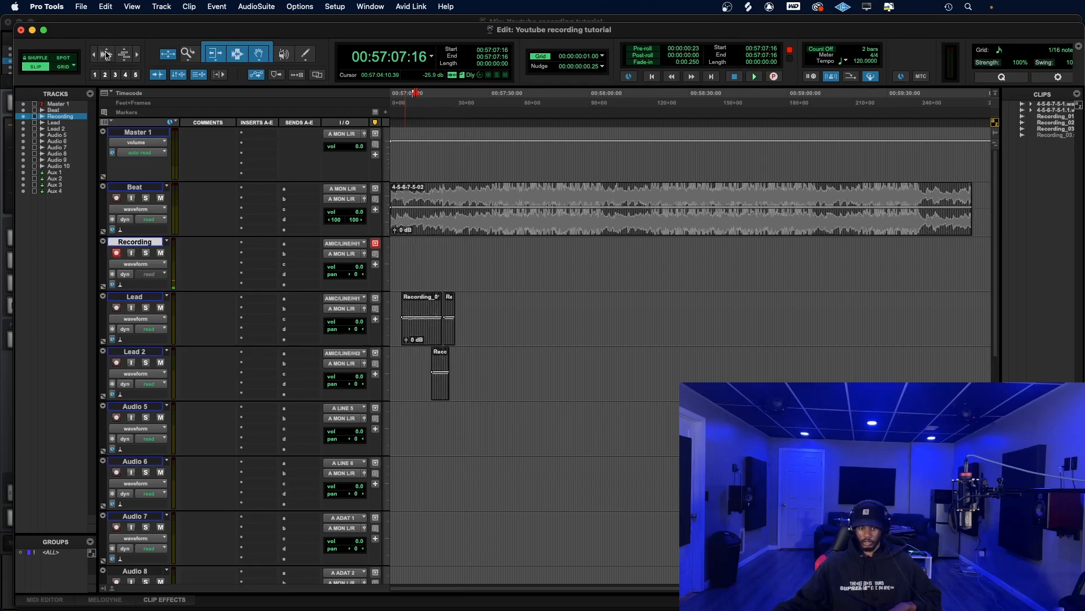
pyautogui.click(106, 55)
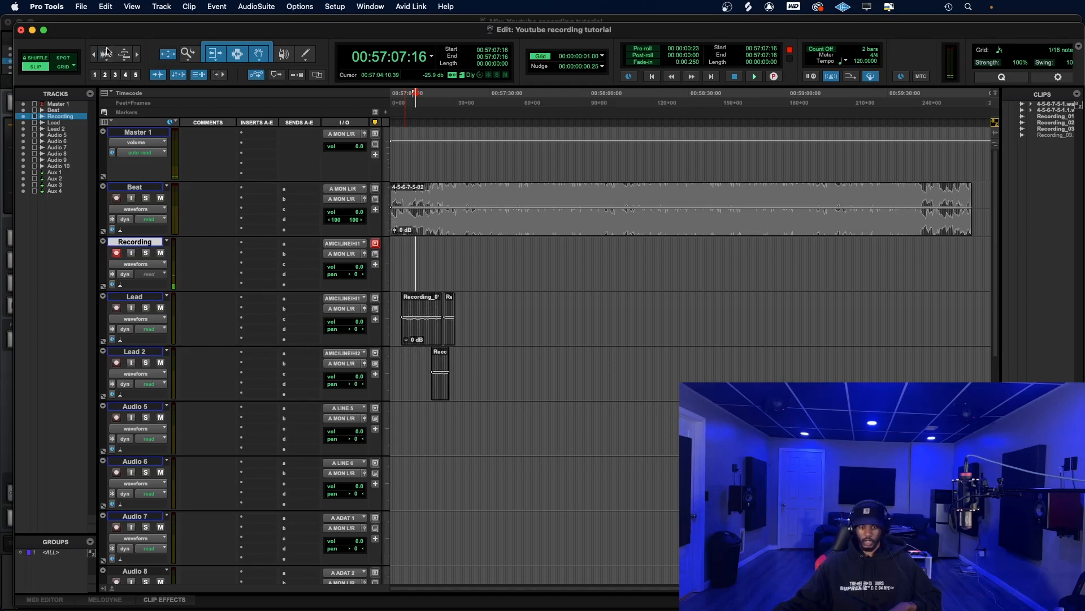
pyautogui.click(106, 55)
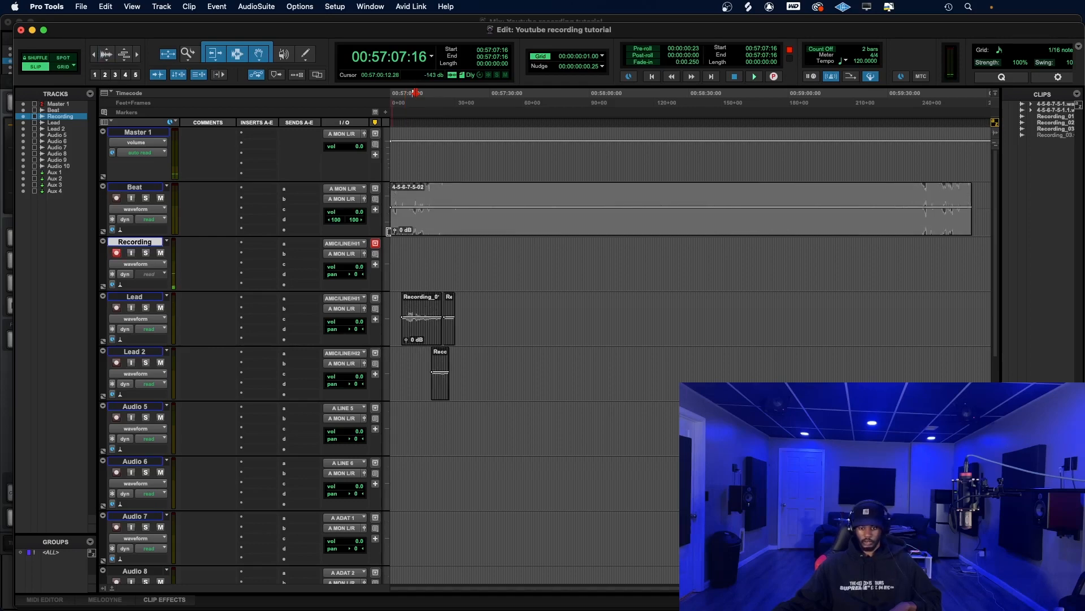
# Lower the Beat track's volume to -4.0 dB and delete all clips on the Lead and Lead 2 tracks.
pyautogui.moveTo(362, 216); pyautogui.dragTo(360, 218)
pyautogui.moveTo(479, 310); pyautogui.dragTo(400, 364)
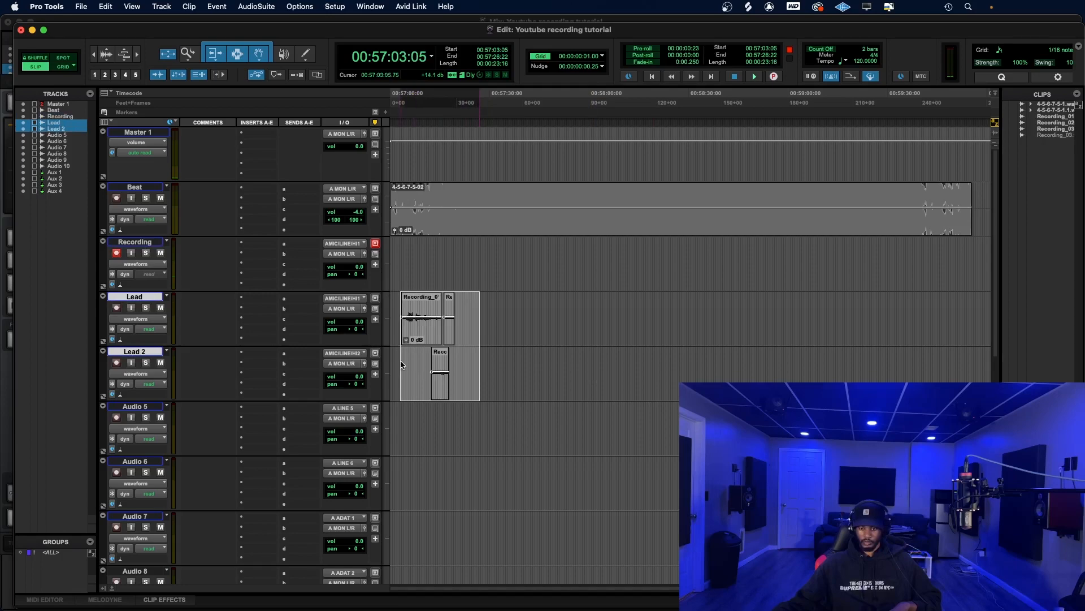
pyautogui.press('Delete')
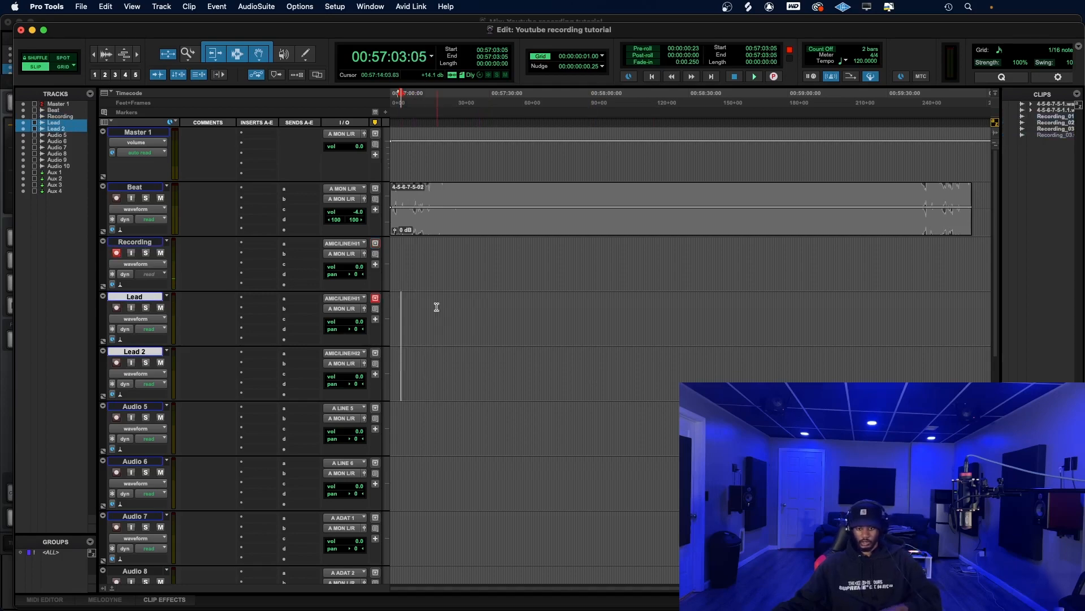
# Record a take of about 34 seconds on the Recording track from the session start, lowering the Beat volume to -10.6 dB meanwhile.
pyautogui.click(651, 76)
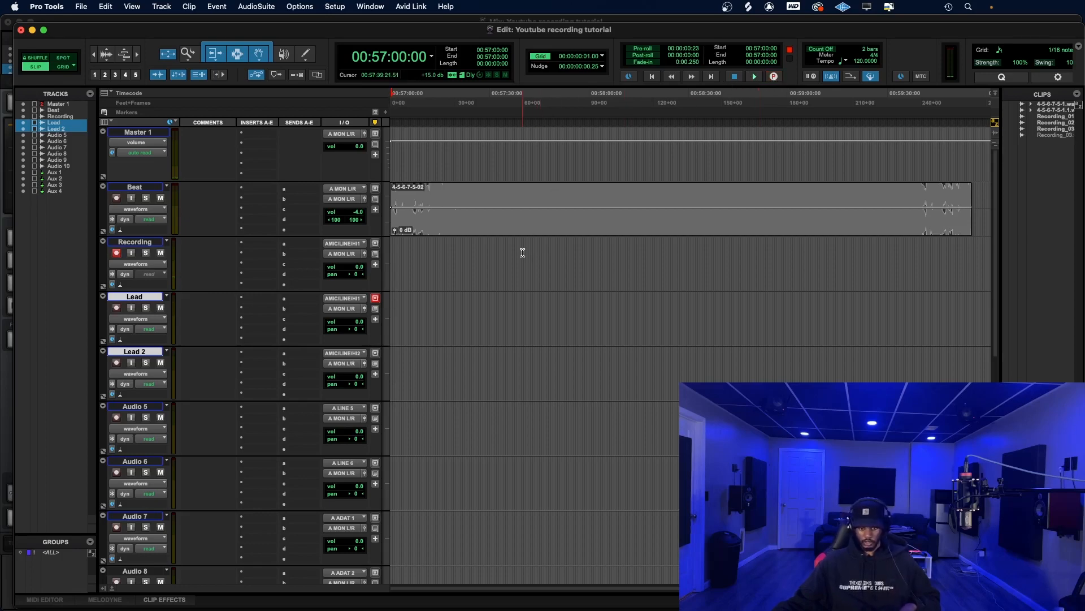
pyautogui.press('super+space')
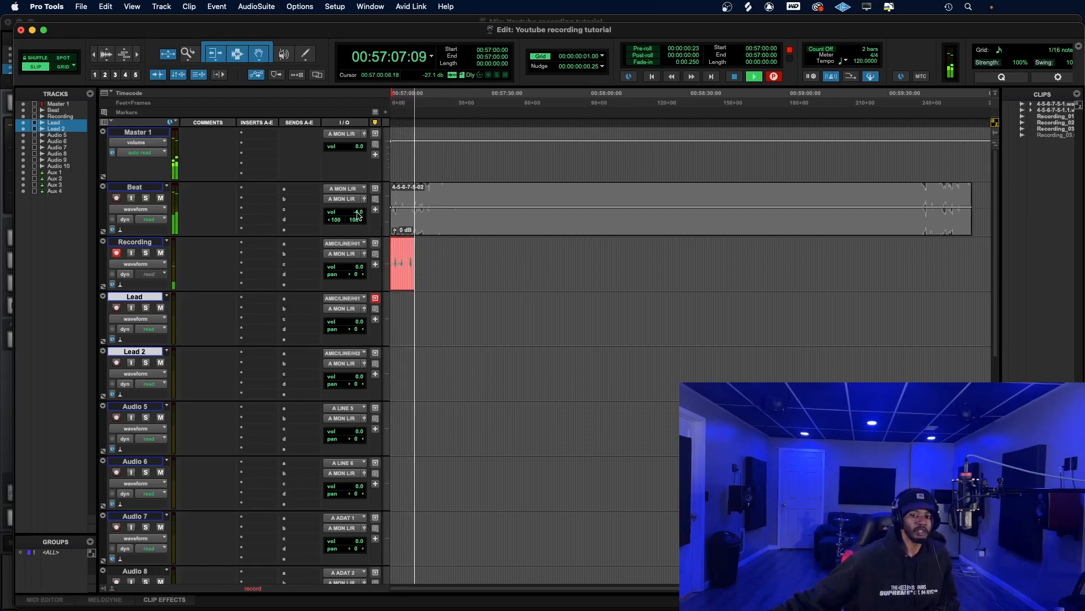
pyautogui.moveTo(358, 211); pyautogui.dragTo(357, 222)
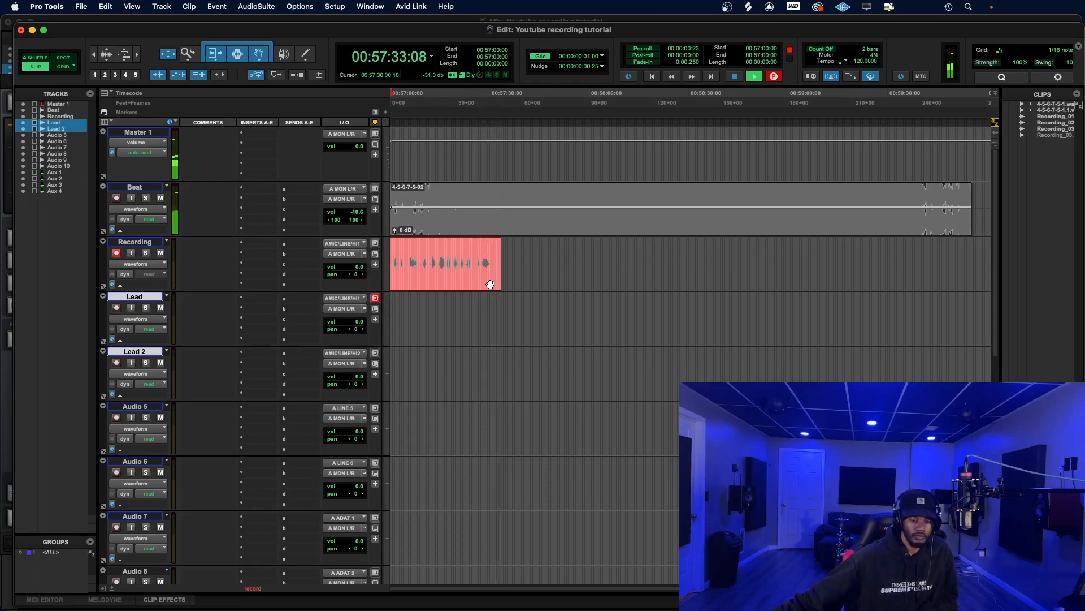
pyautogui.press('space')
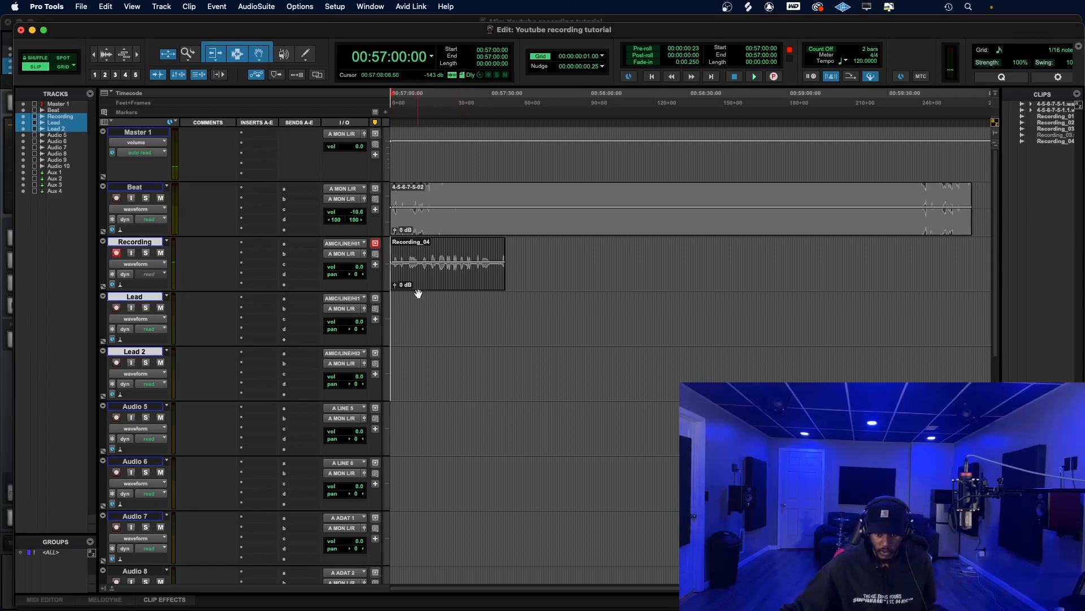
pyautogui.scroll(-10, 418, 293)
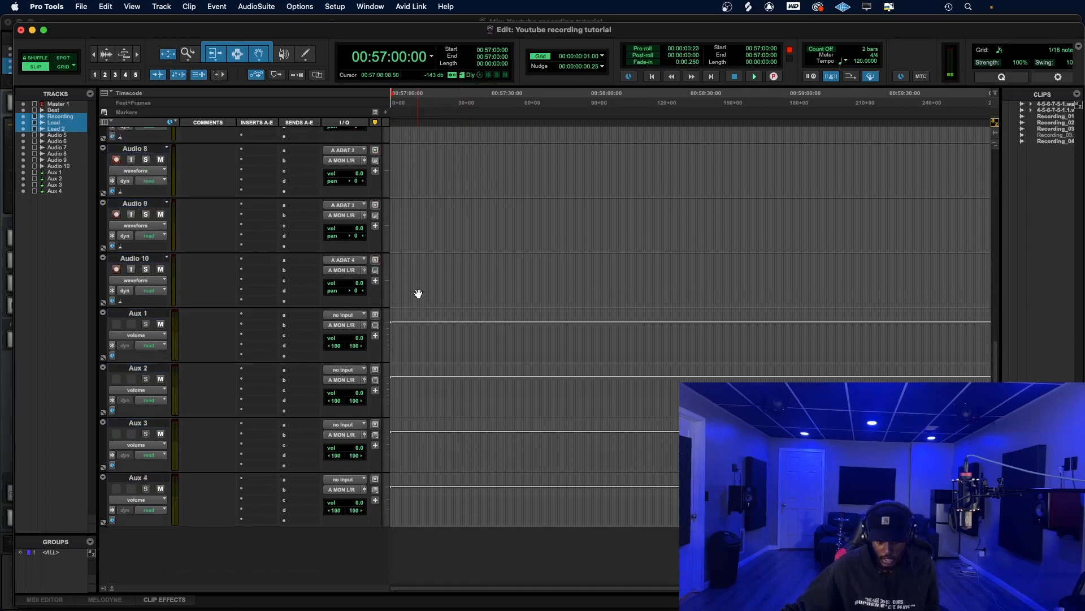
pyautogui.scroll(10, 418, 294)
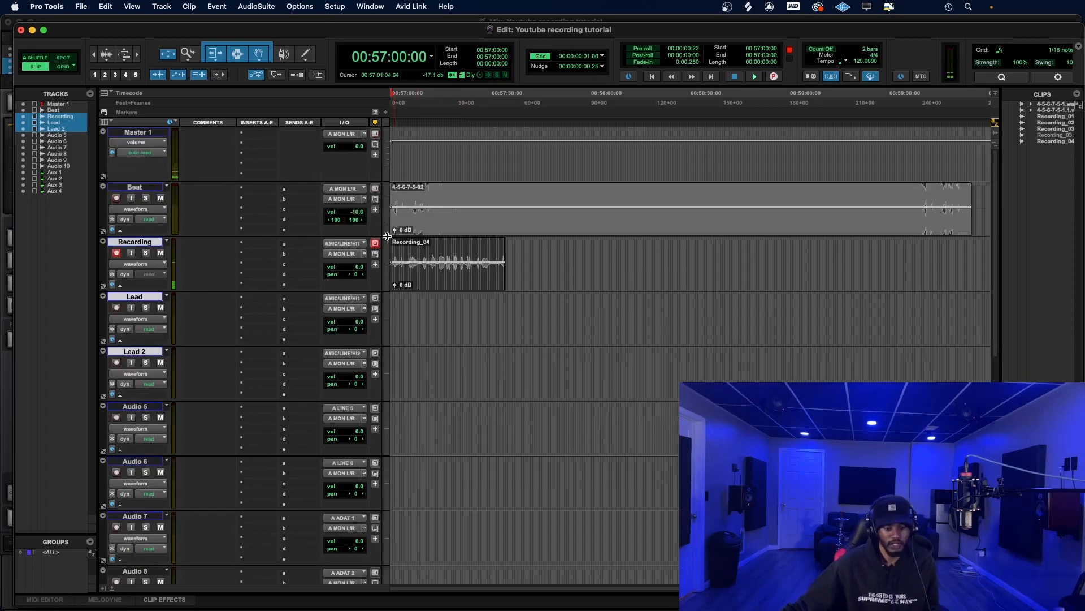
pyautogui.scroll(-5, 247, 304)
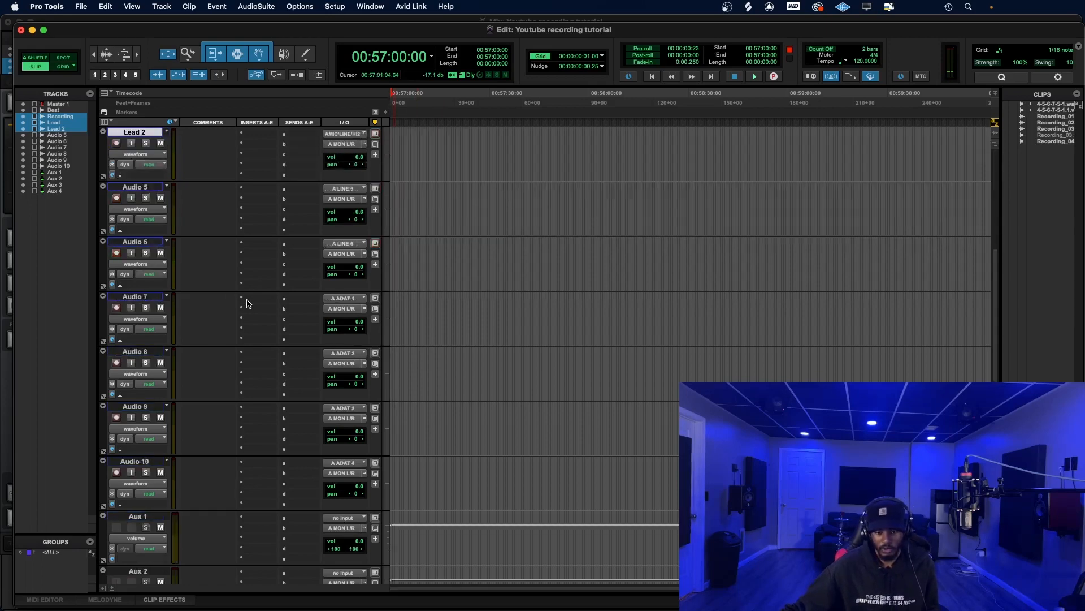
pyautogui.scroll(-5, 247, 304)
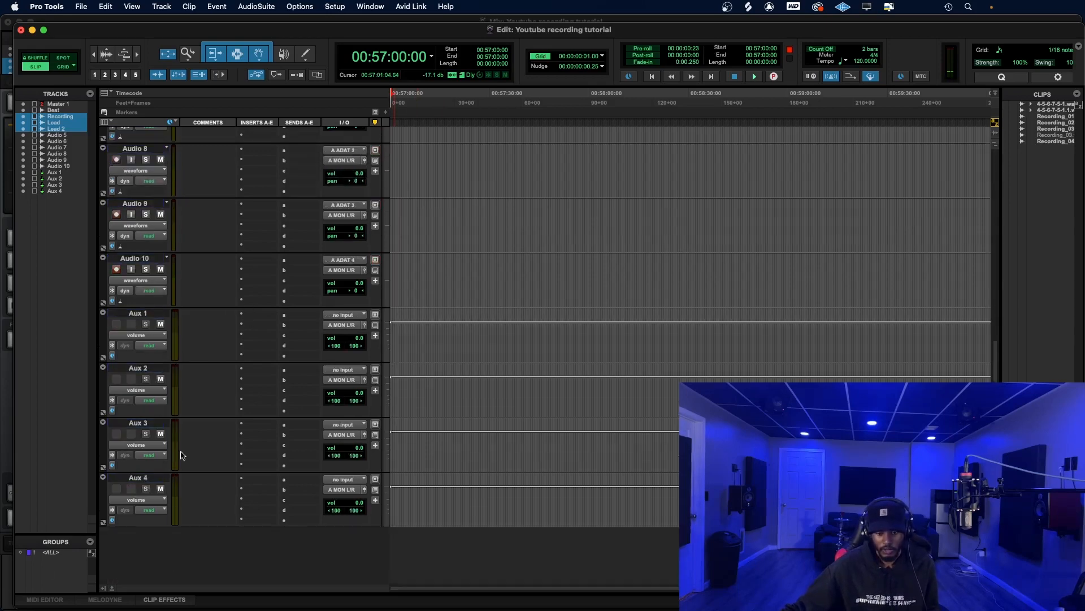
pyautogui.scroll(10, 209, 405)
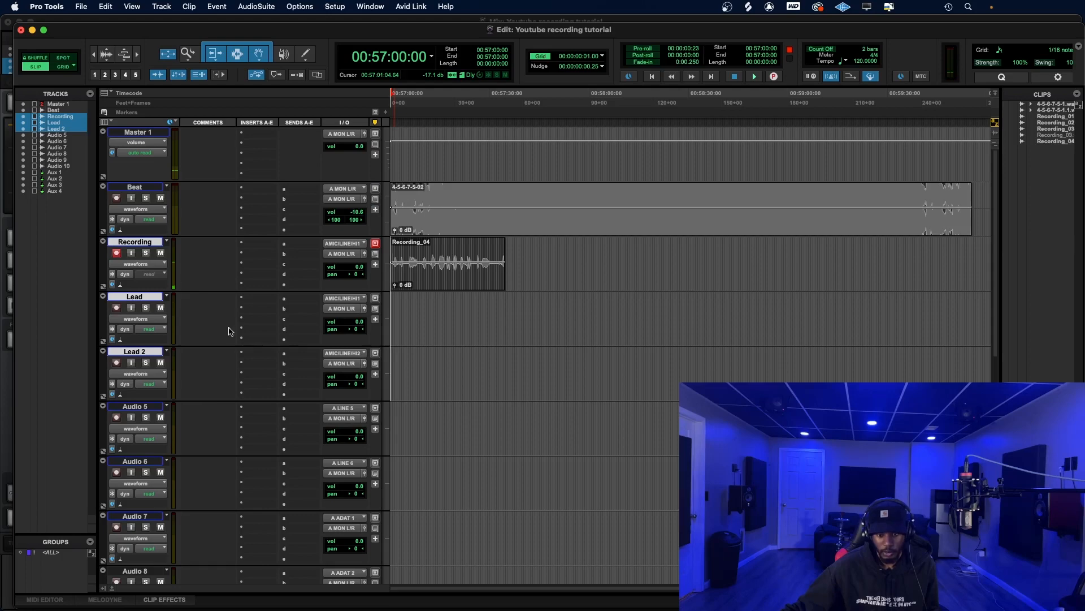
# Move the recorded take from the Recording track to the Lead track, keeping its start at the session start.
pyautogui.click(260, 249)
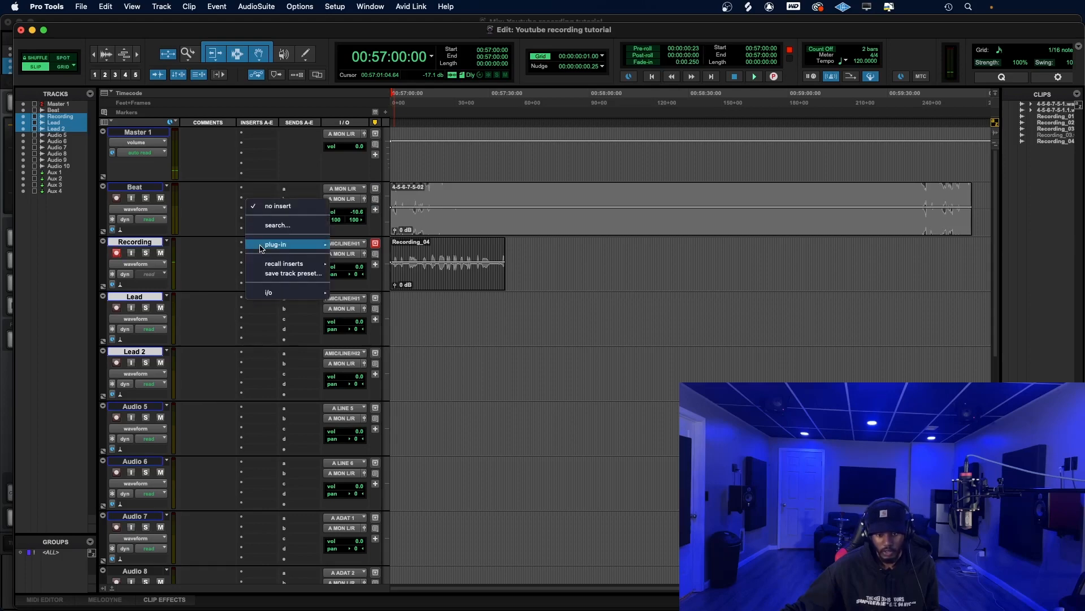
pyautogui.click(225, 273)
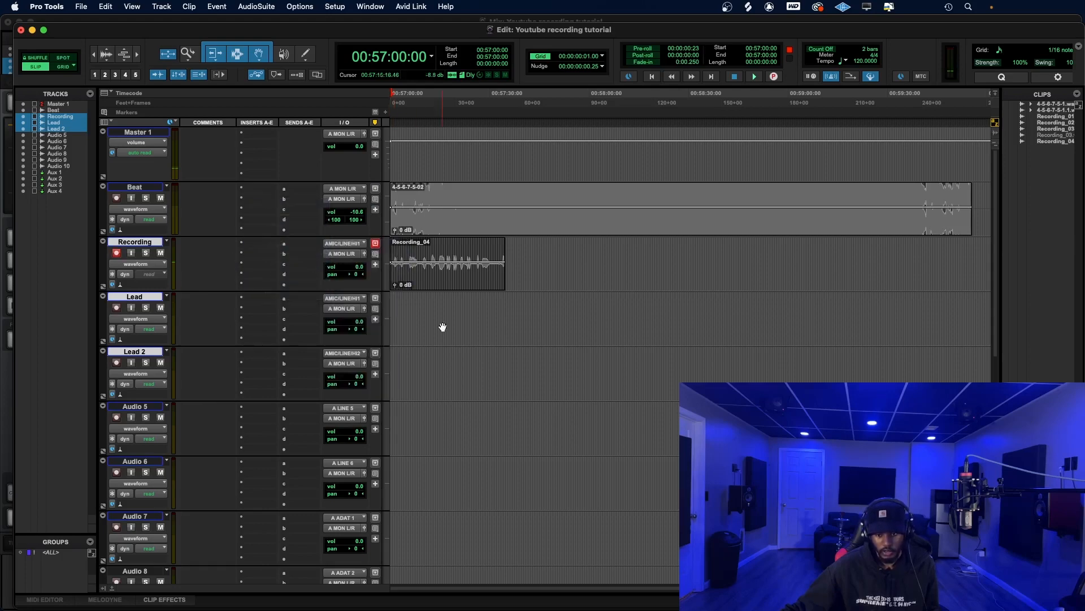
pyautogui.click(444, 274)
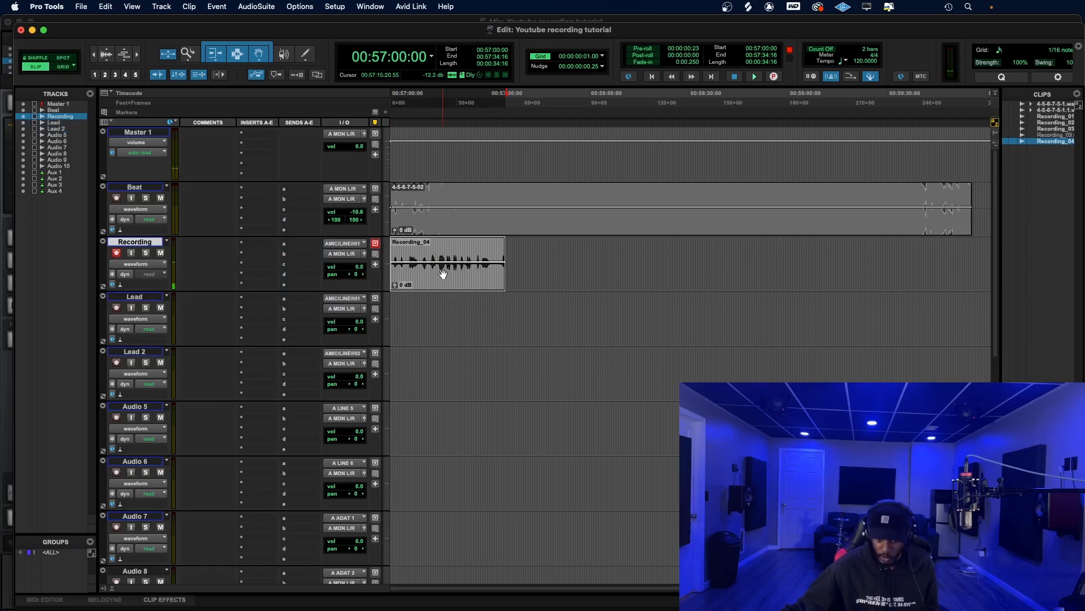
pyautogui.moveTo(443, 274); pyautogui.dragTo(443, 329)
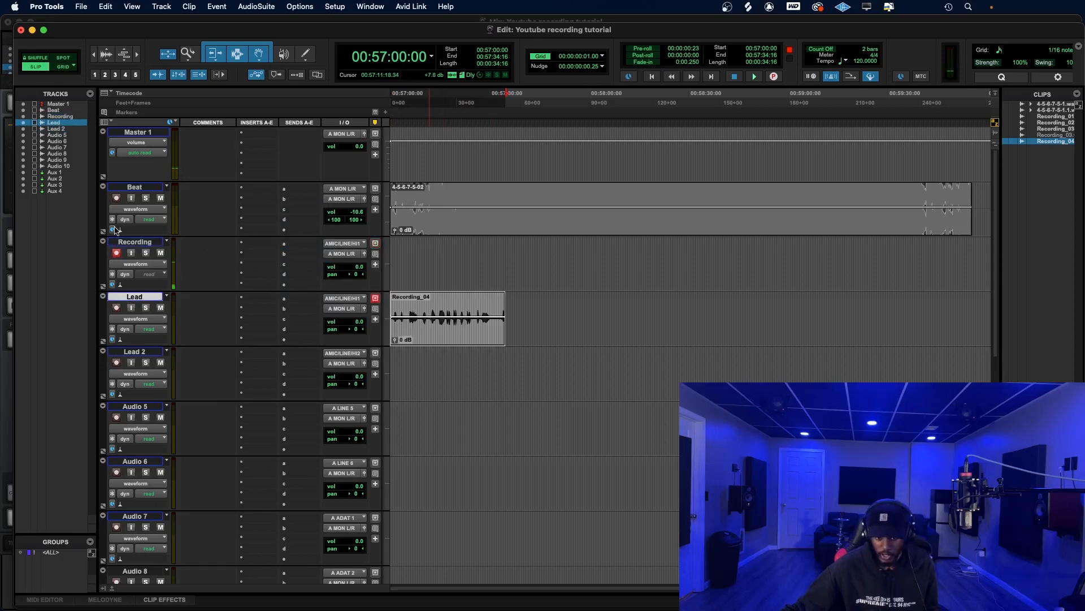
# Insert the mono D-Verb reverb plug-in in the Lead track's first insert slot.
pyautogui.click(256, 300)
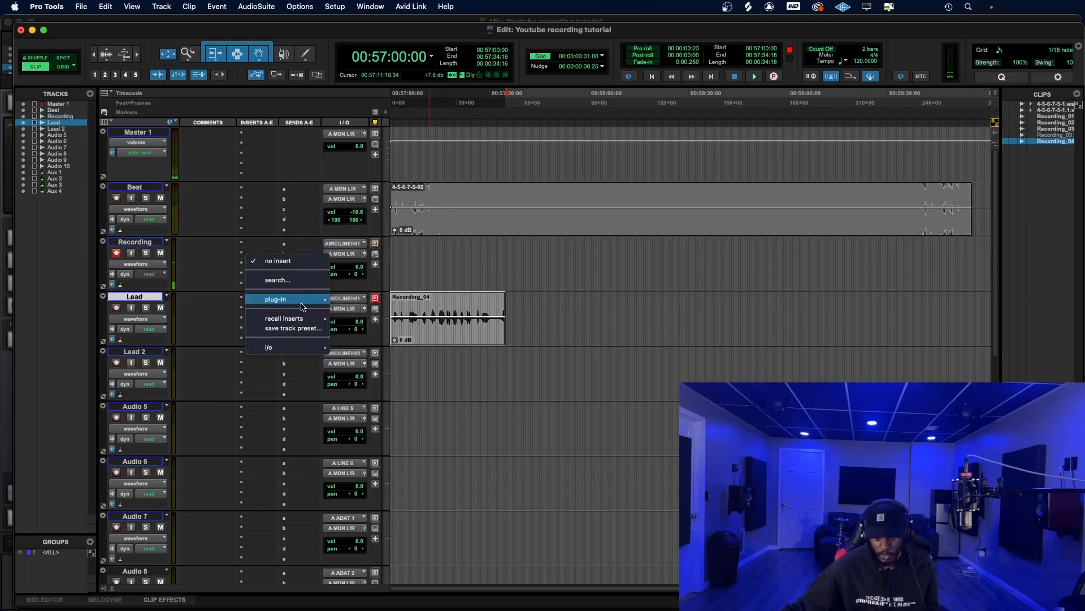
pyautogui.moveTo(312, 305)
pyautogui.moveTo(368, 334)
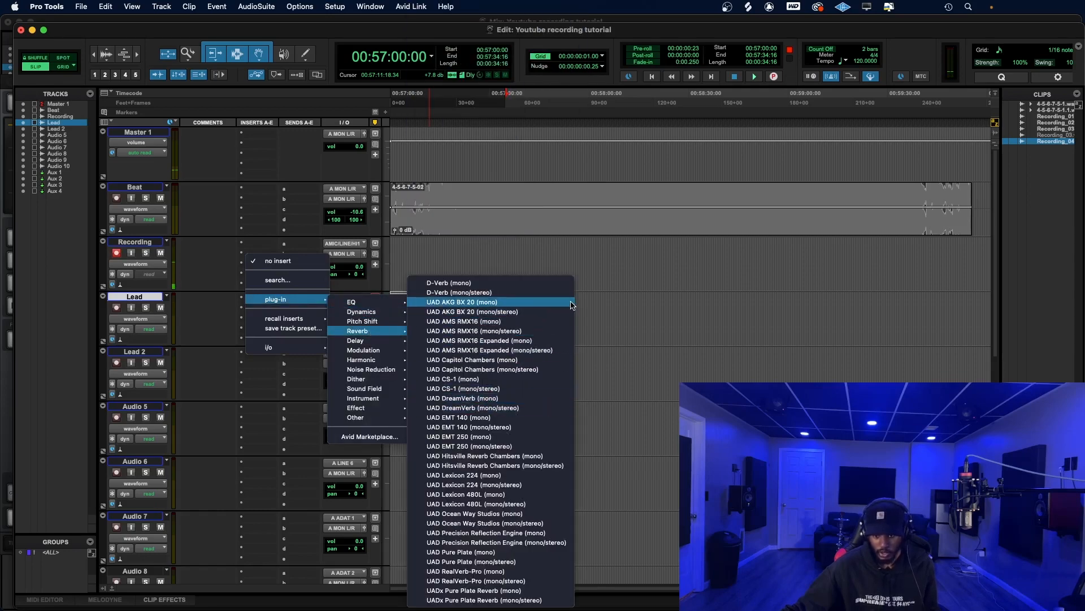
pyautogui.click(544, 282)
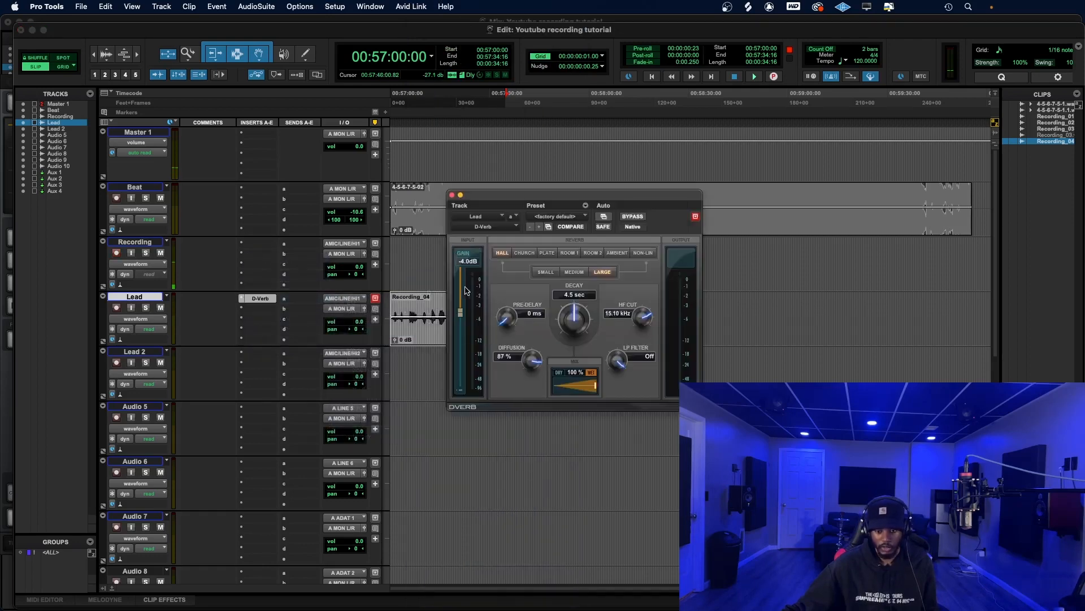
# Play the Lead take from about 00:57:04 with the reverb, stop, and lower the D-Verb mix to 36%.
pyautogui.click(405, 304)
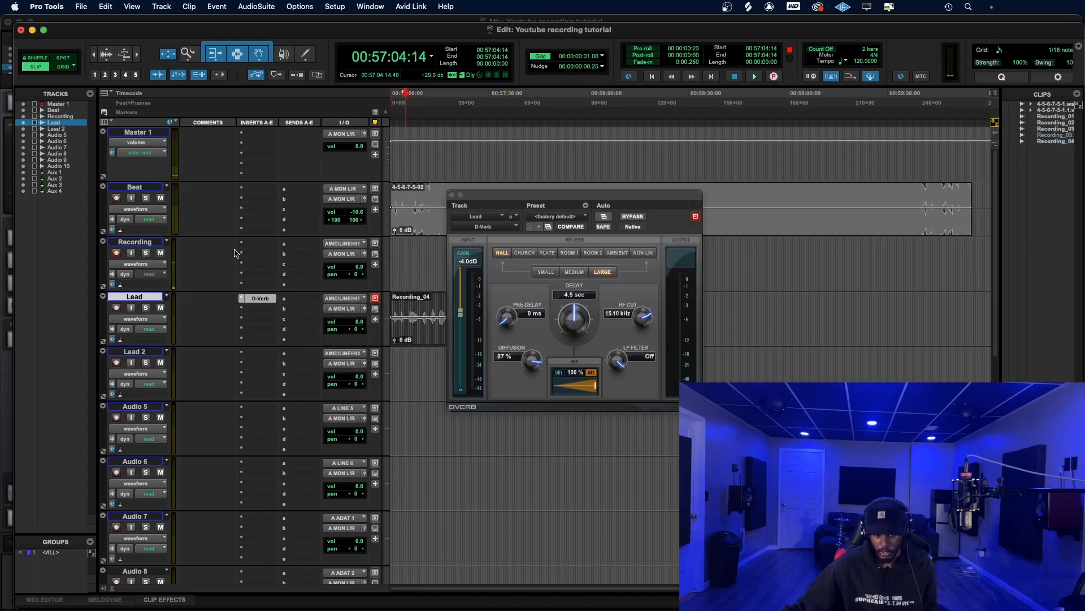
pyautogui.press('space')
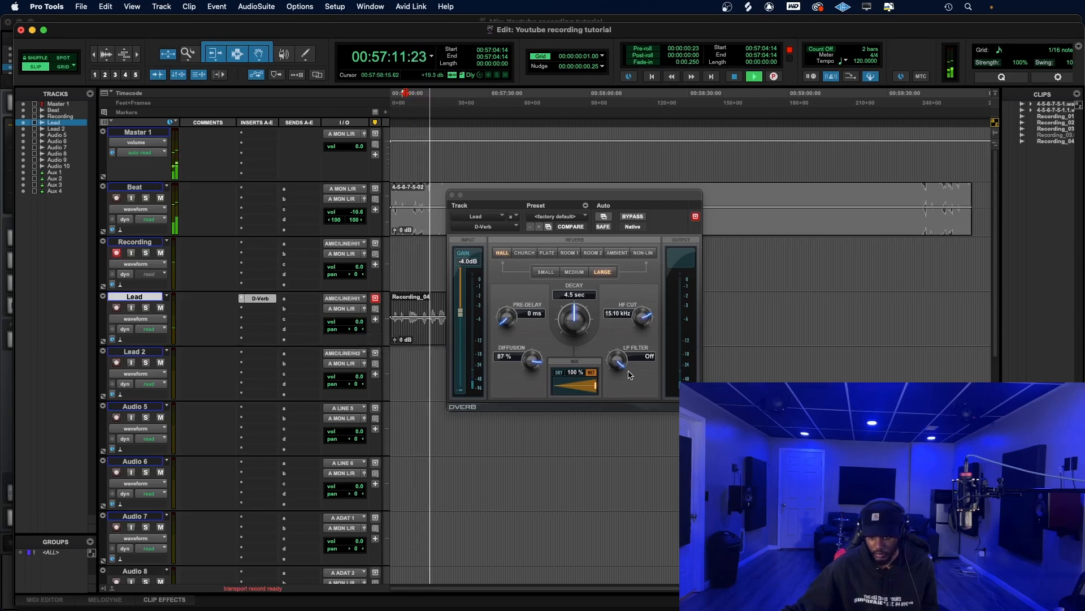
pyautogui.press('space')
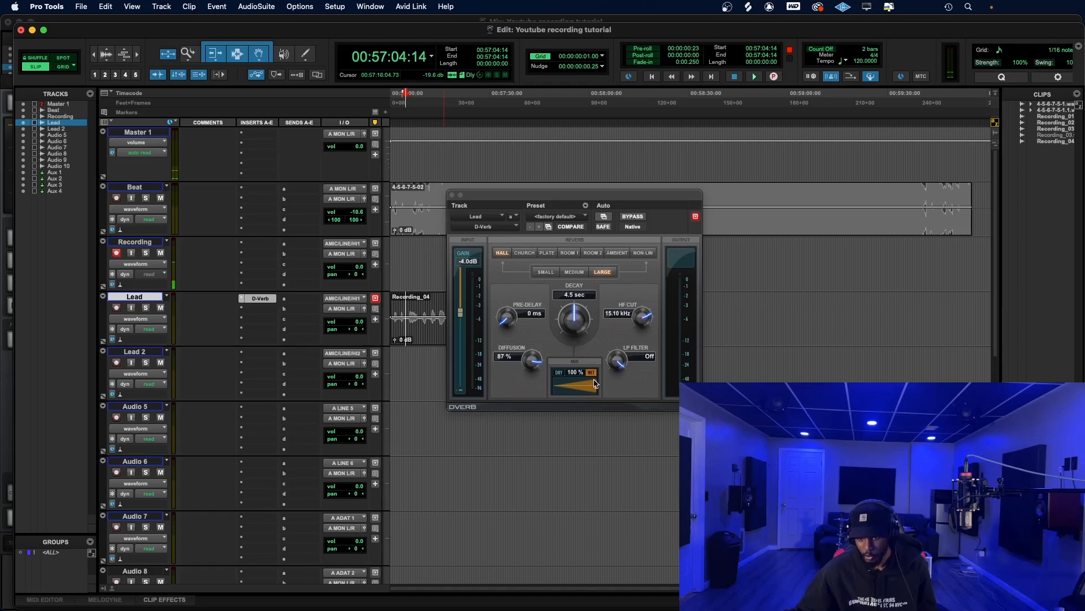
pyautogui.moveTo(595, 387); pyautogui.dragTo(565, 389)
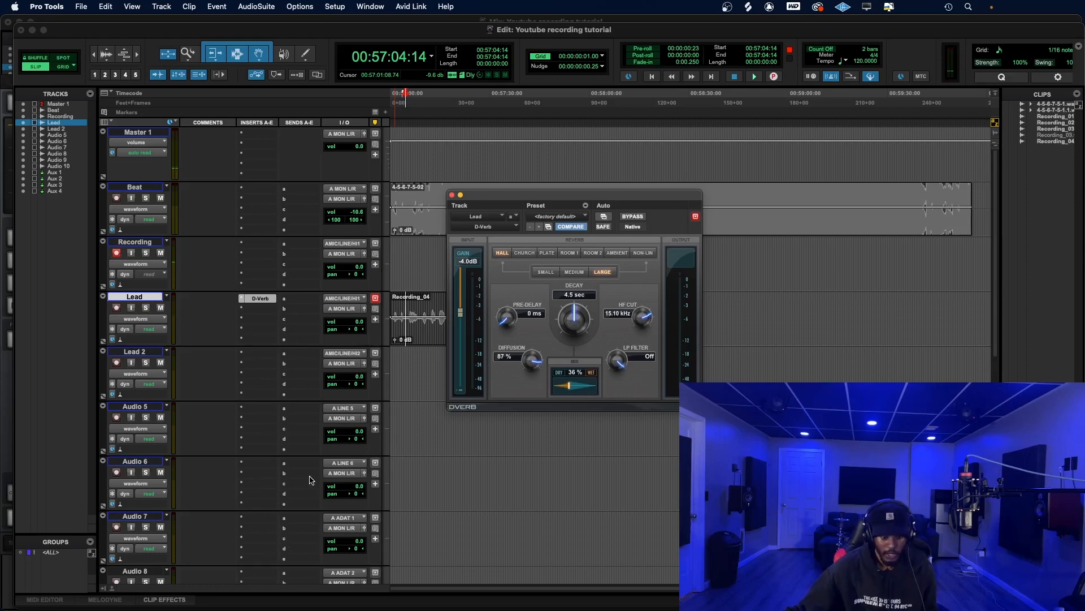
# Remove the D-Verb insert from the Lead track.
pyautogui.click(243, 300)
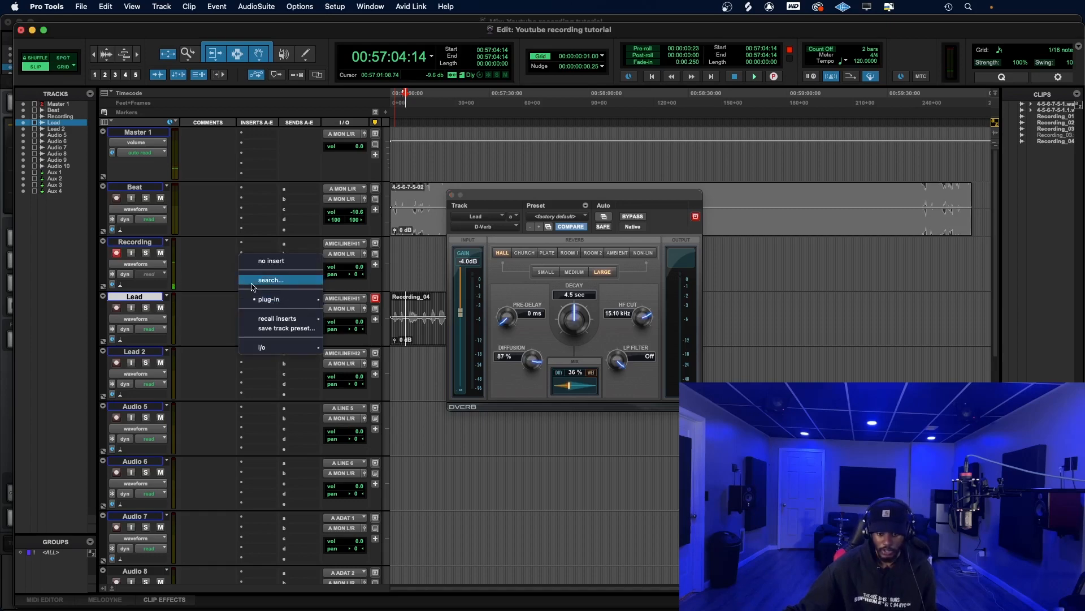
pyautogui.click(270, 262)
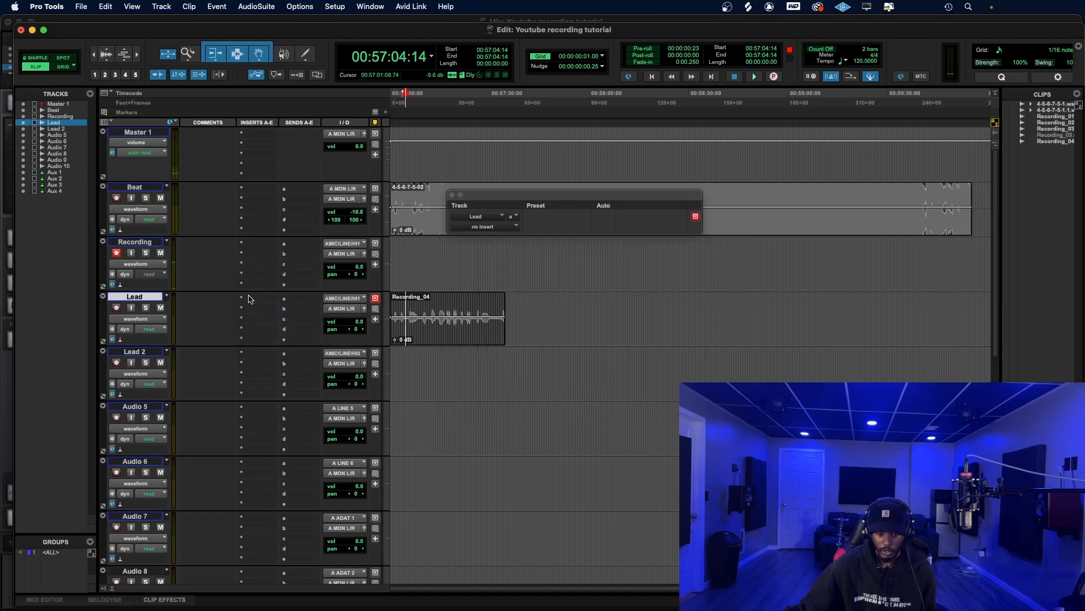
# Insert the multichannel stereo D-Verb reverb plug-in in the first insert slot of the Aux 1 track.
pyautogui.scroll(-8, 249, 299)
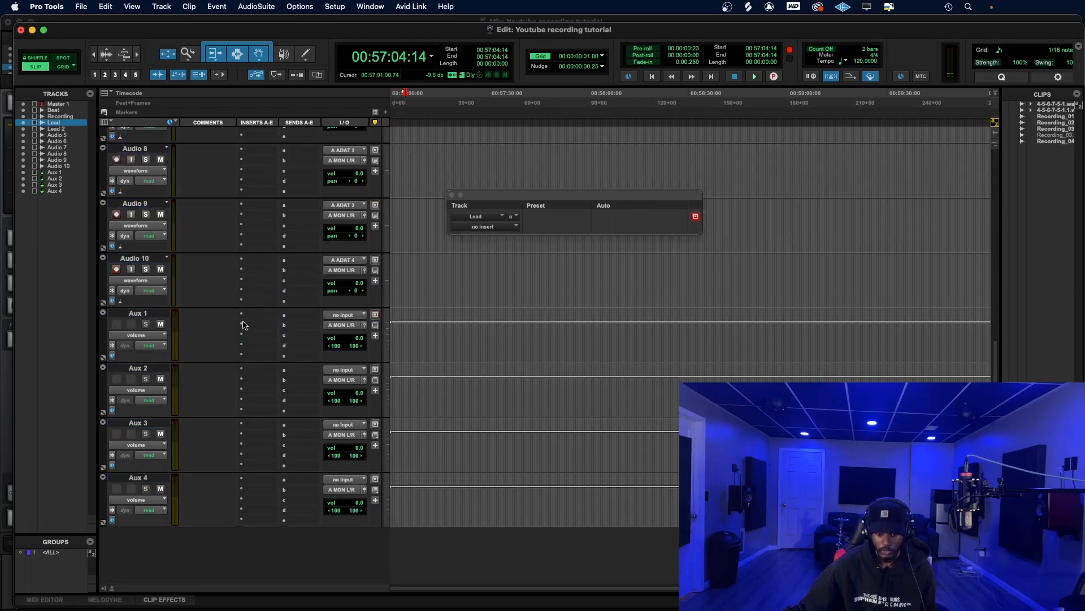
pyautogui.click(253, 316)
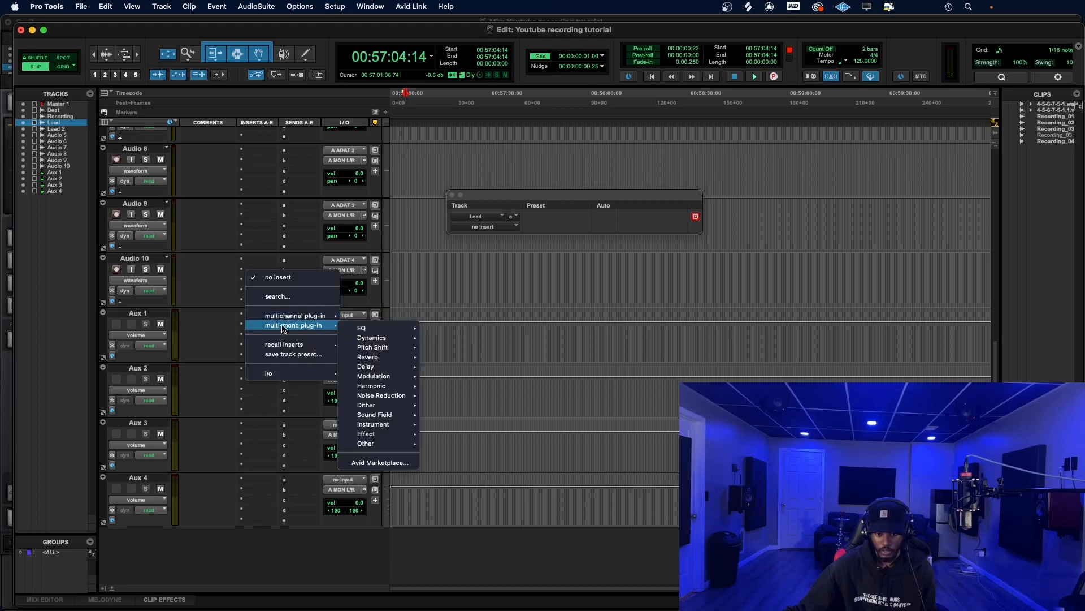
pyautogui.moveTo(305, 316)
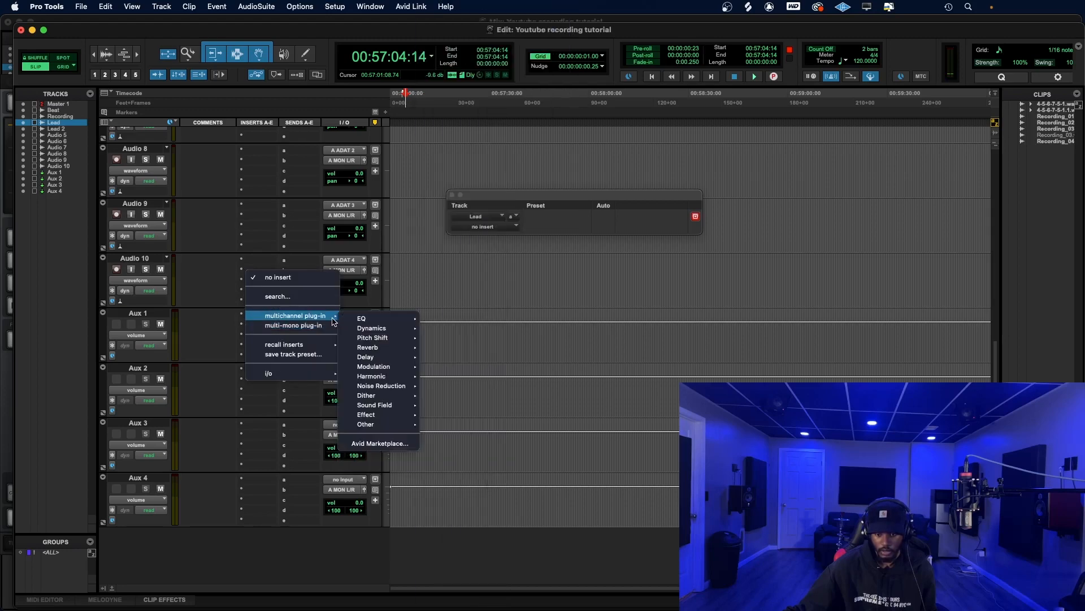
pyautogui.moveTo(375, 349)
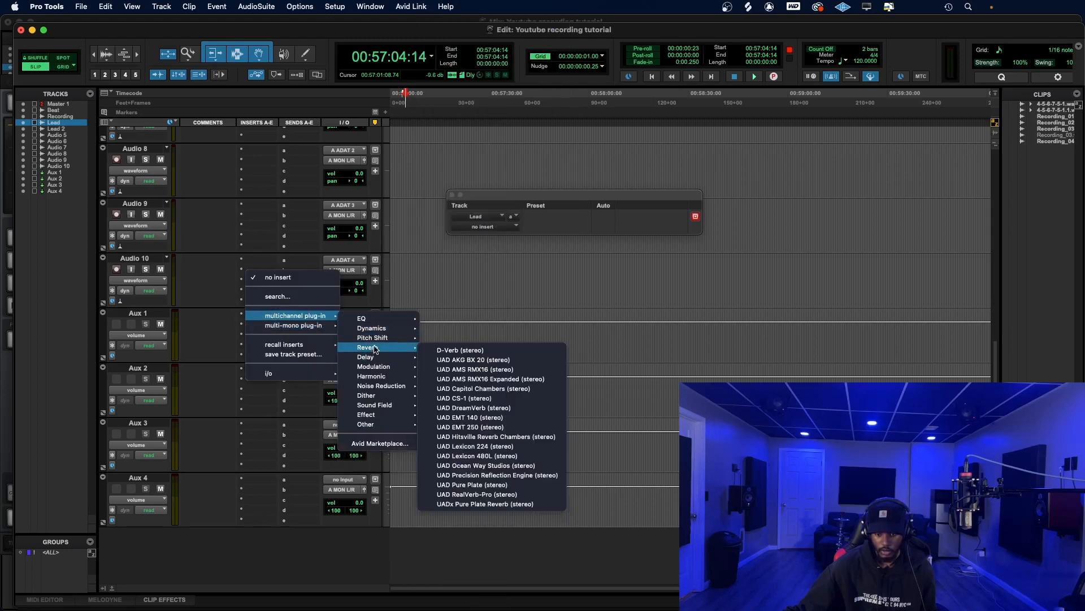
pyautogui.click(428, 350)
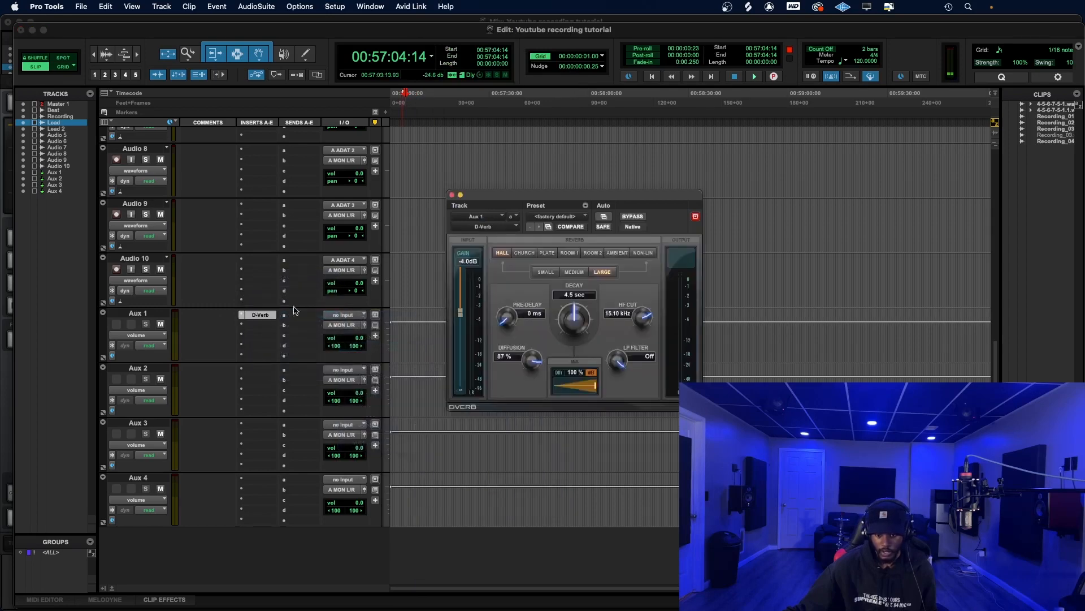
pyautogui.scroll(10, 291, 305)
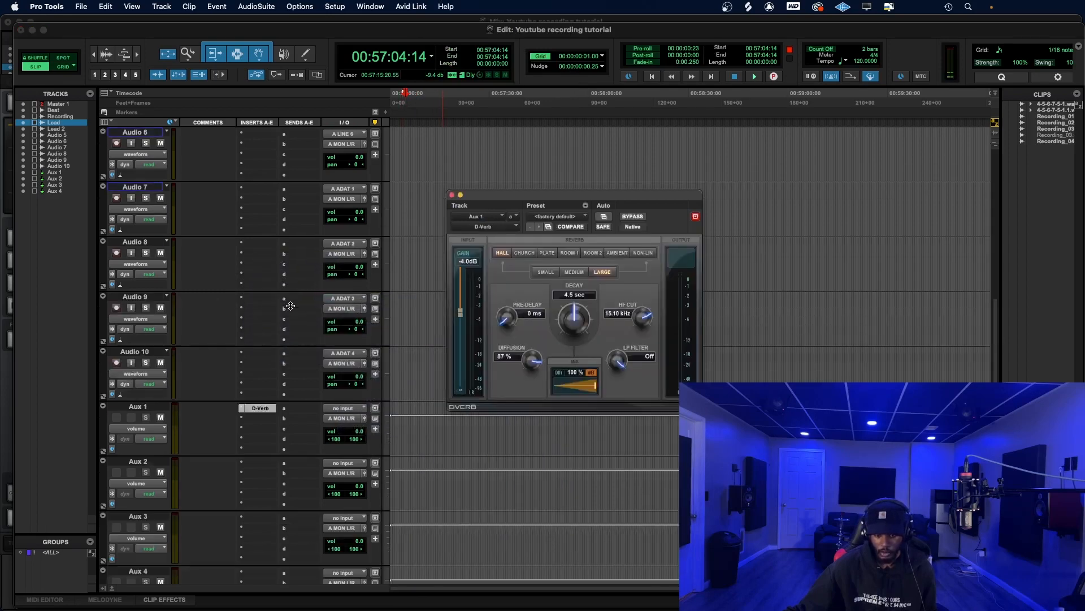
pyautogui.click(293, 247)
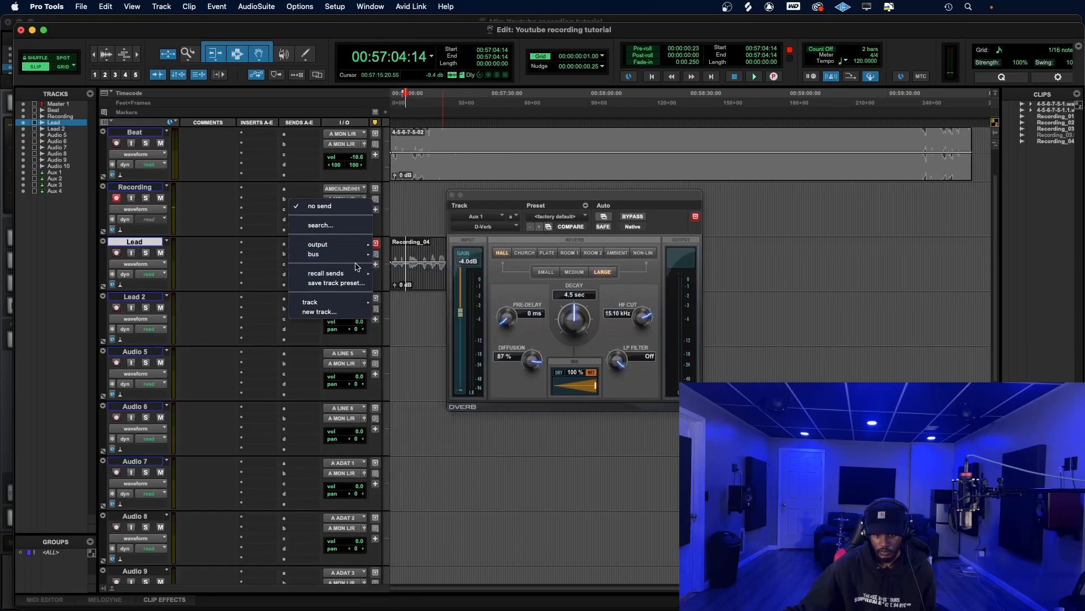
pyautogui.click(254, 234)
# Set the Aux 1 track's input to the stereo bus Bus 1-2.
pyautogui.scroll(-8, 254, 233)
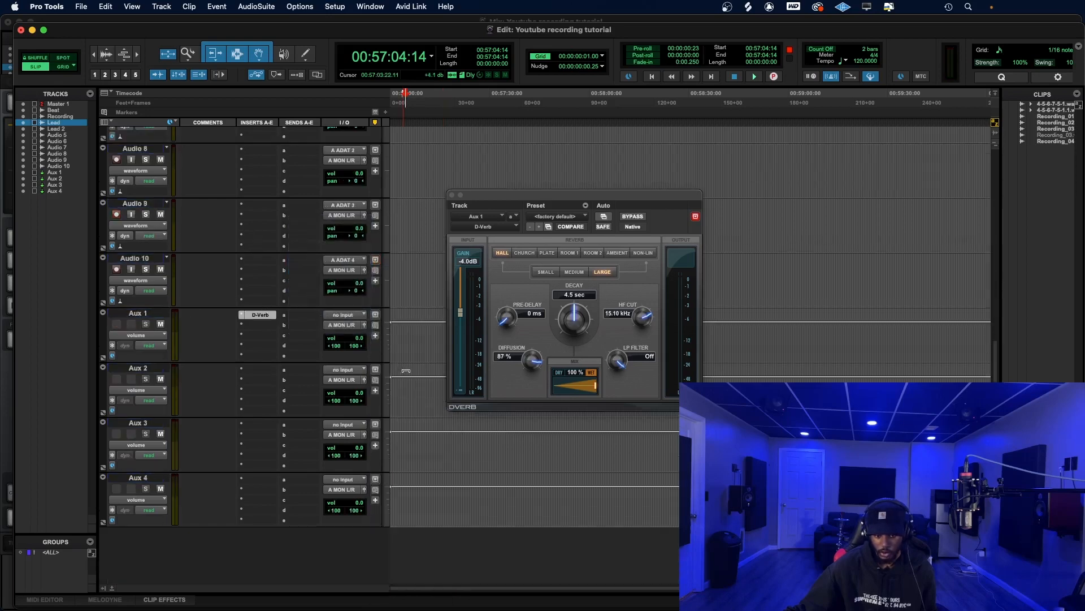
pyautogui.click(344, 319)
pyautogui.moveTo(365, 326)
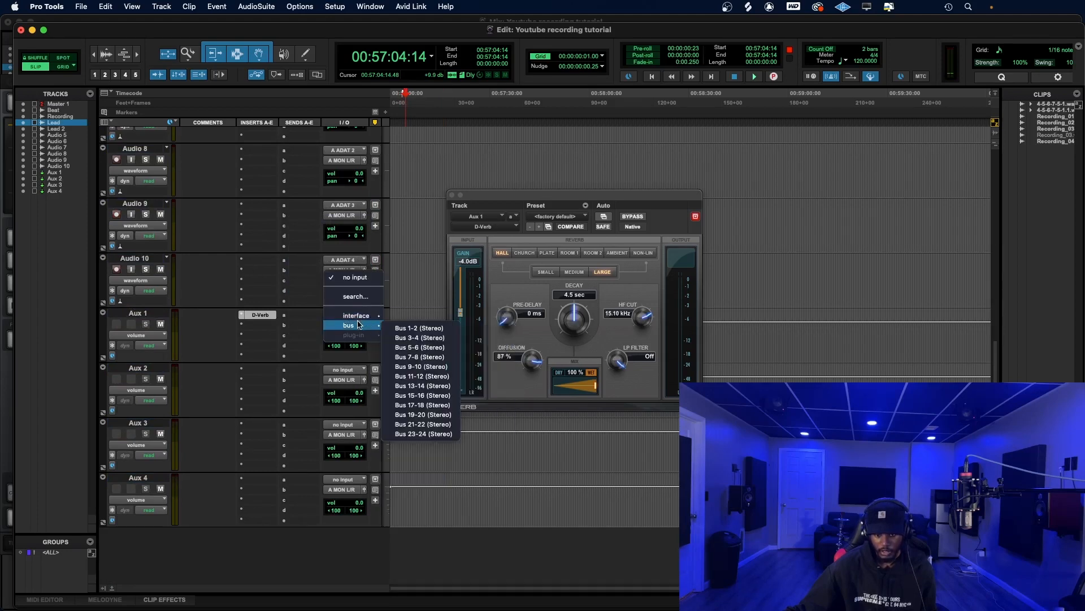
pyautogui.click(412, 328)
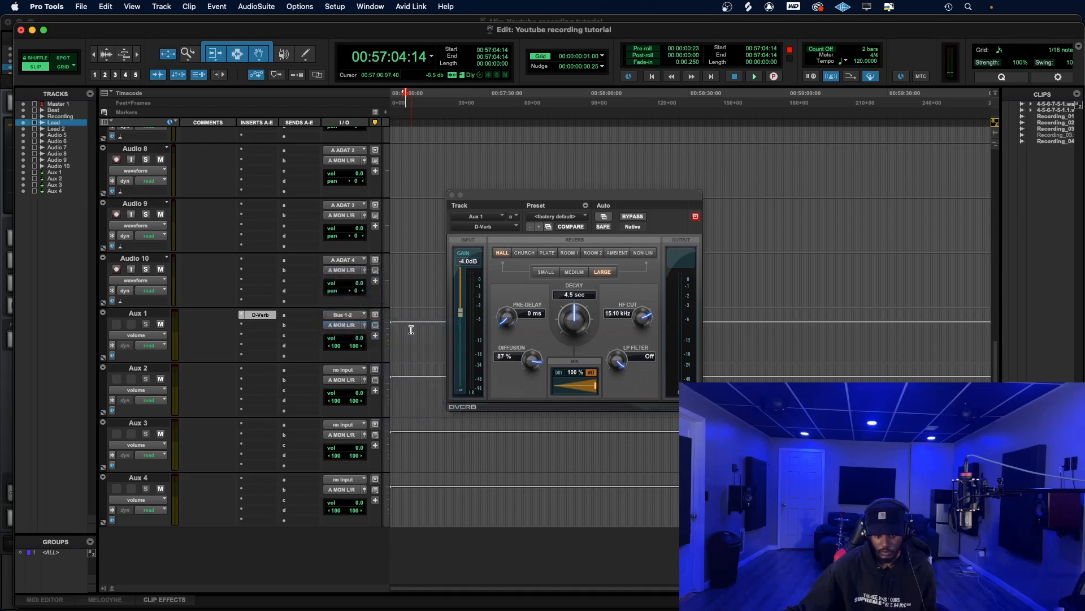
pyautogui.click(346, 317)
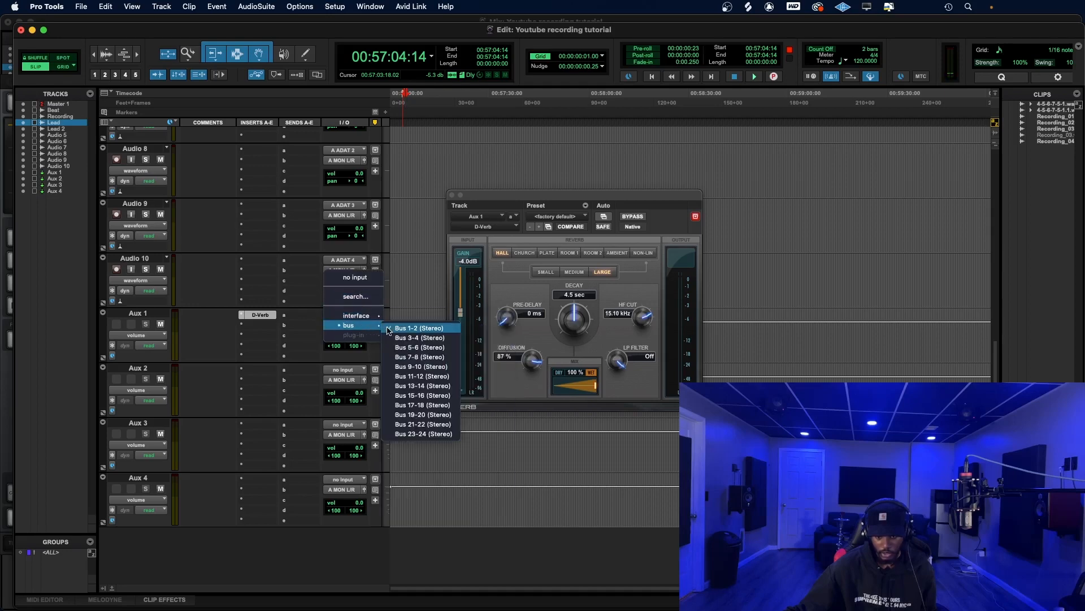
pyautogui.click(234, 334)
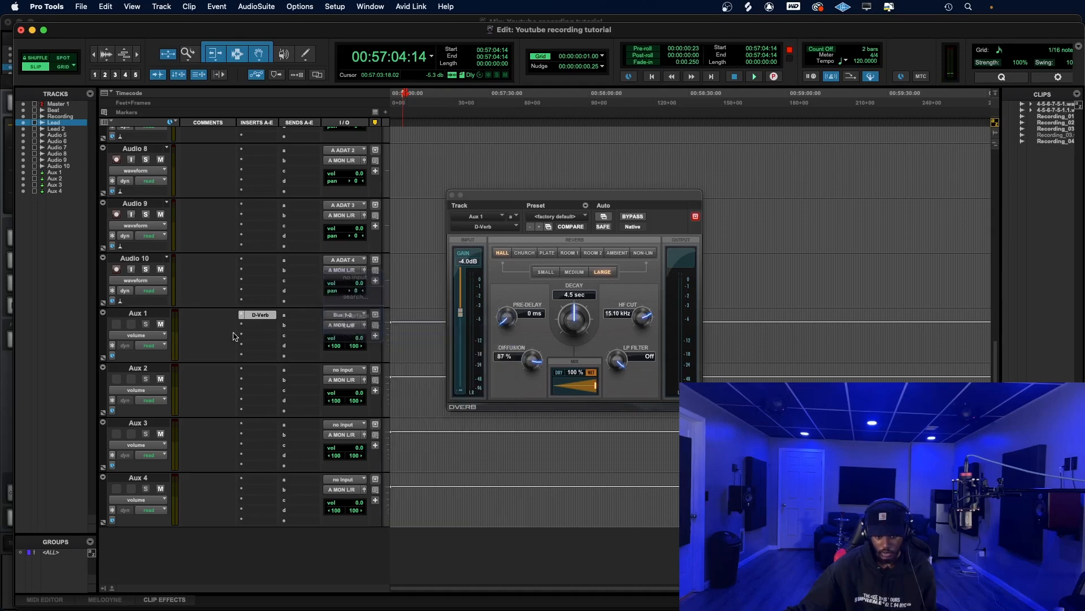
# Rename the Aux 1 track as Reverb.
pyautogui.click(157, 315)
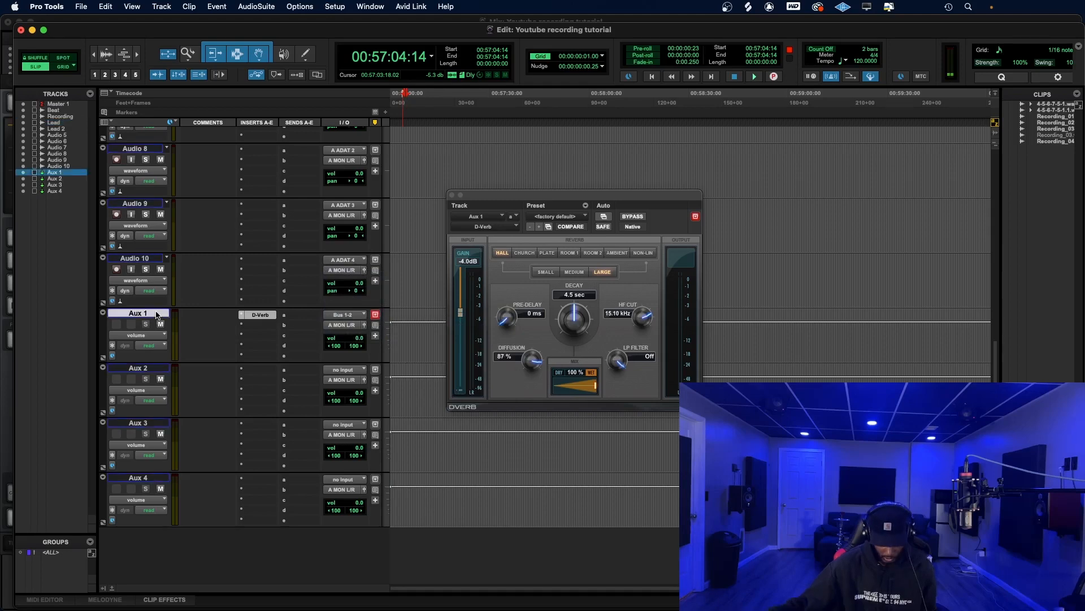
pyautogui.doubleClick(157, 315)
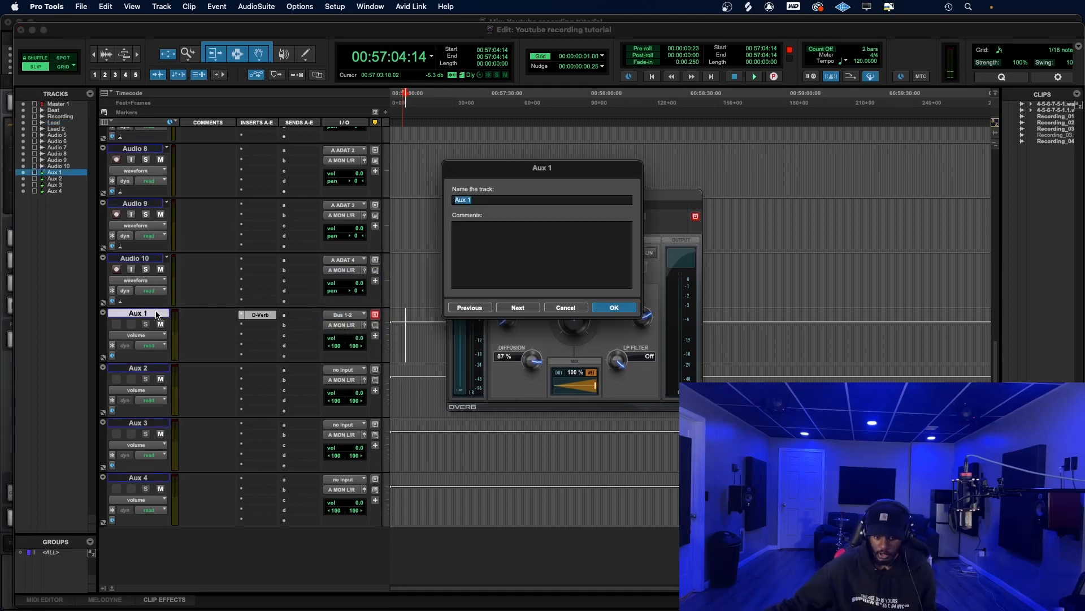
pyautogui.write('Reverb')
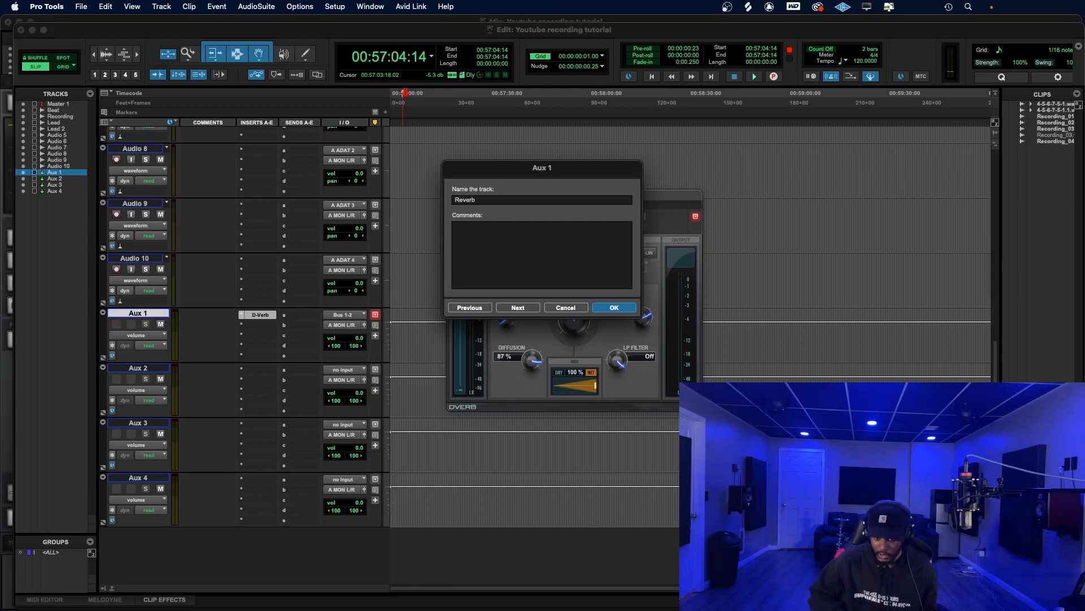
pyautogui.press('Return')
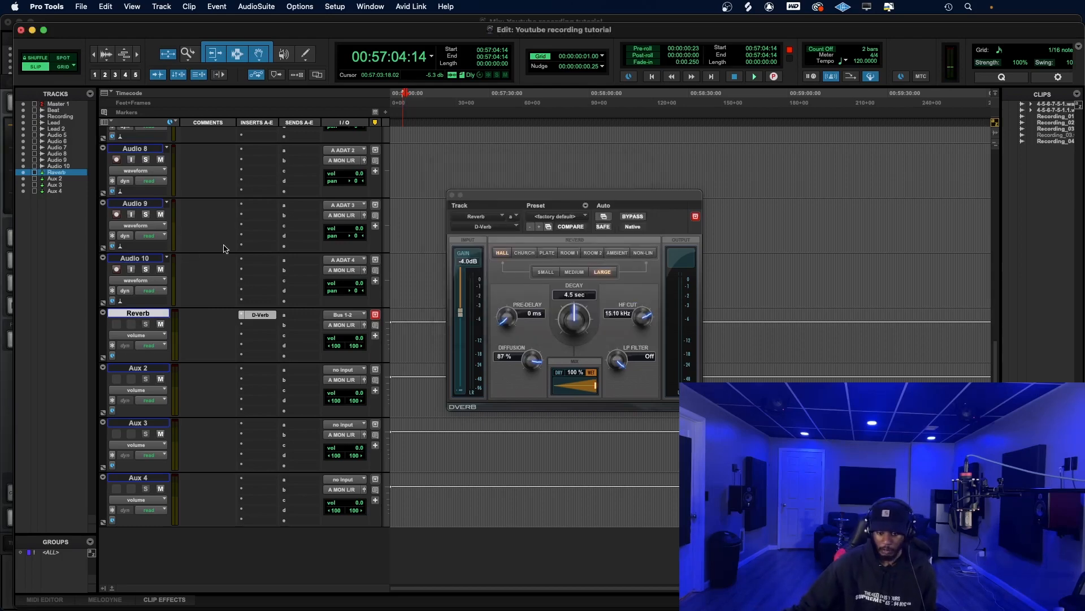
# Rename the Reverb track's input bus, Bus 1-2, as Reverb.
pyautogui.click(335, 316)
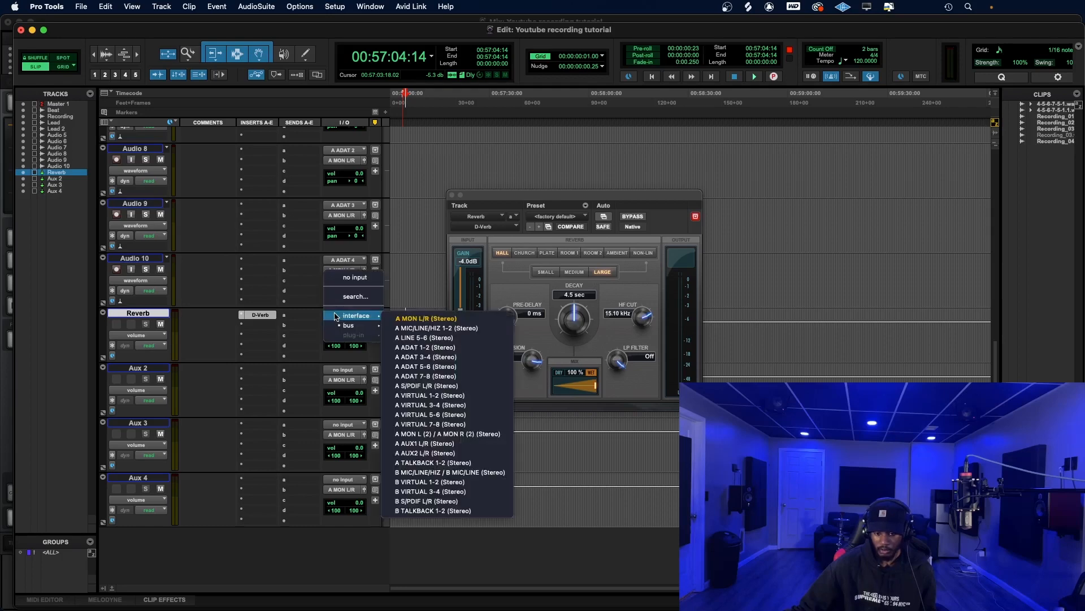
pyautogui.click(334, 317)
pyautogui.rightClick(342, 320)
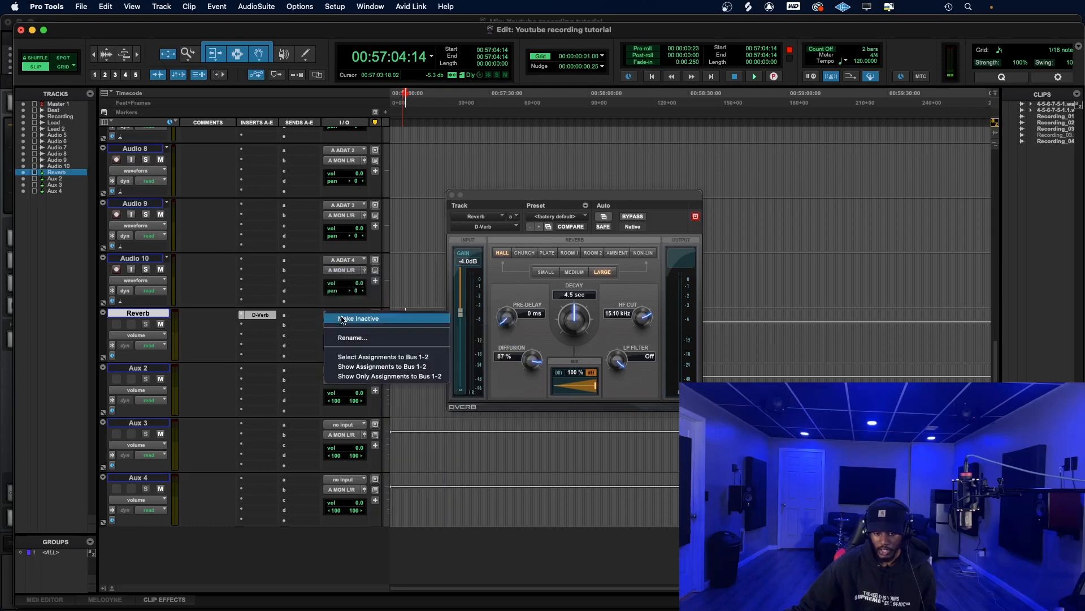
pyautogui.click(373, 340)
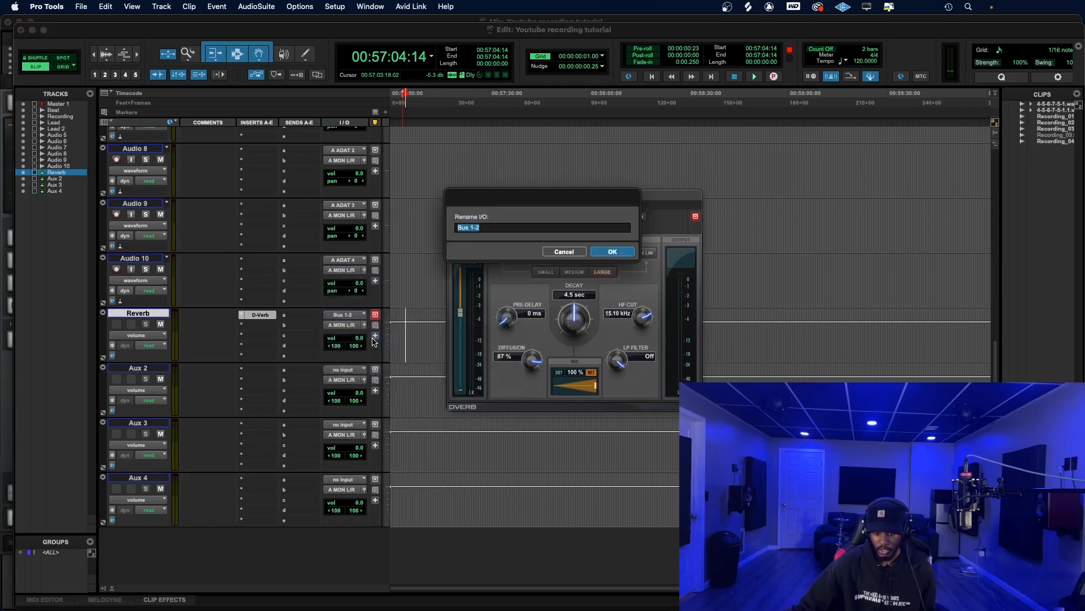
pyautogui.write('Reverb')
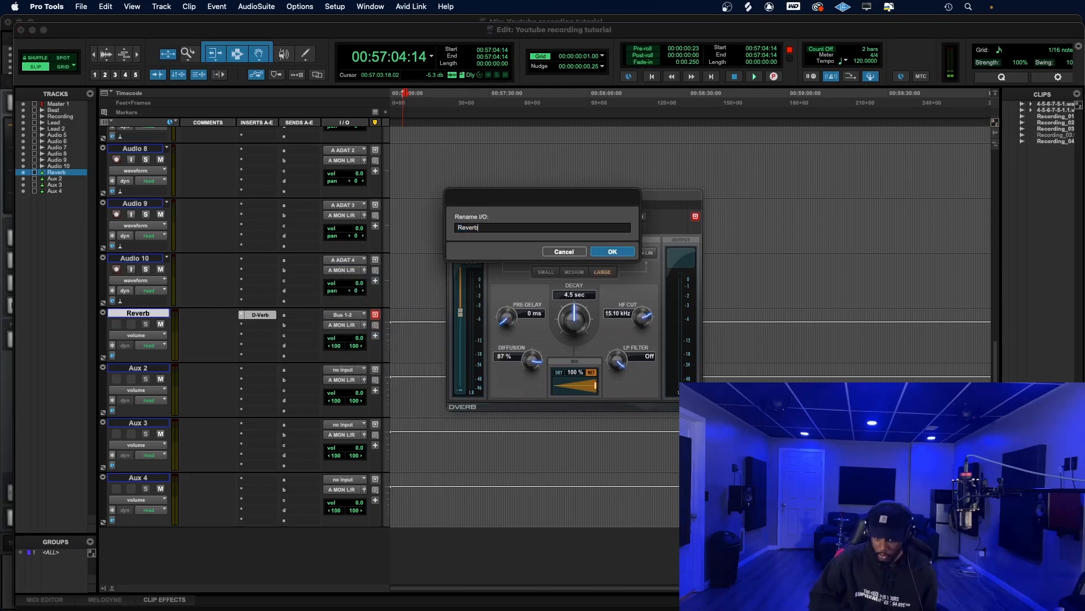
pyautogui.press('Return')
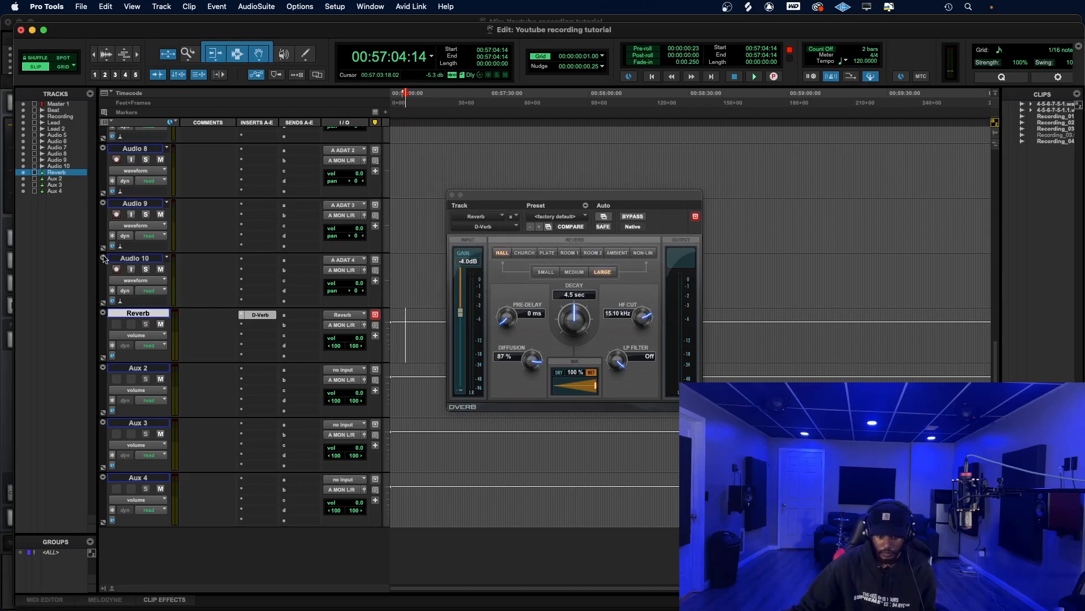
pyautogui.scroll(3, 188, 318)
pyautogui.scroll(3, 189, 318)
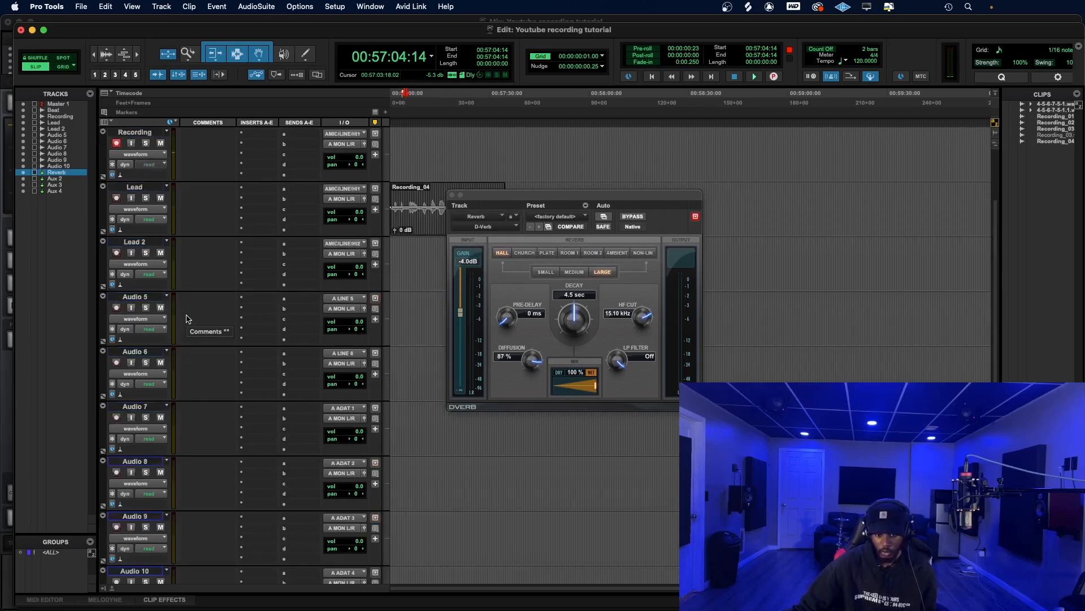
# Add a send from the Lead track's send a to the Reverb (Stereo) bus and raise its level partway up the fader.
pyautogui.click(293, 192)
pyautogui.moveTo(344, 199)
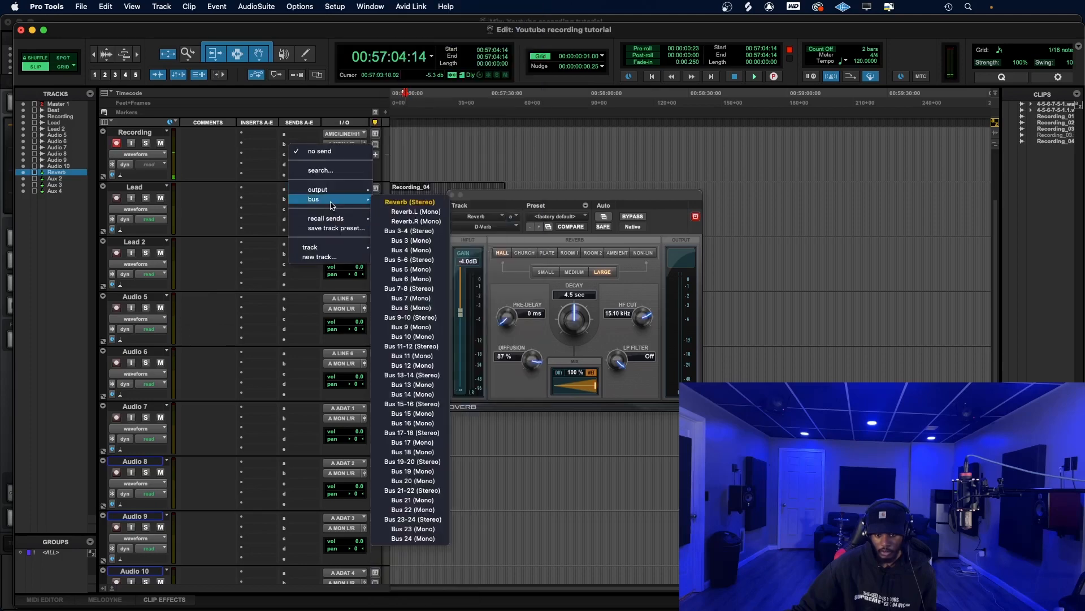
pyautogui.click(398, 201)
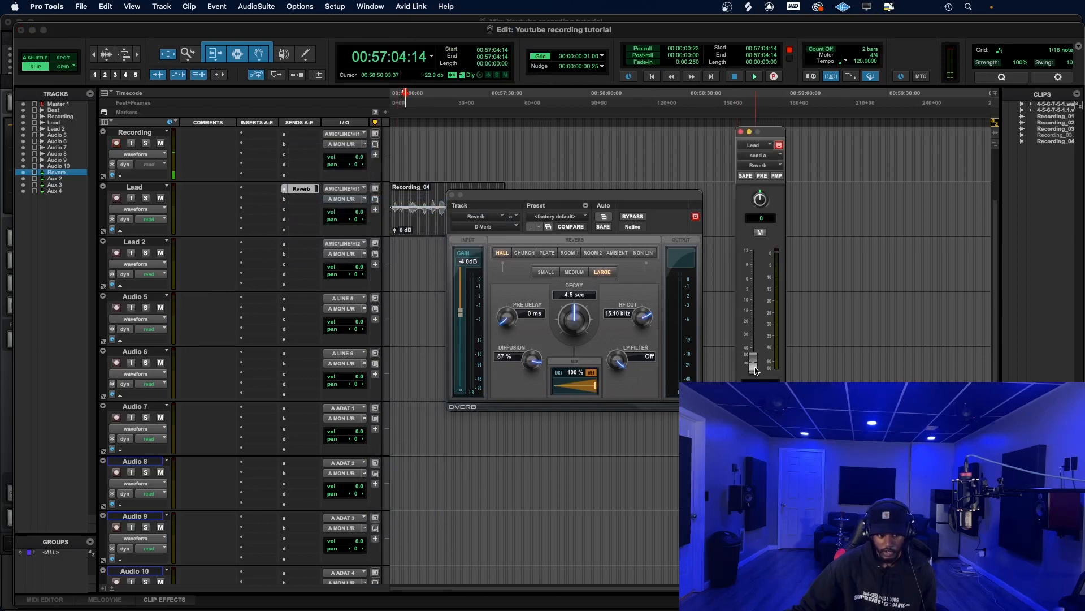
pyautogui.moveTo(756, 370); pyautogui.dragTo(755, 322)
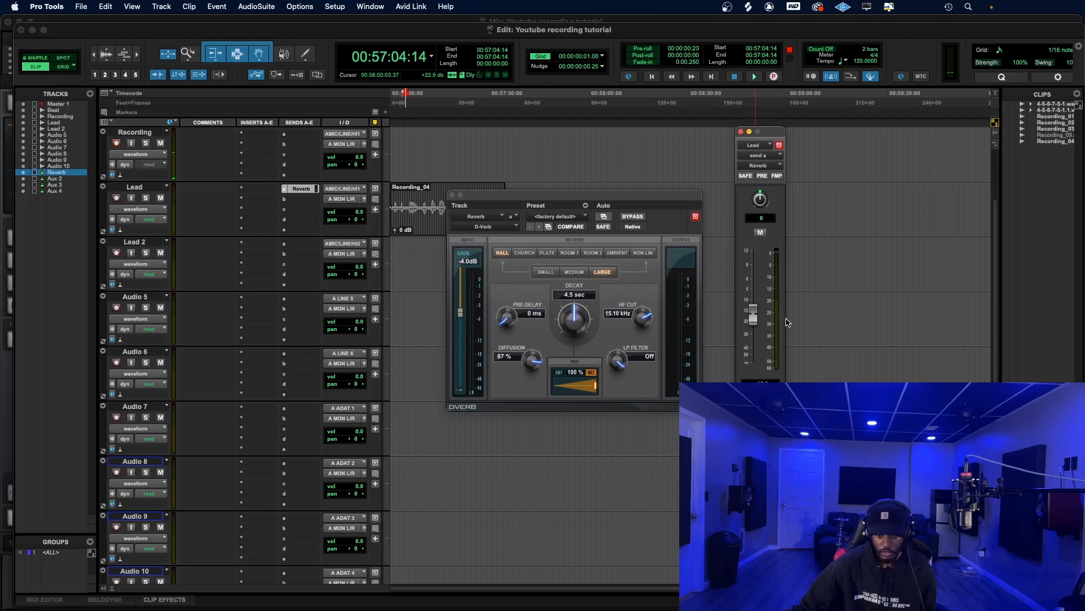
# Play the session and push the Lead track's reverb send level close to the top of its fader to hear the effect.
pyautogui.press('space')
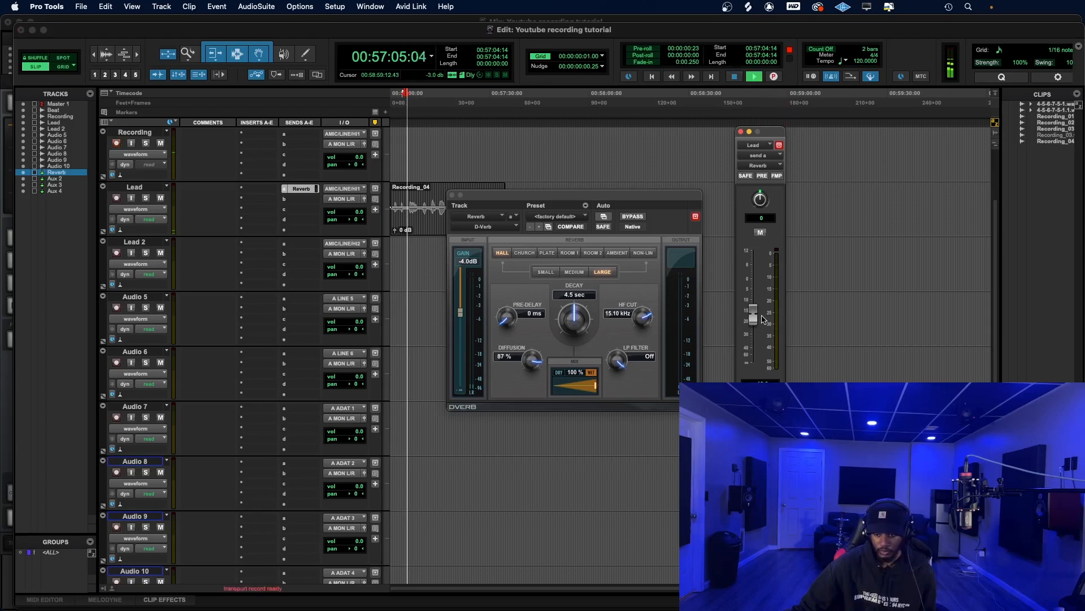
pyautogui.moveTo(754, 309); pyautogui.dragTo(755, 255)
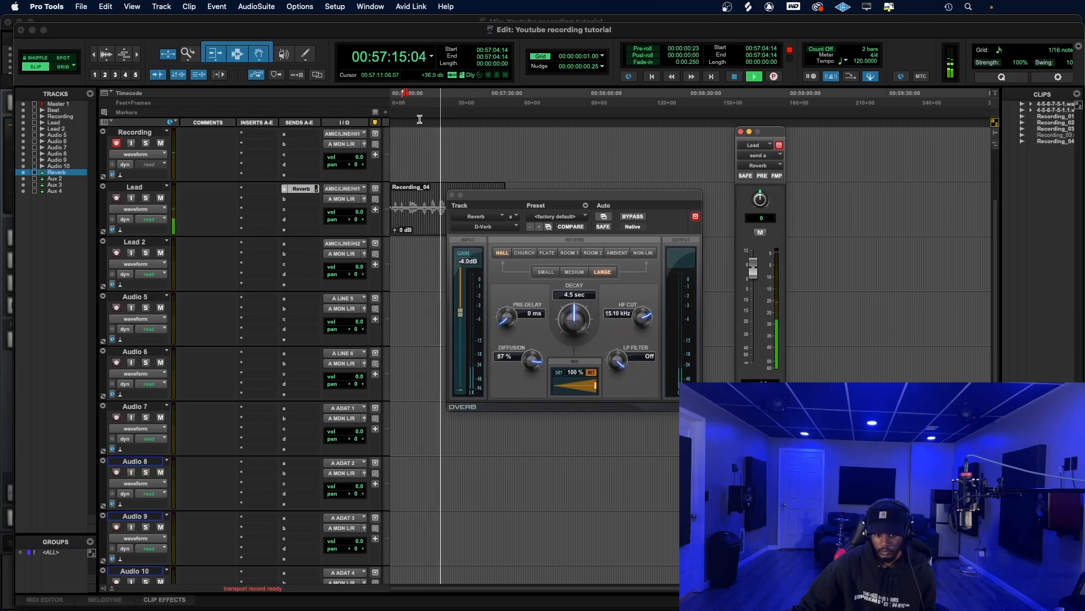
# During playback, lower the Beat track's volume to -19.1 and pull the Lead track's reverb send back to a moderate level.
pyautogui.scroll(3, 378, 165)
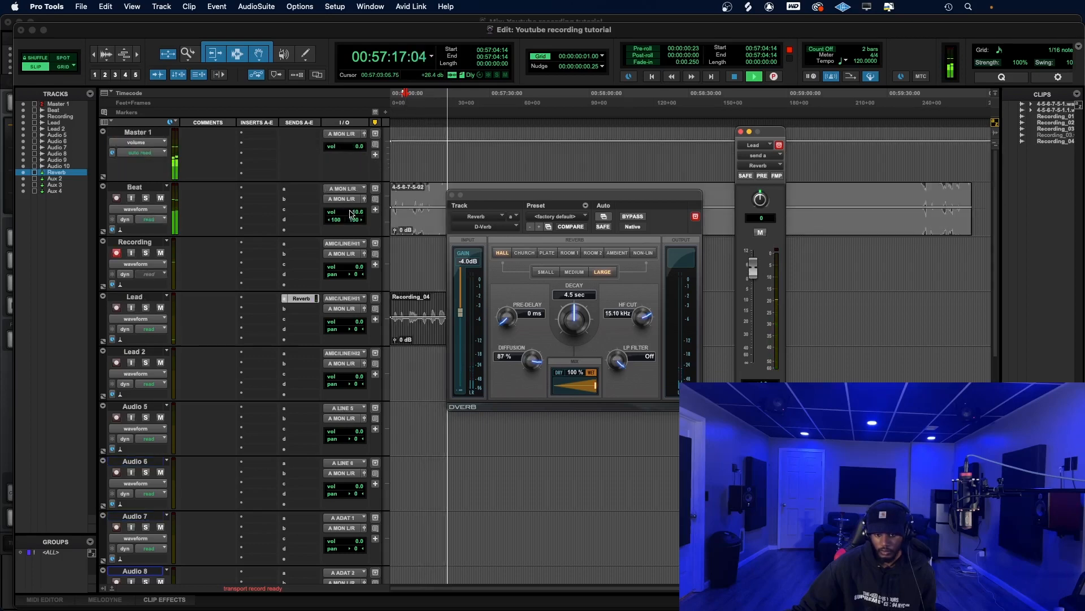
pyautogui.moveTo(349, 211); pyautogui.dragTo(349, 219)
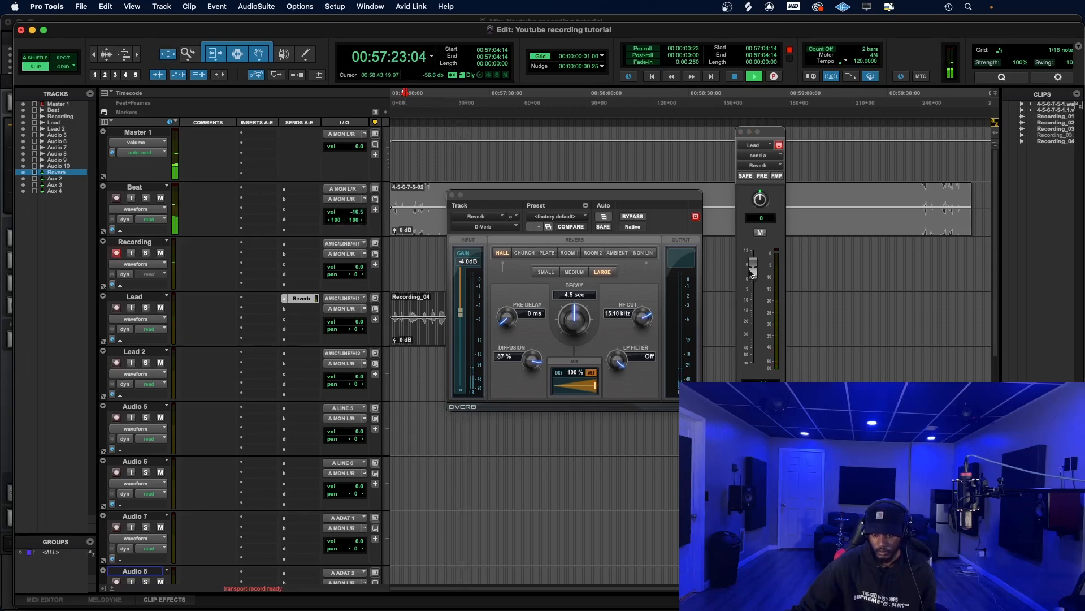
pyautogui.moveTo(753, 267); pyautogui.dragTo(750, 318)
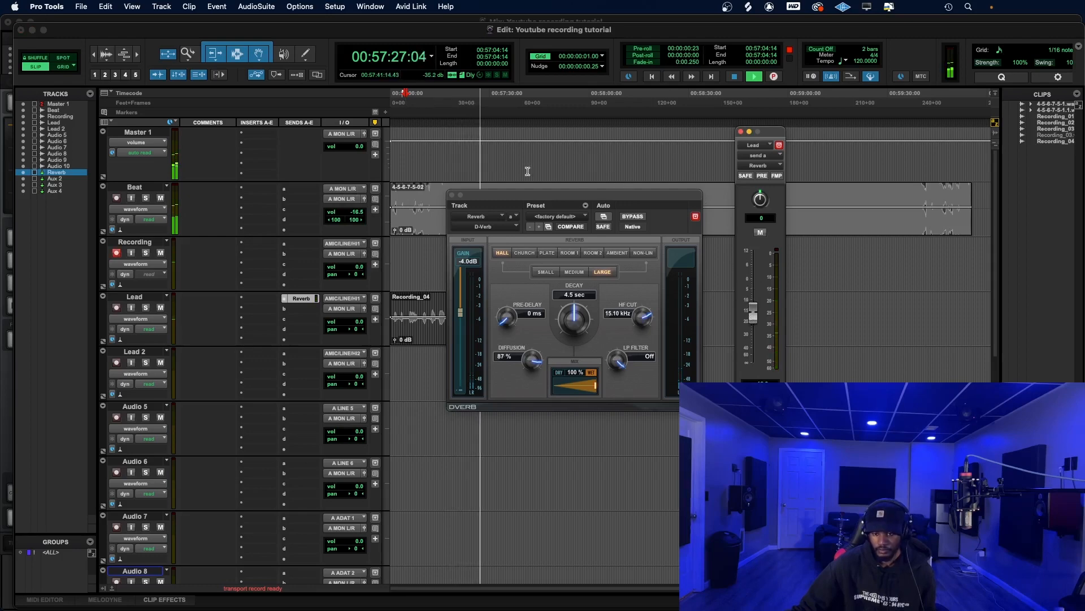
pyautogui.click(357, 211)
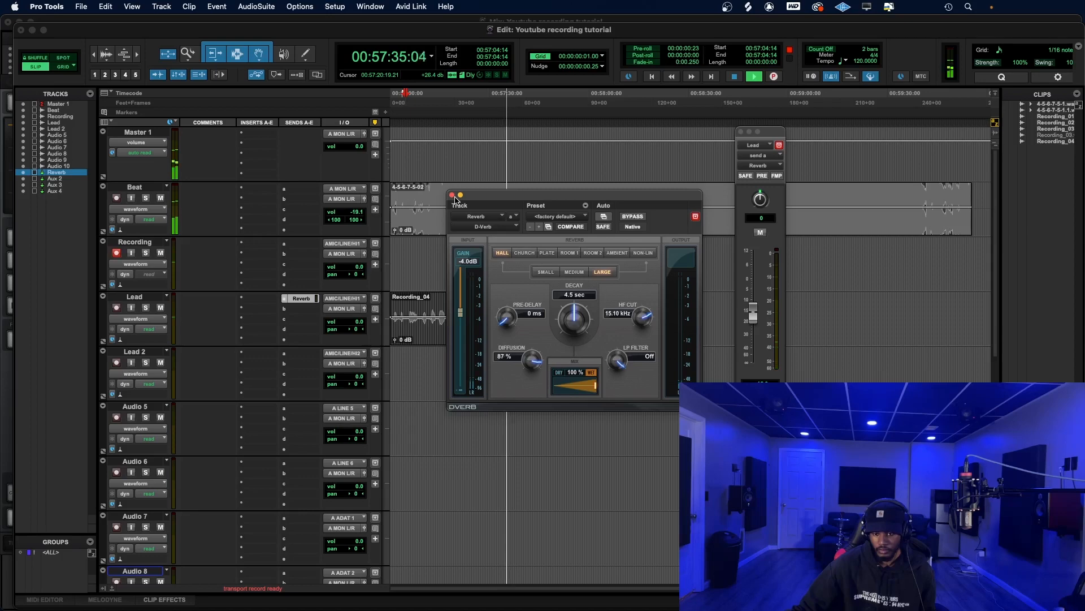
# Stop playback and close the D-Verb plug-in window and the Lead track's send window.
pyautogui.press('space')
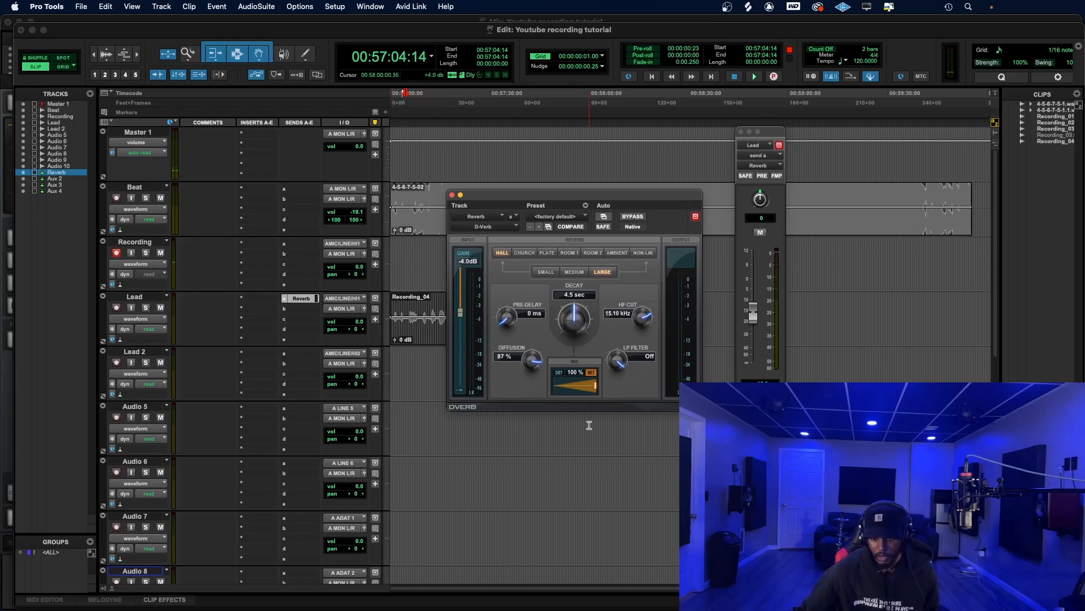
pyautogui.click(452, 194)
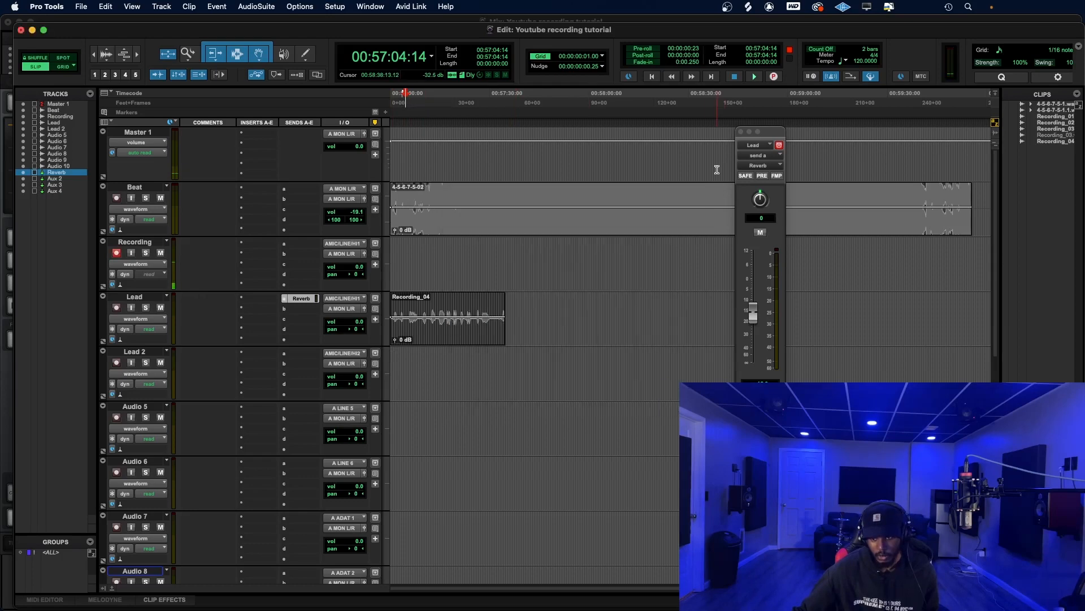
pyautogui.click(741, 132)
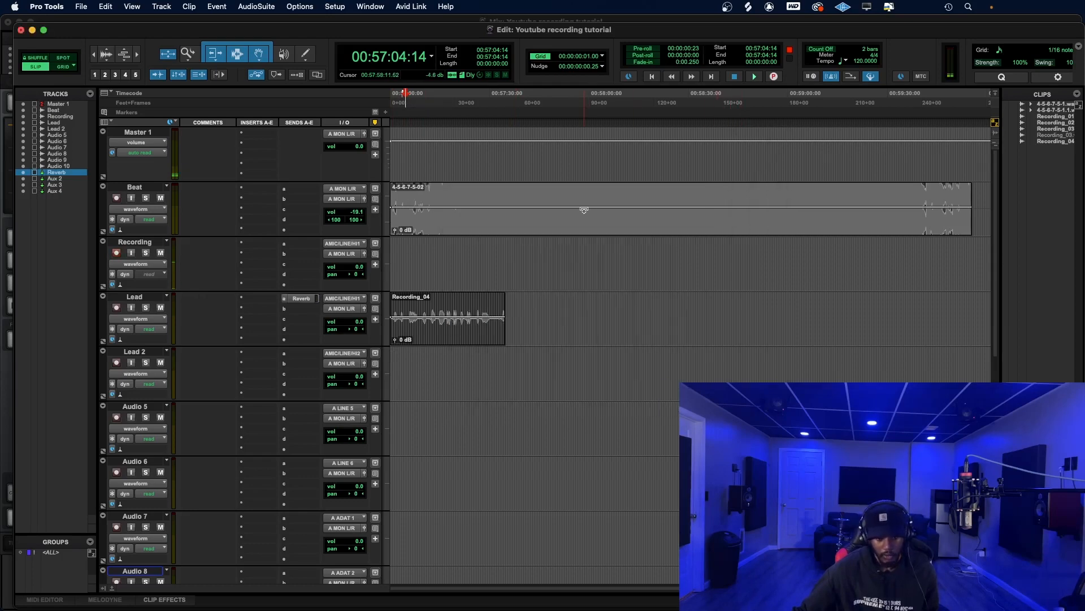
pyautogui.scroll(-2, 397, 248)
pyautogui.scroll(-3, 397, 248)
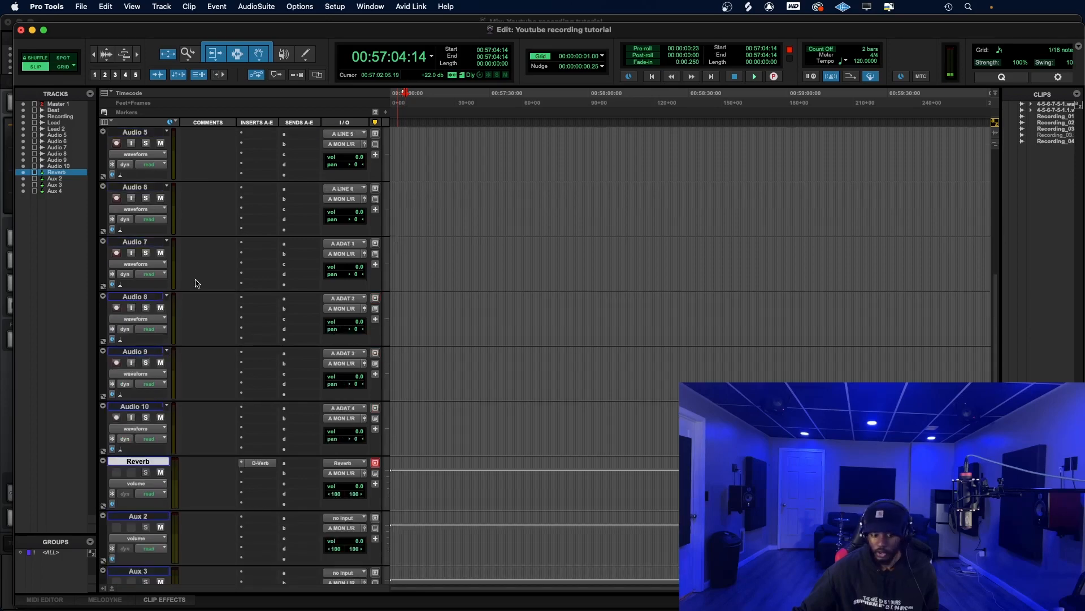
pyautogui.scroll(5, 508, 241)
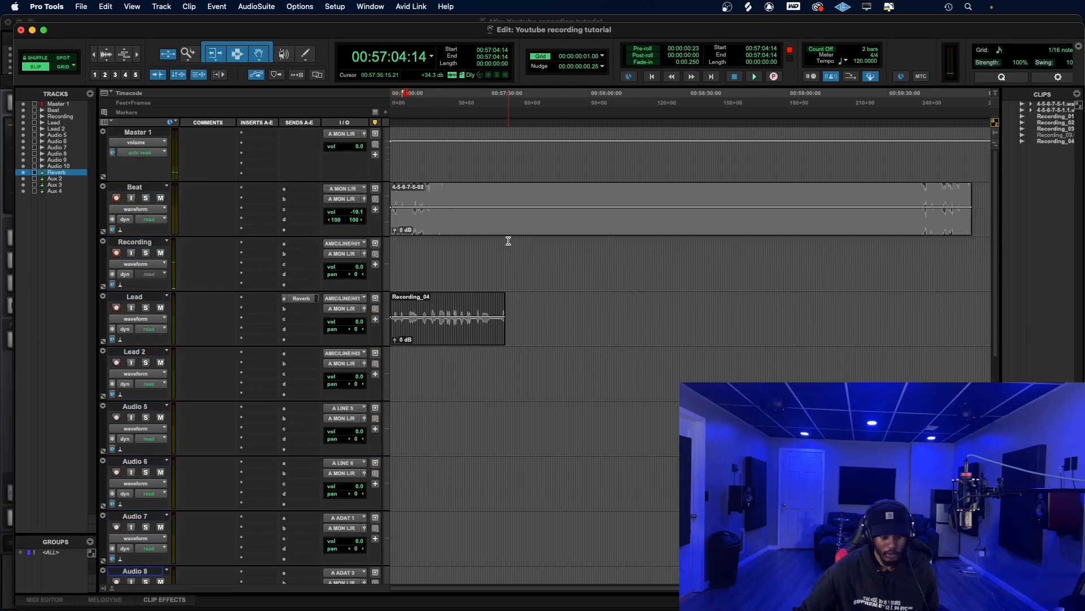